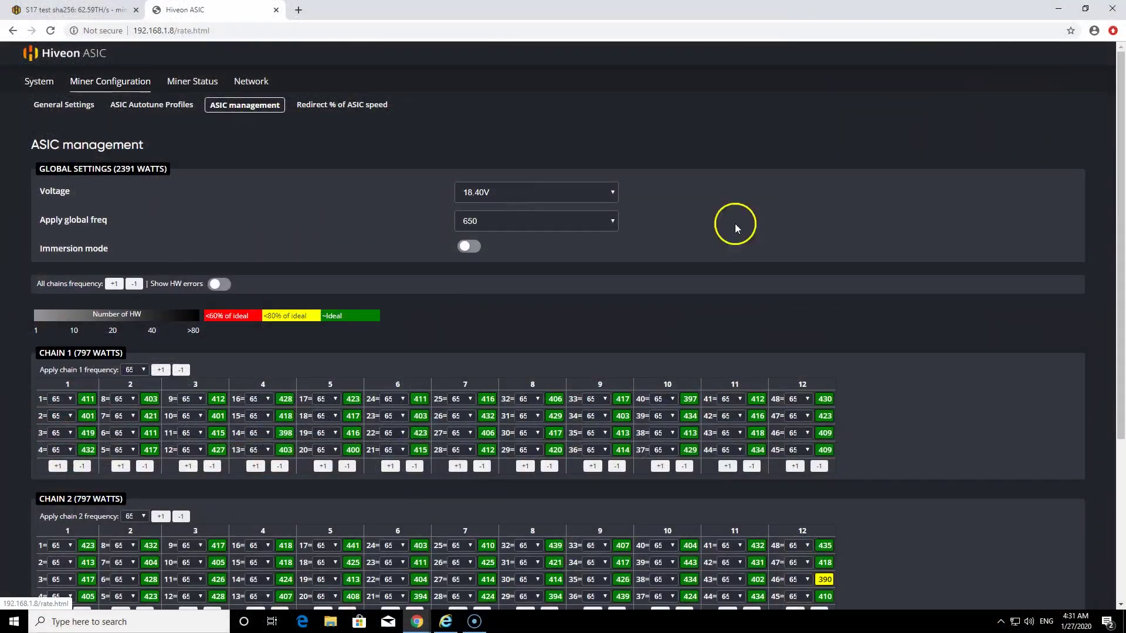
- Scroll the rate.html chip frequency table down to Chain 3 and the Save & run button
left_click_drag(1121, 132, 1121, 306)
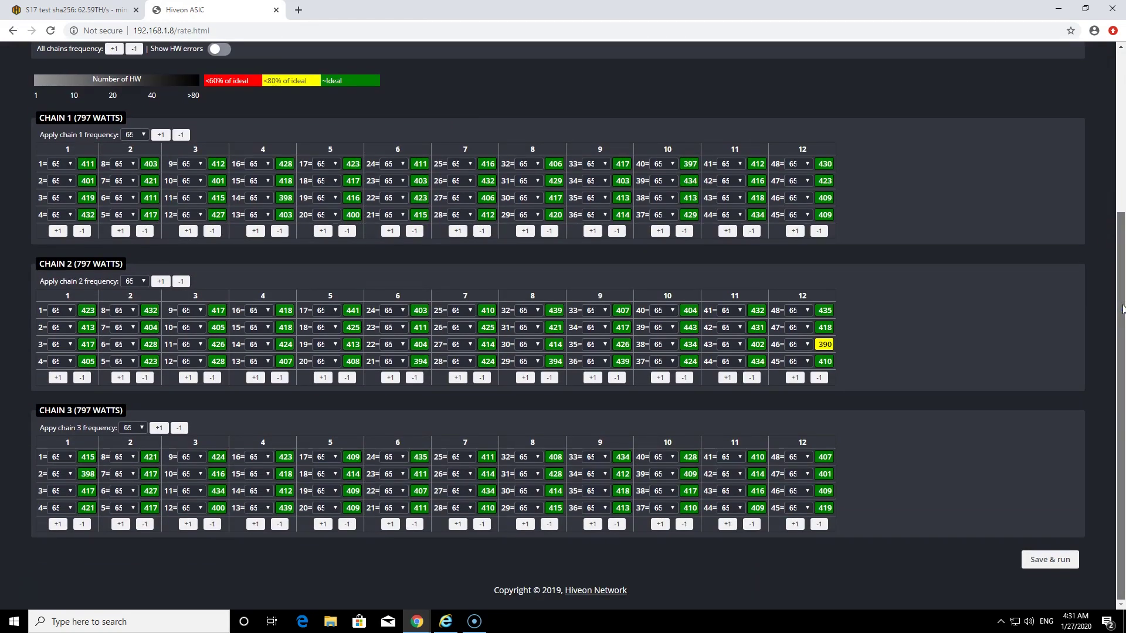
- Scroll the Hive OS S17 installation guide to its Preparation Stage section
left_click_drag(1122, 308, 1122, 284)
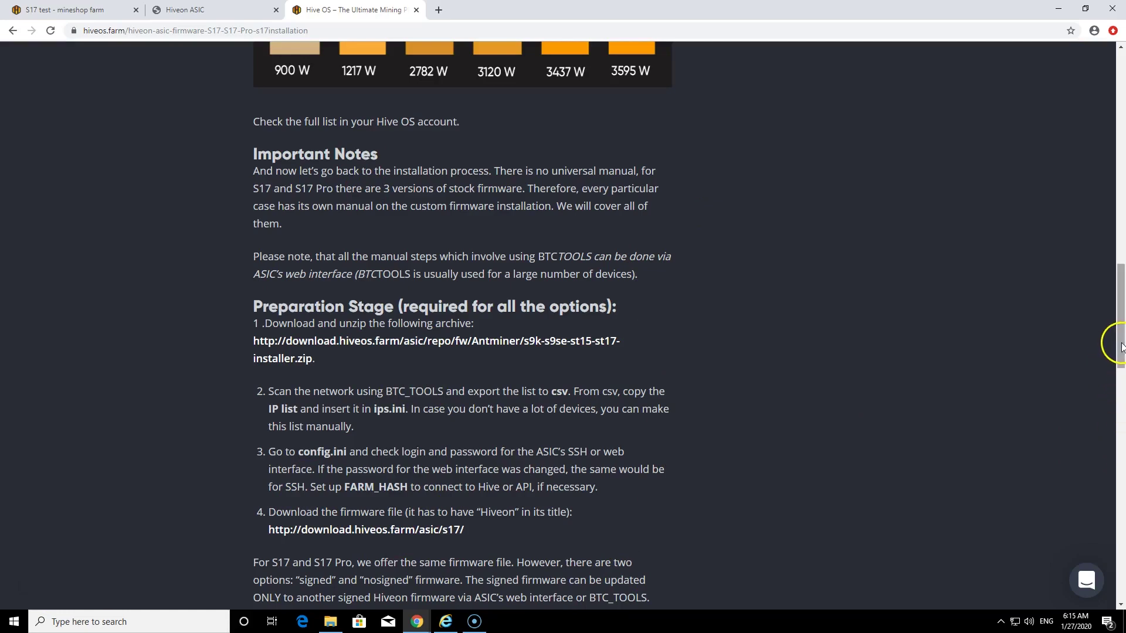
- Scroll the guide and download s9k-s9se-st15-st17-installer.zip from Preparation Stage step 1
left_click_drag(1121, 351, 1121, 132)
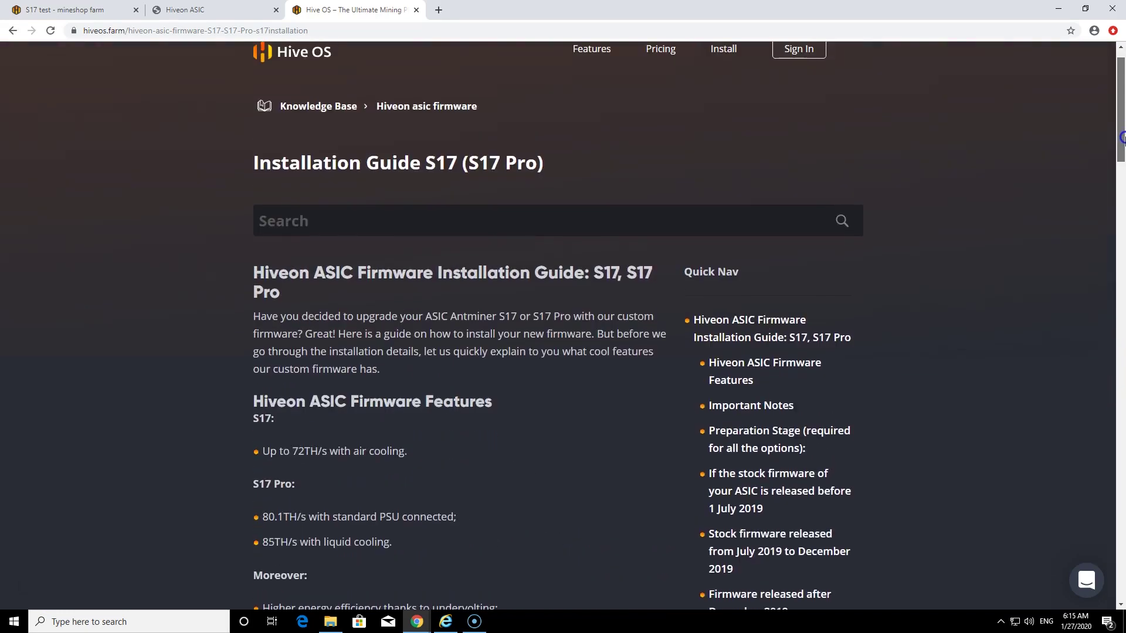
left_click(1116, 146)
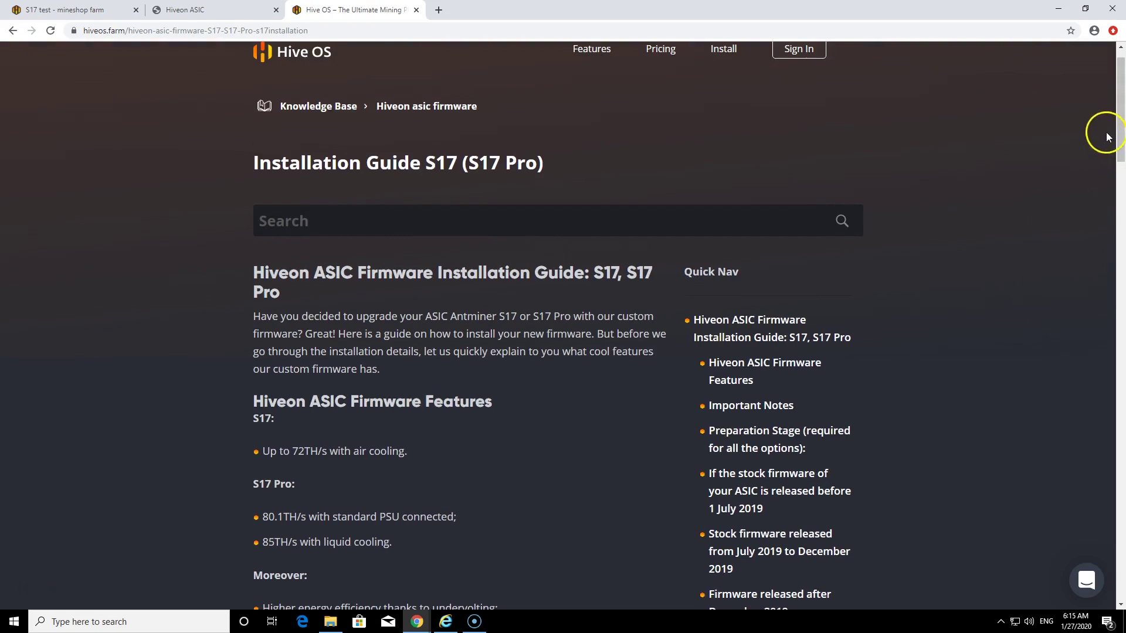
left_click(1116, 145)
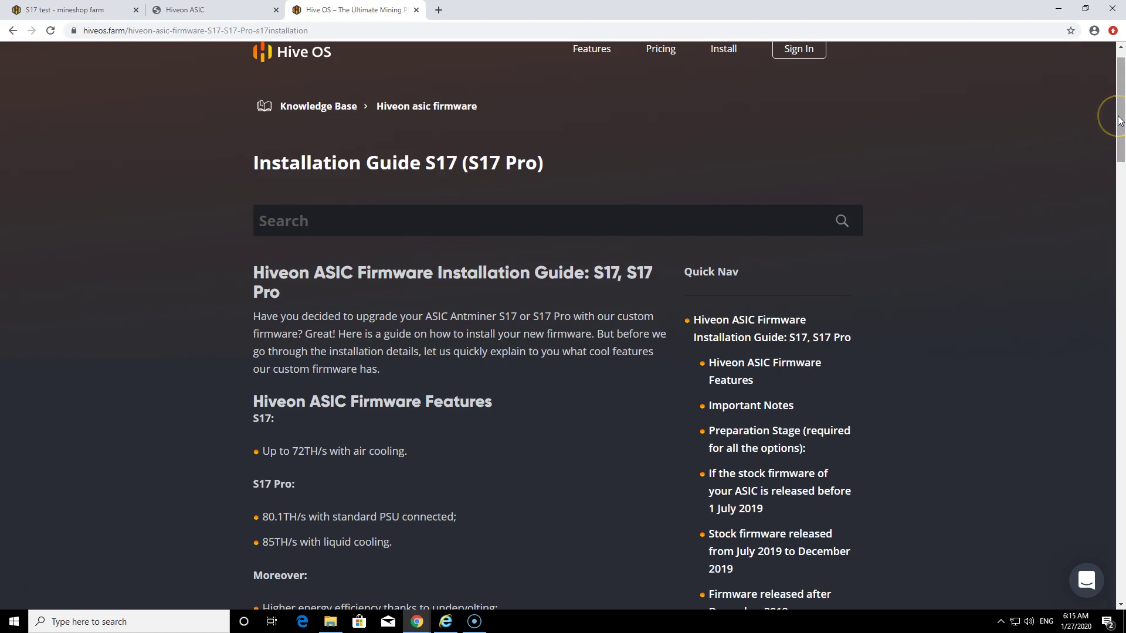
left_click_drag(1119, 120, 1114, 144)
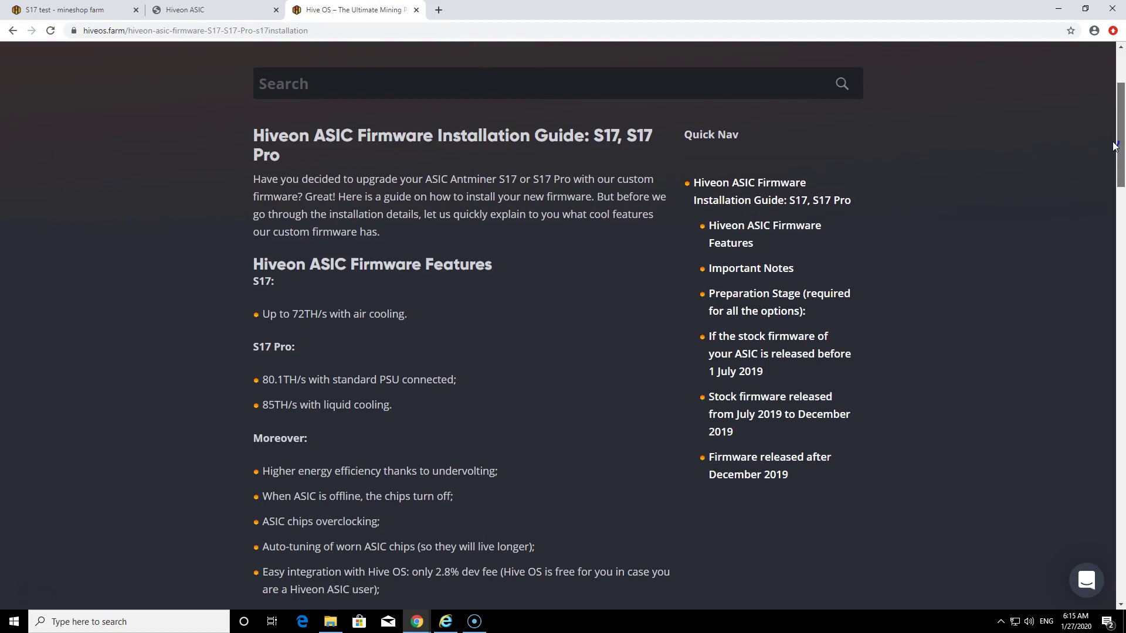
left_click_drag(1115, 146, 1116, 106)
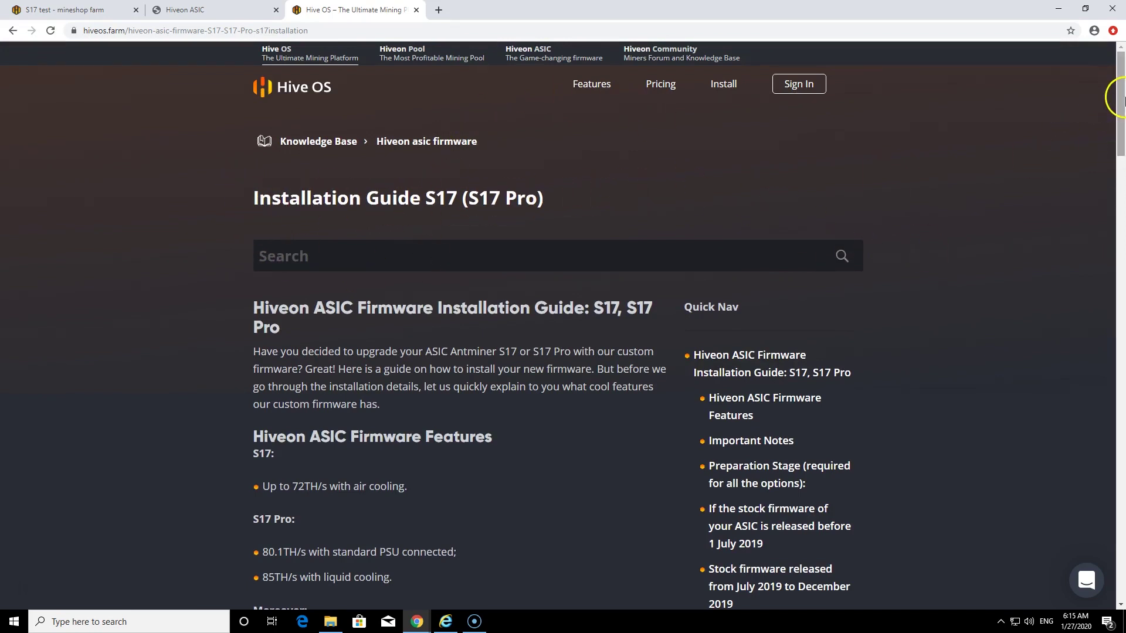
left_click_drag(1121, 99, 1091, 306)
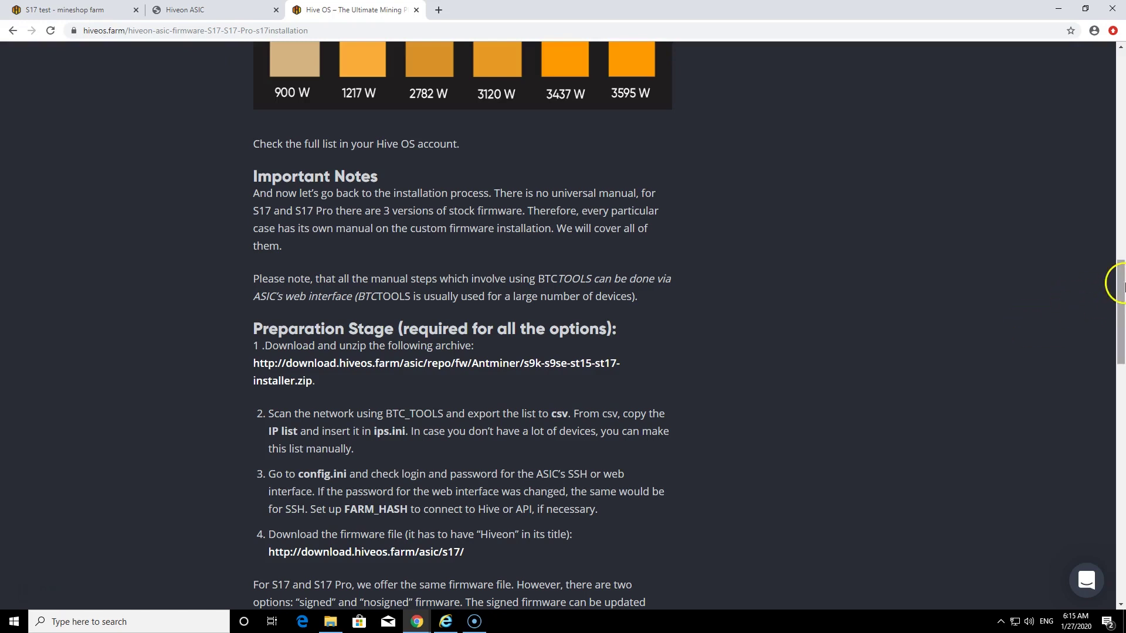
mouse_move(1120, 295)
left_mouse_down()
mouse_move(1120, 309)
mouse_move(1119, 293)
left_mouse_up()
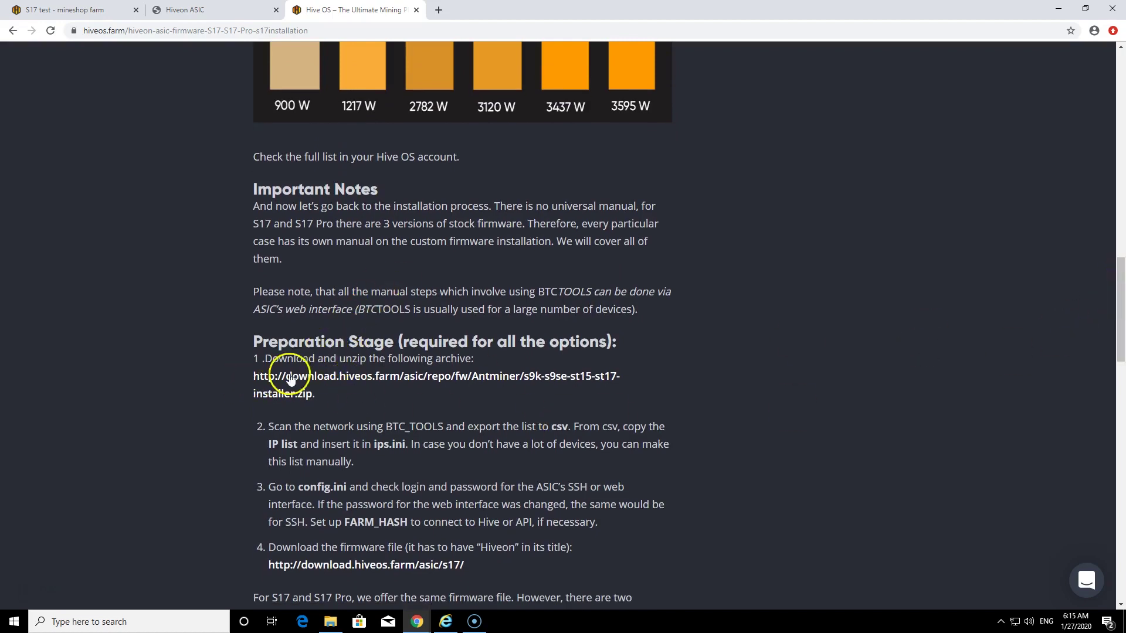
left_click(384, 376)
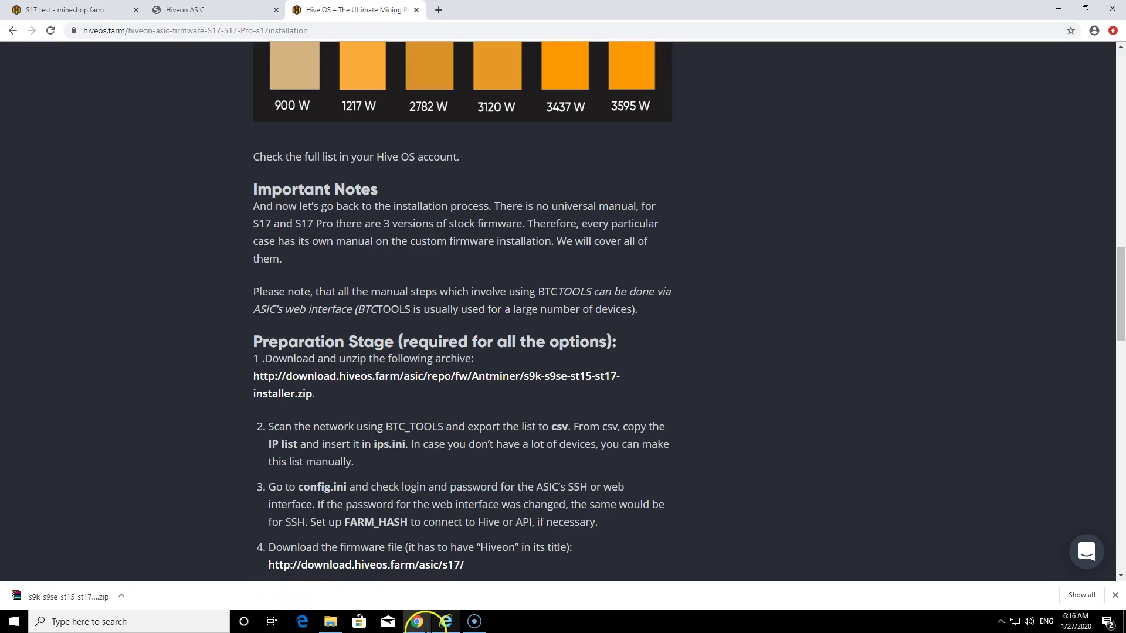
- Open Downloads in File Explorer and select the downloaded installer zip
left_click(330, 622)
left_click(393, 220)
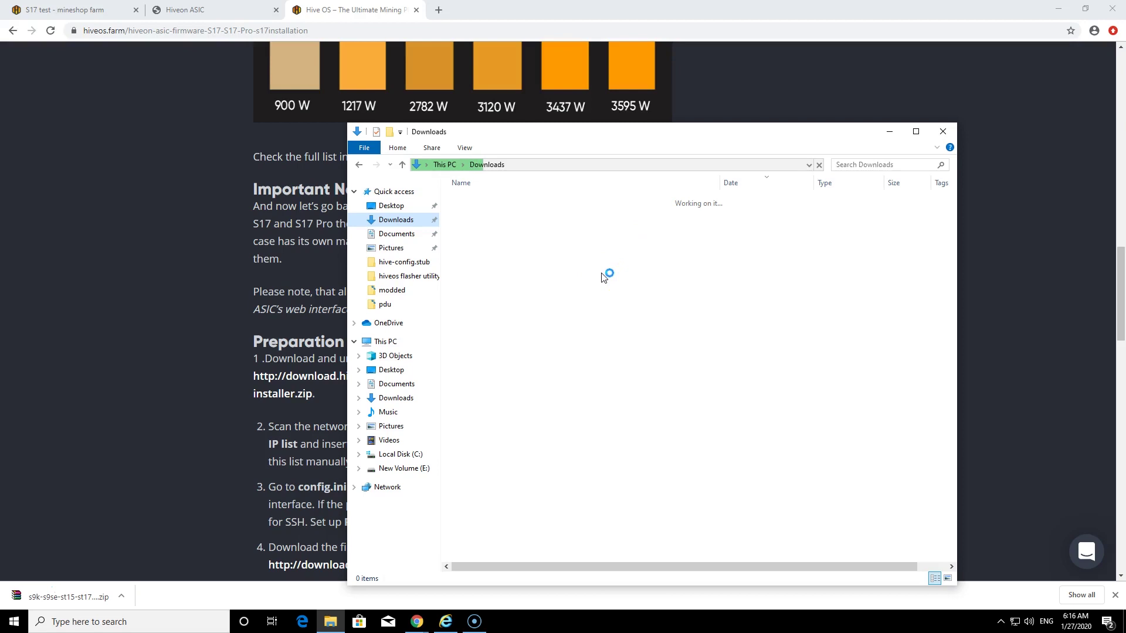
left_click(512, 211)
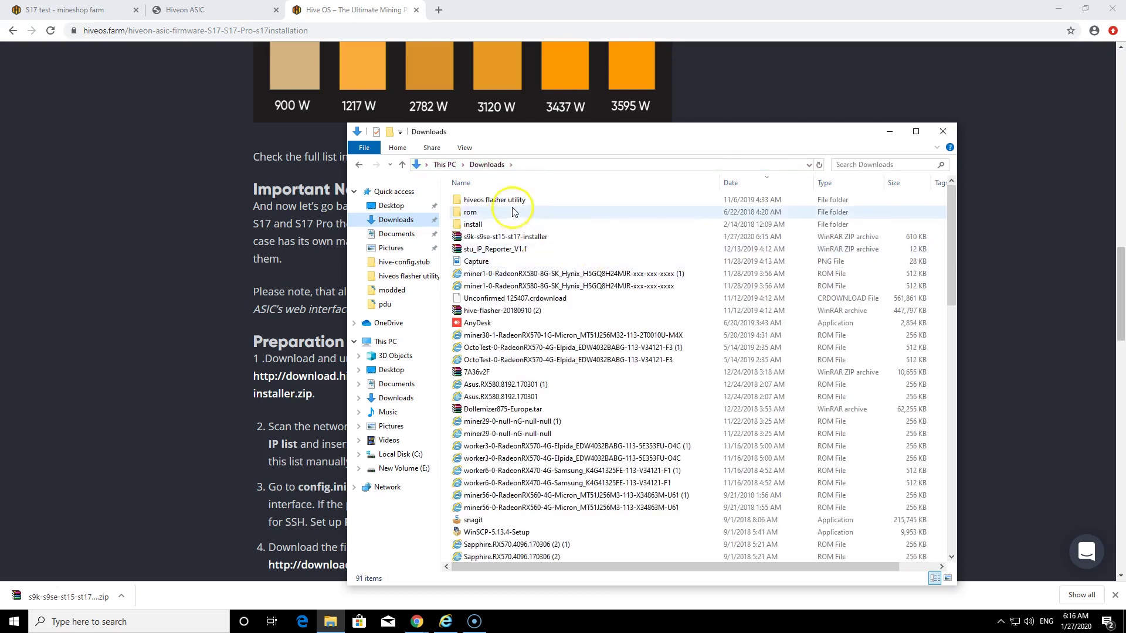
left_click(509, 239)
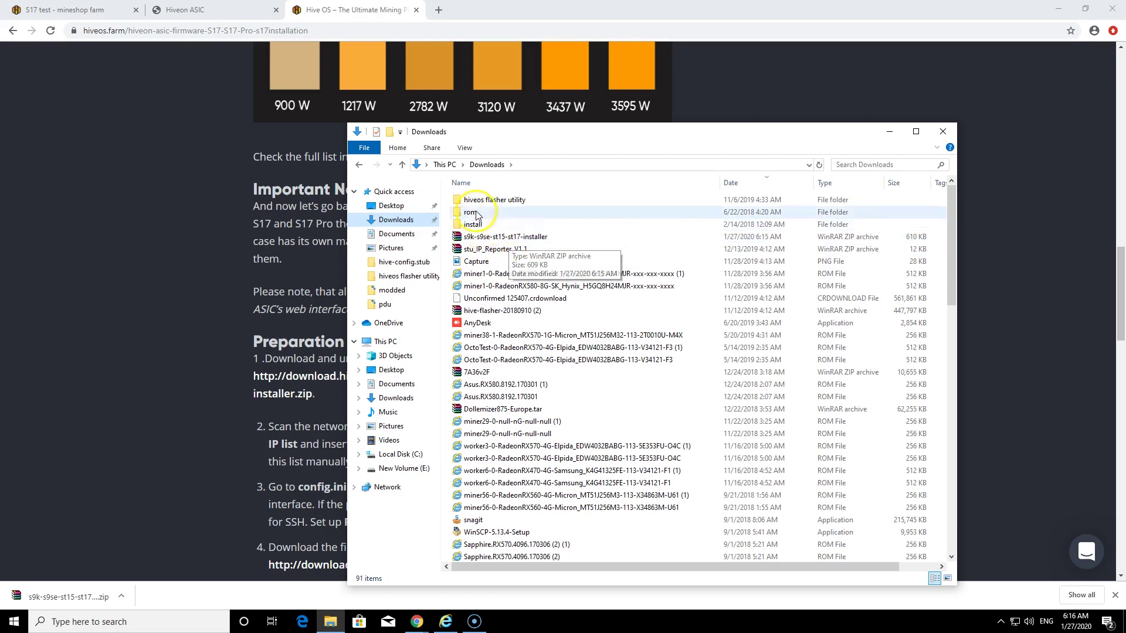
- Create a new folder named 'antminer s17 instyallation' in Downloads
left_click(390, 133)
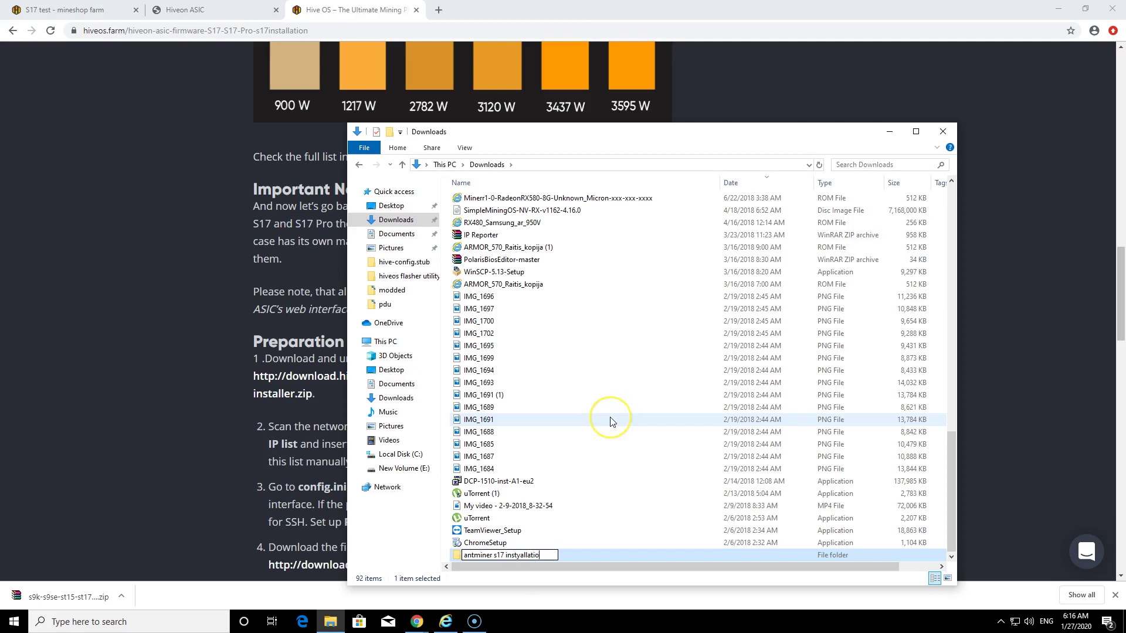
type("antminer s17 instyallation")
key("Return")
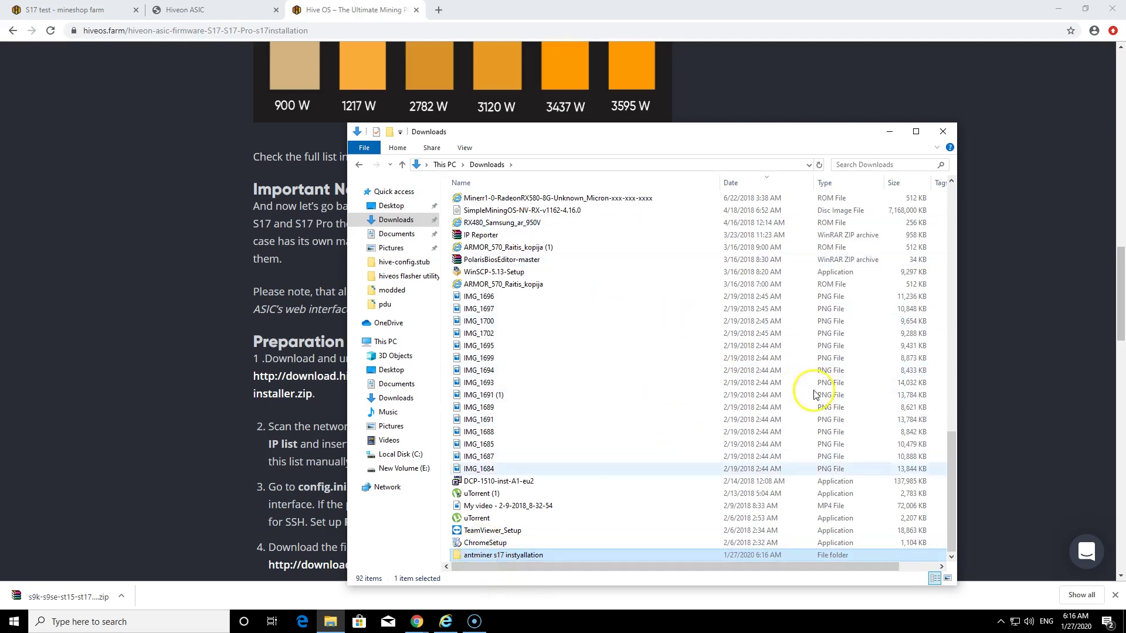
left_click_drag(950, 472, 938, 219)
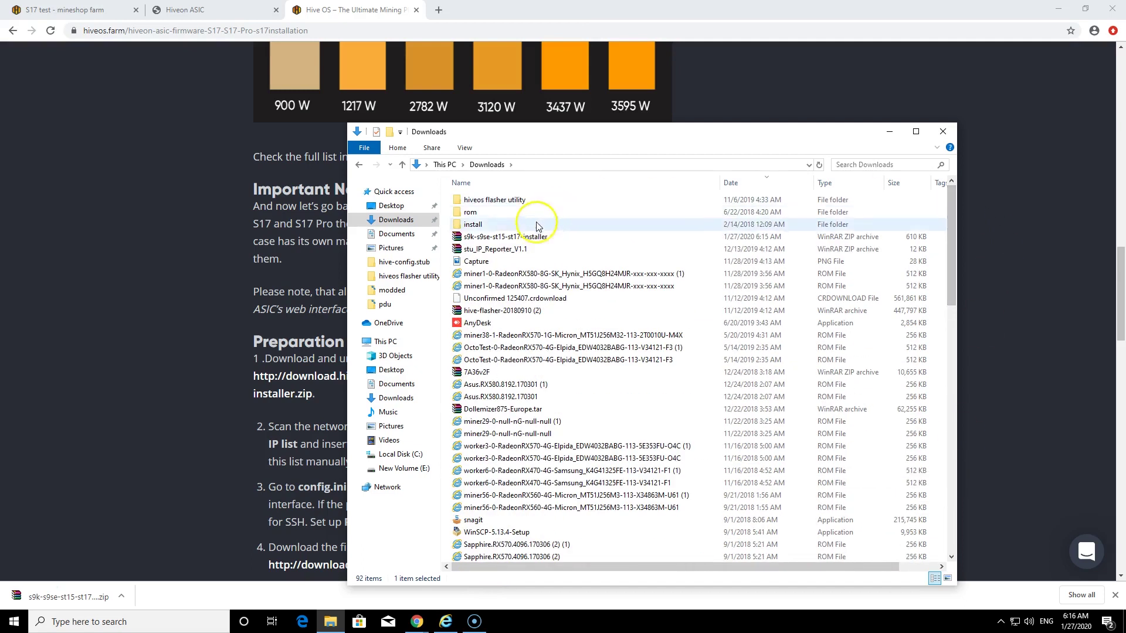
- Extract the installer zip with WinRAR's Extract files into the new folder under Downloads
right_click(493, 238)
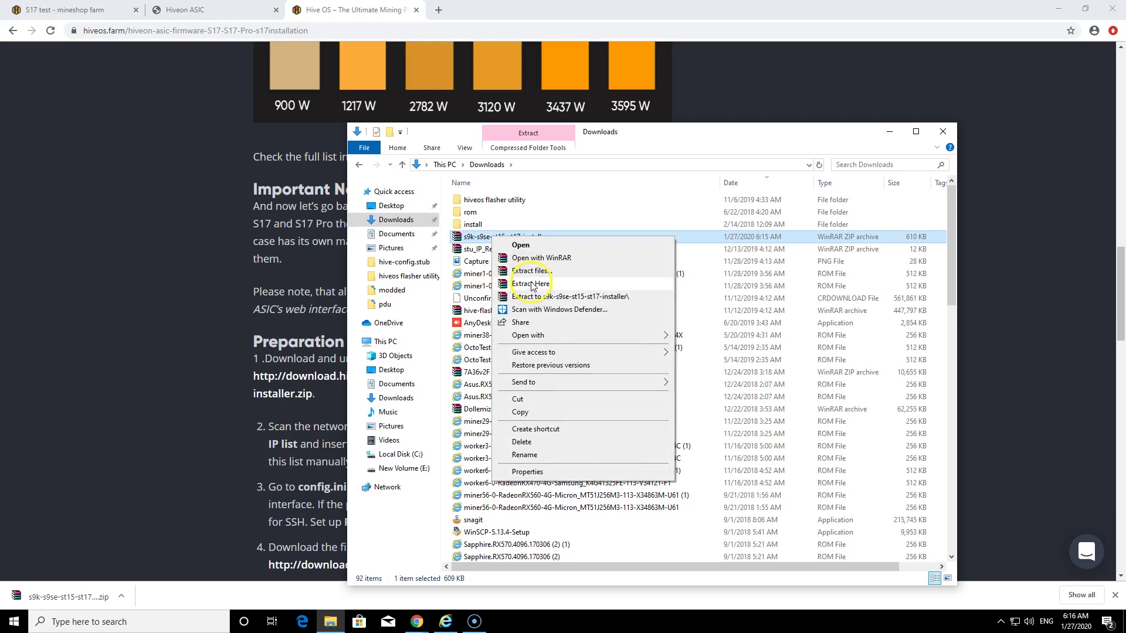
left_click(531, 271)
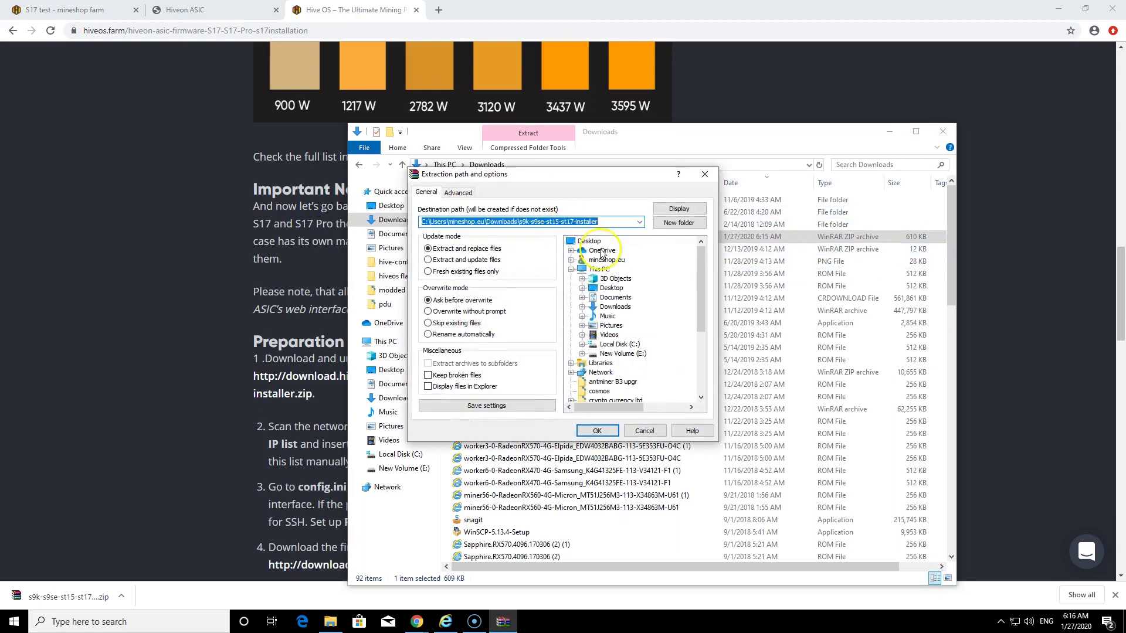
left_click(581, 307)
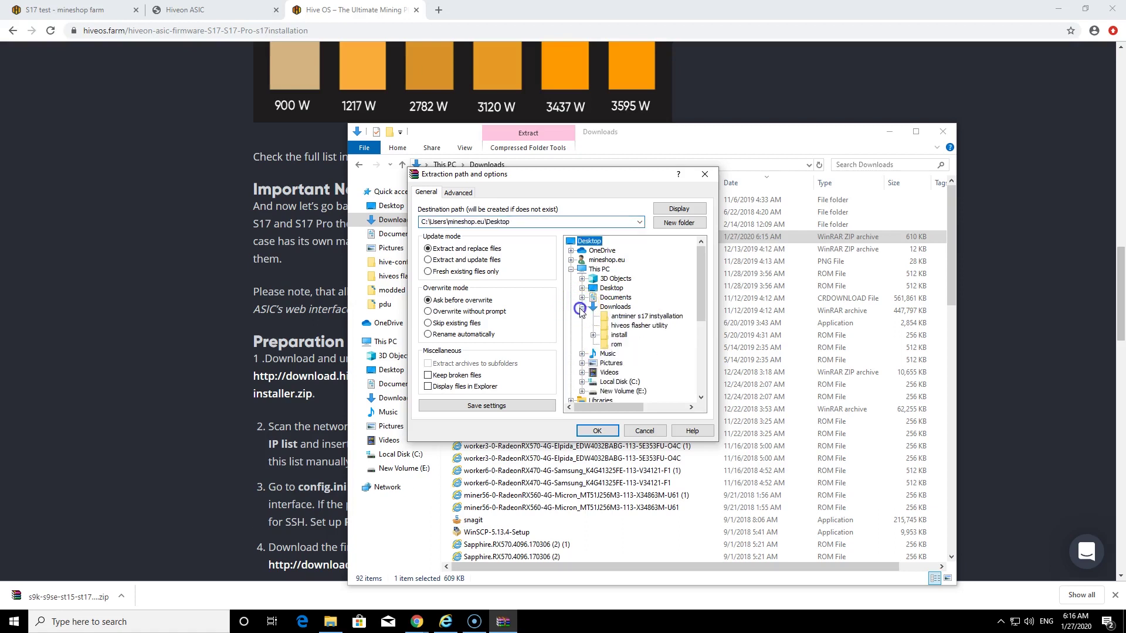
left_click(638, 325)
left_click(597, 431)
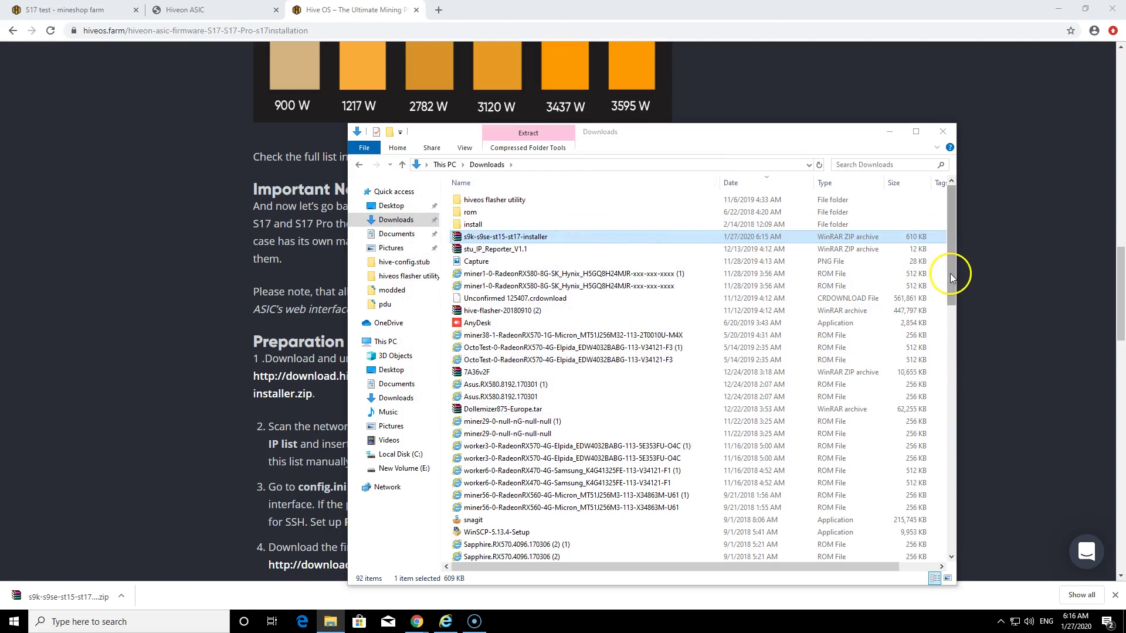
left_click_drag(952, 272, 952, 194)
- Back in the guide, highlight step 2's network scan instructions and the BTC_TOOLS name
left_click(942, 131)
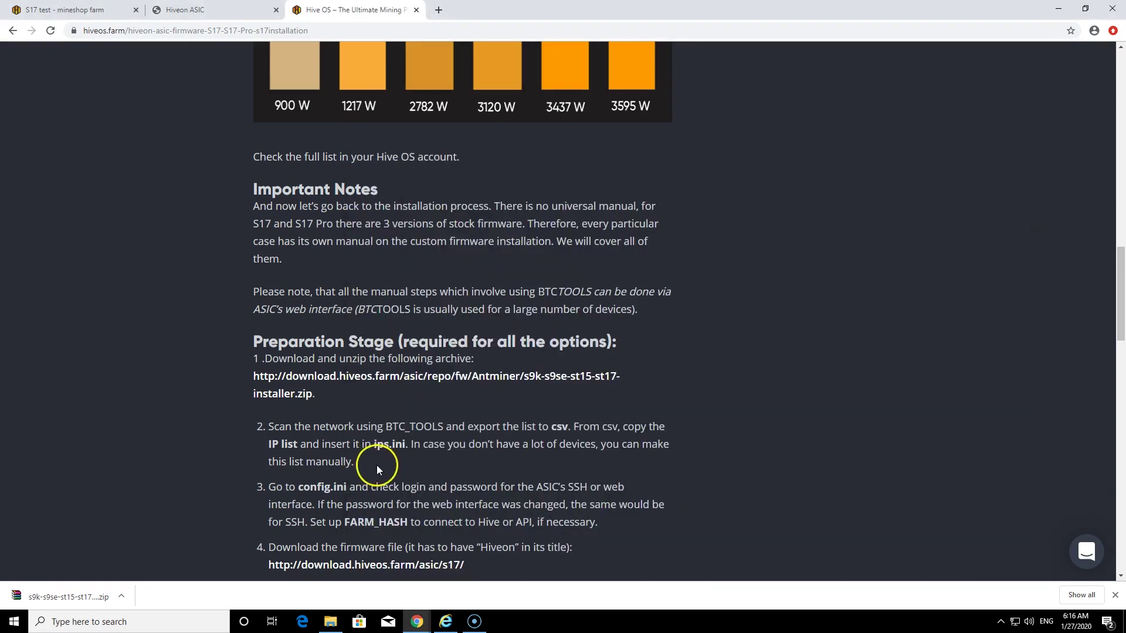
left_click_drag(273, 426, 466, 465)
left_click(466, 465)
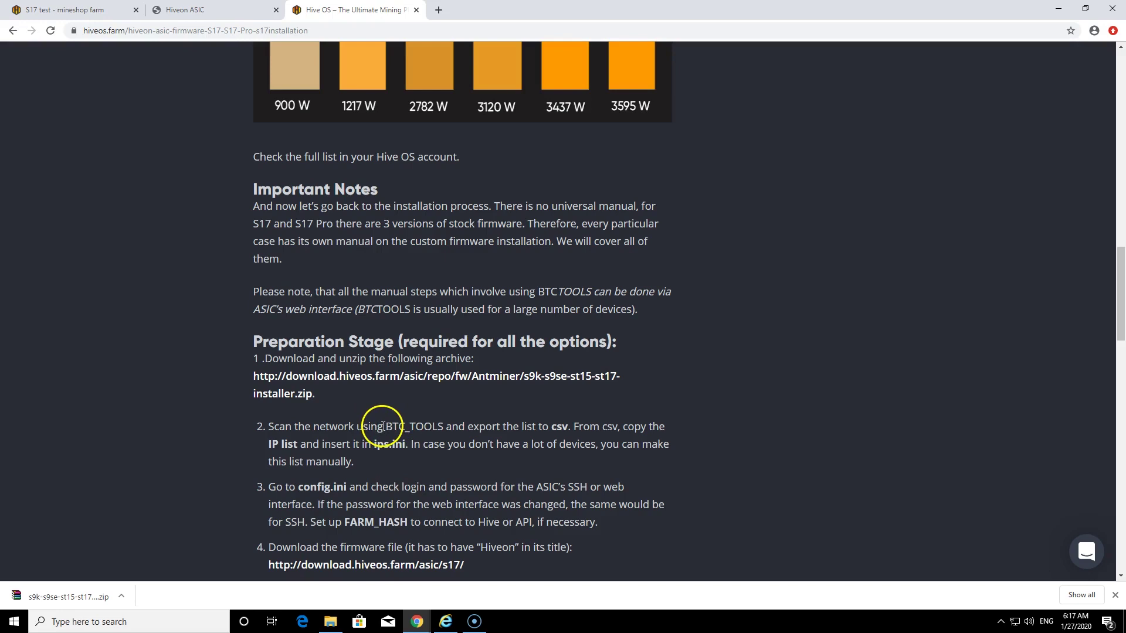
left_click_drag(382, 426, 436, 427)
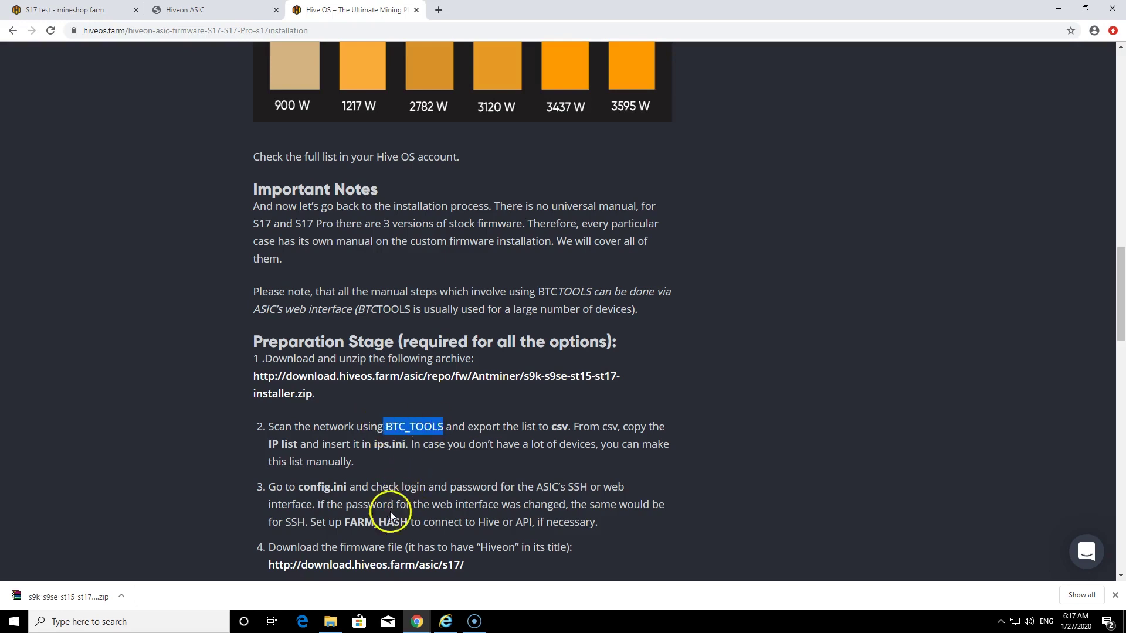
- Launch IPReporter.exe from the Start menu search, then close its window
left_click(114, 621)
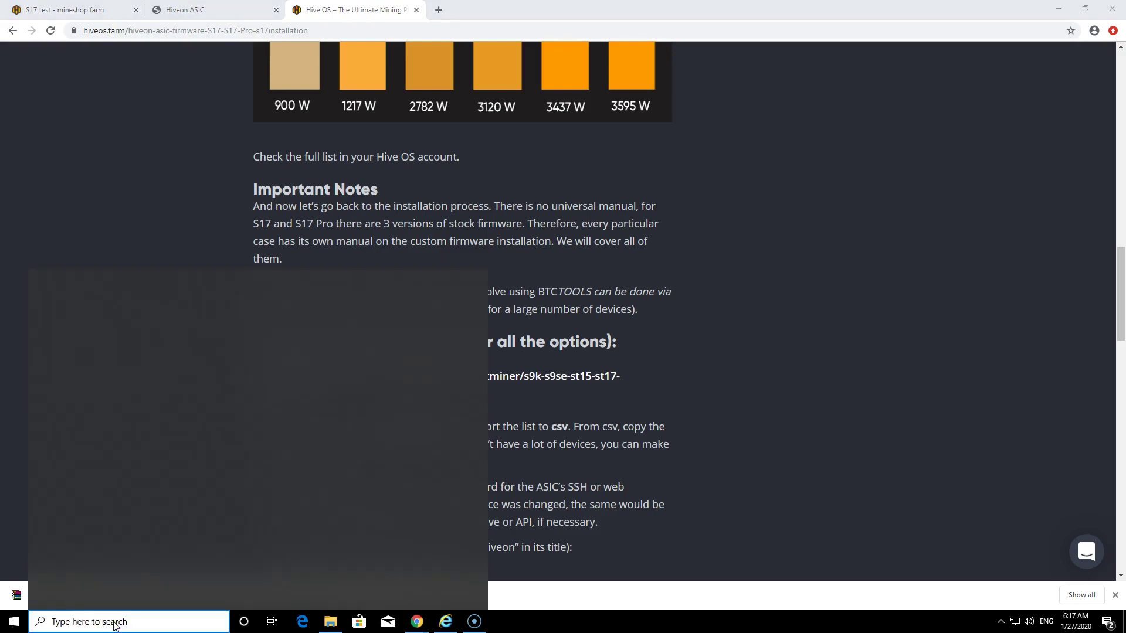
type("ip")
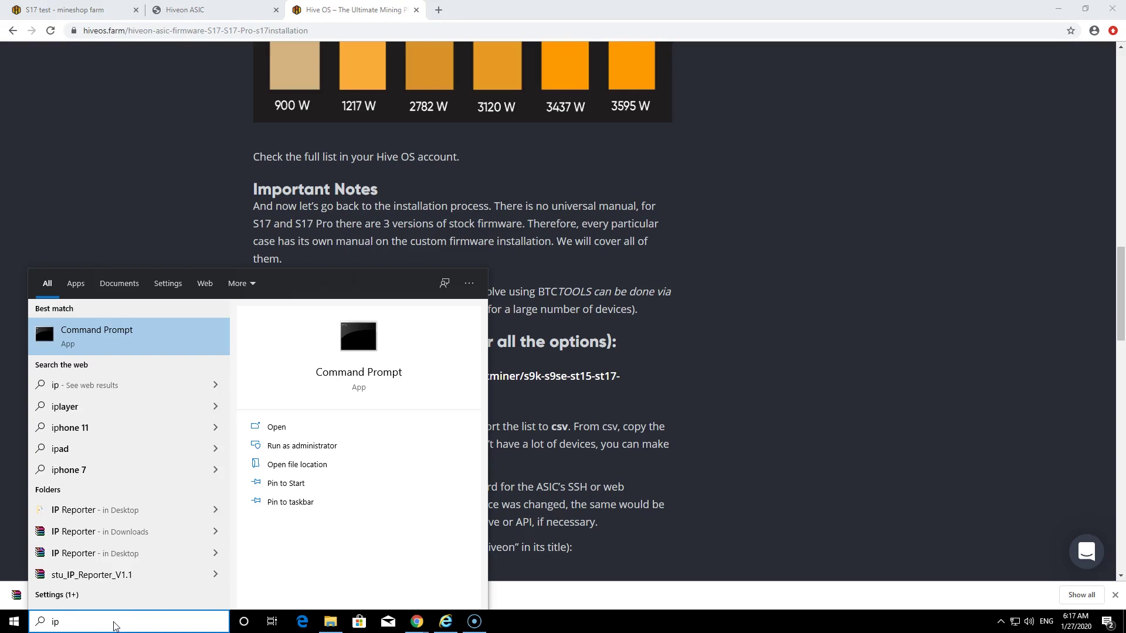
type("repo")
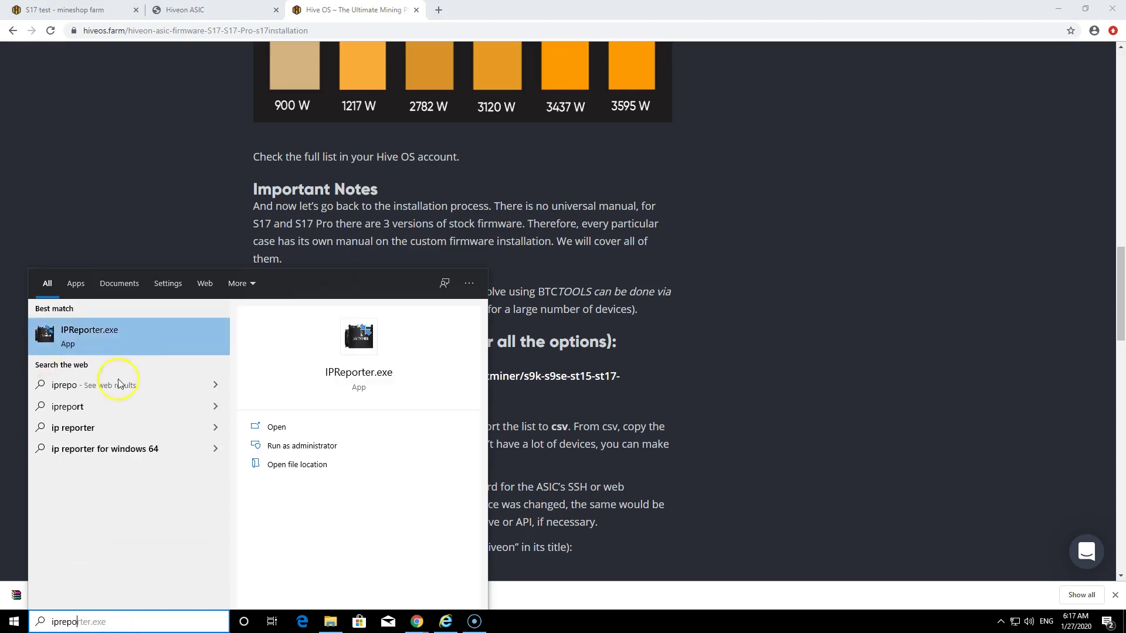
left_click(106, 331)
scroll(292, 367, "down", 1)
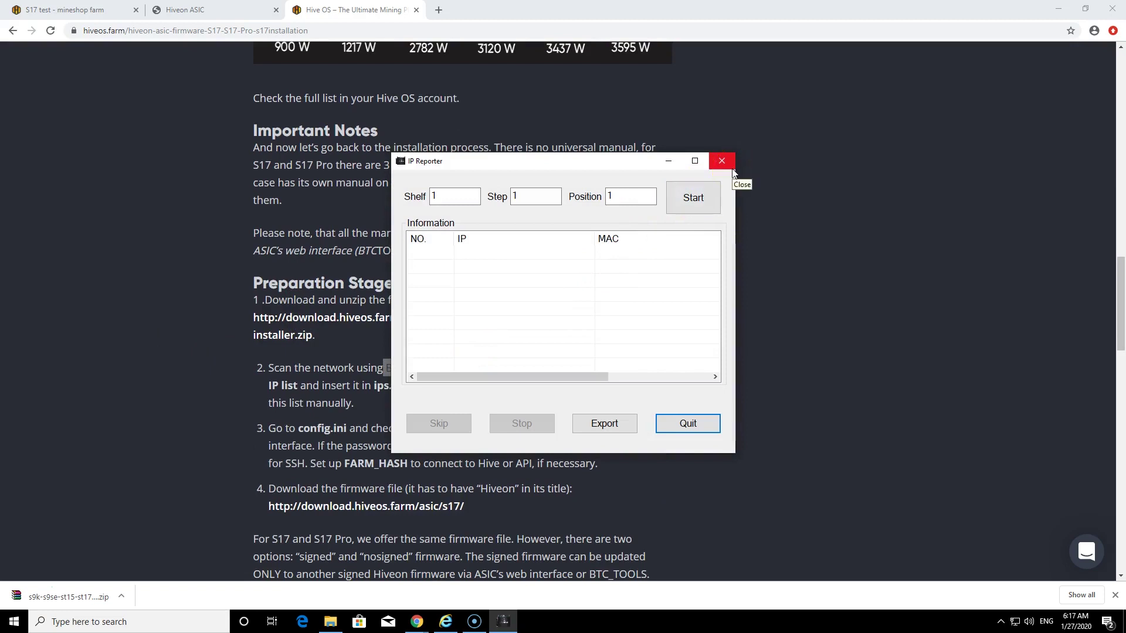
left_click(703, 199)
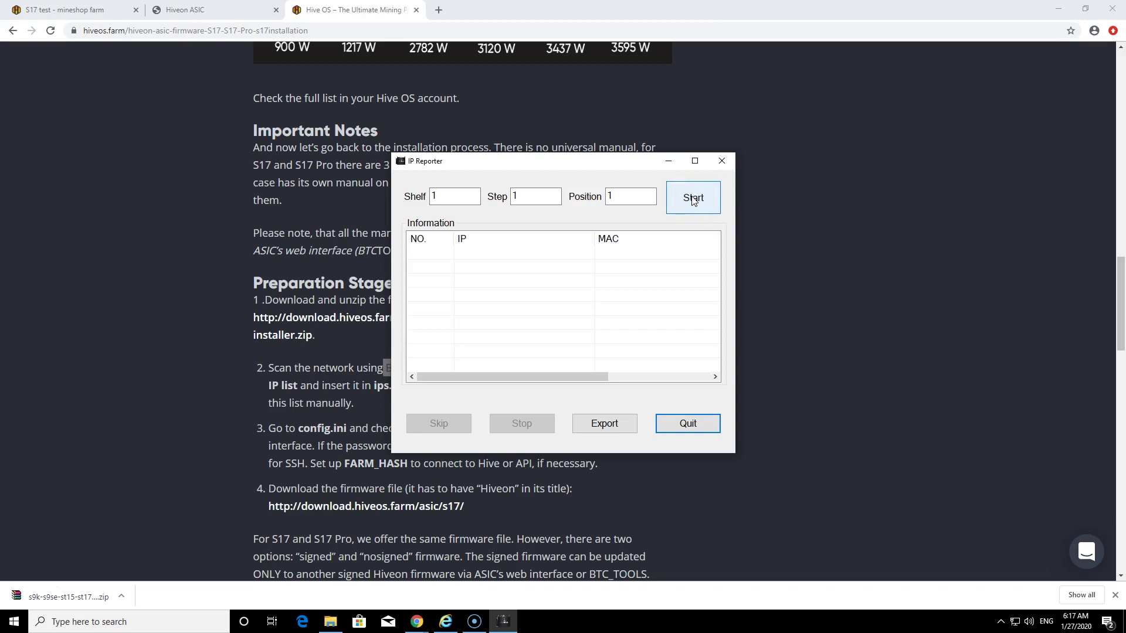
left_click(721, 162)
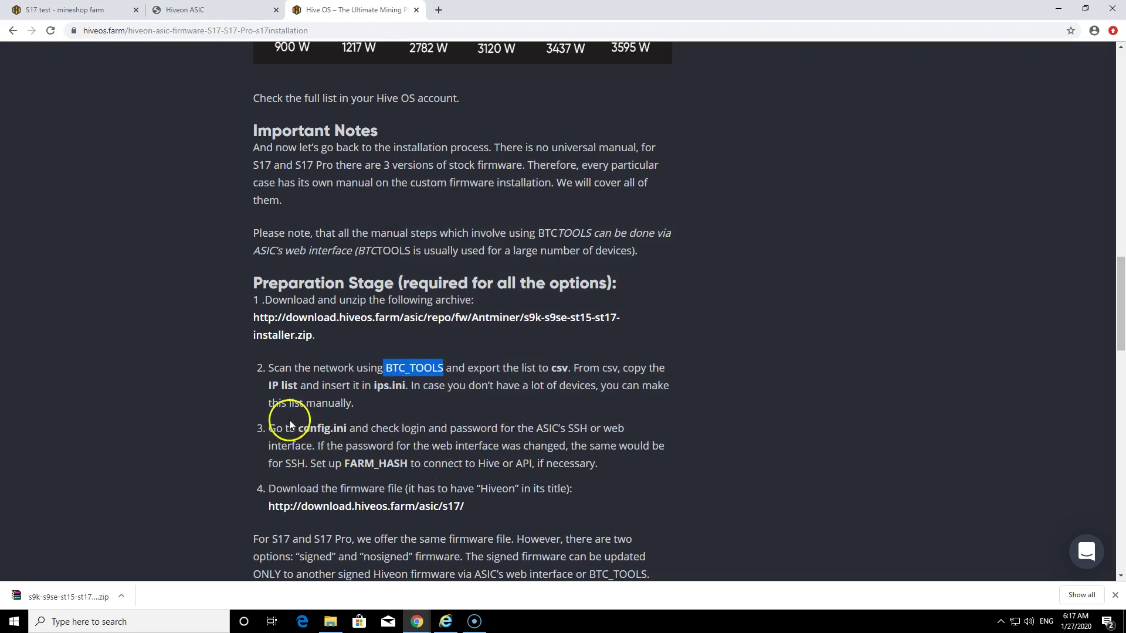
- Note config.ini in guide step 3 and open the config file from 'antminer s17 instyallation'
left_click_drag(294, 430, 365, 422)
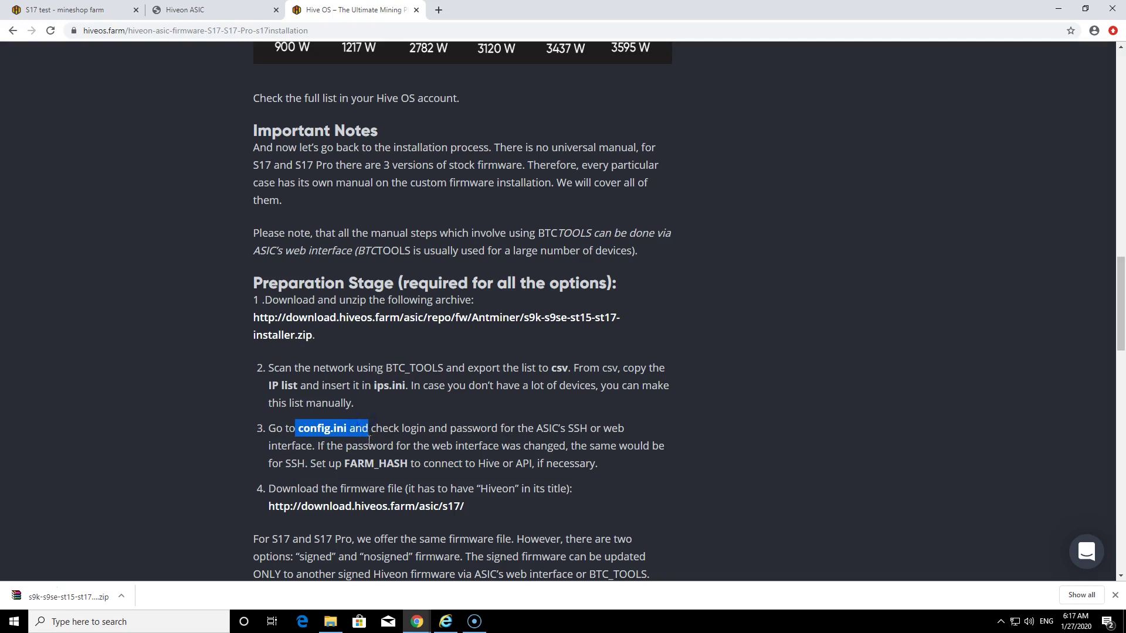
left_click(331, 621)
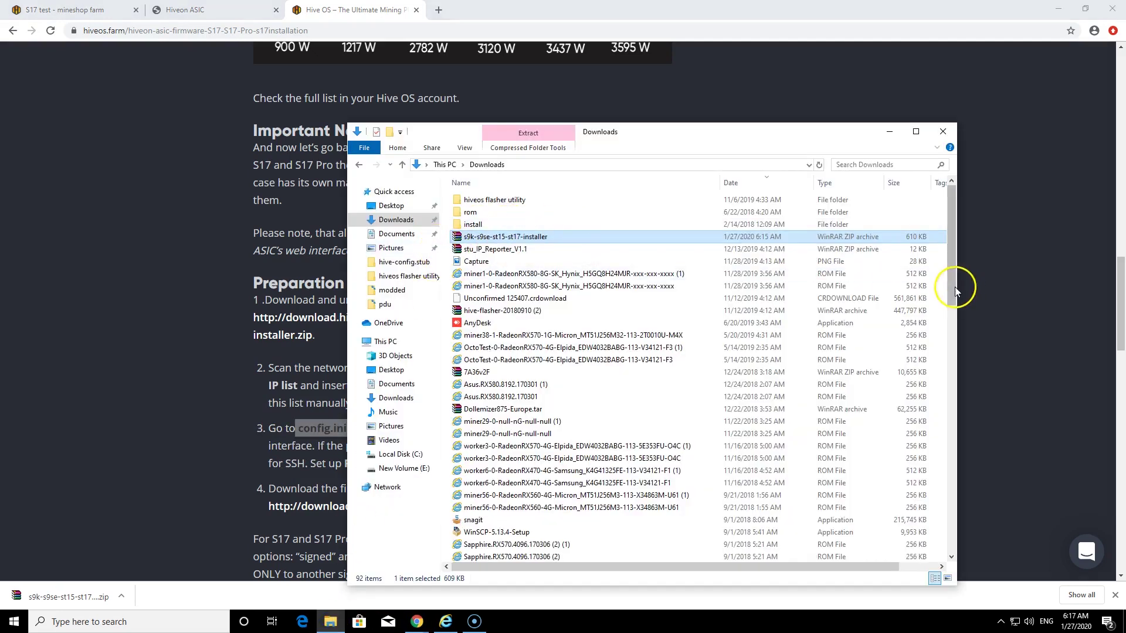
left_click_drag(954, 290, 880, 567)
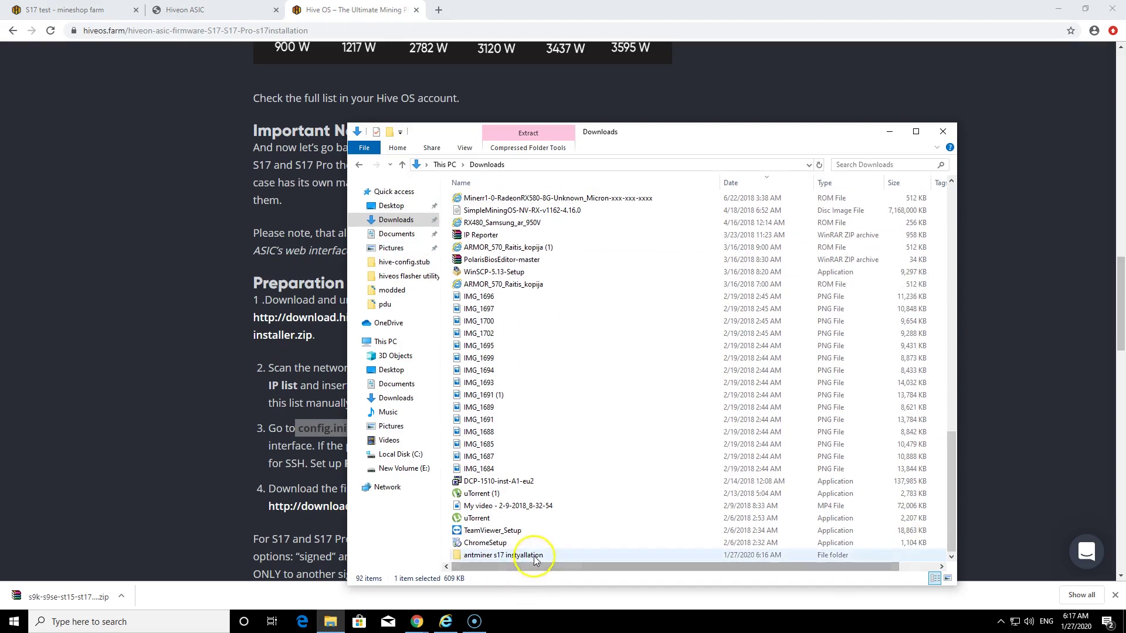
double_click(534, 558)
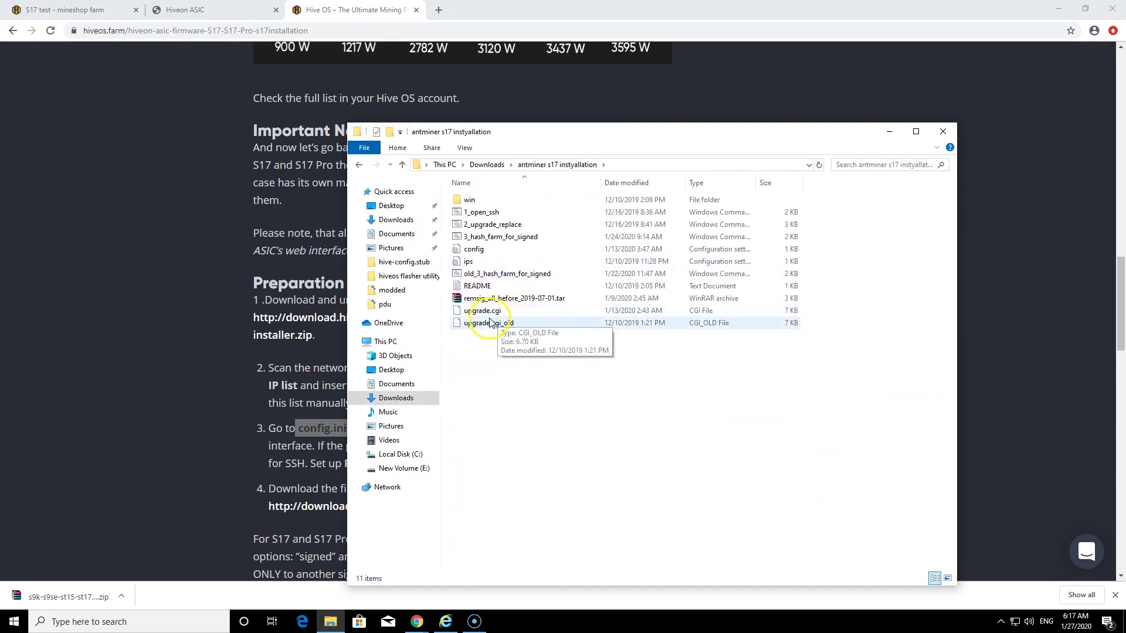
double_click(474, 249)
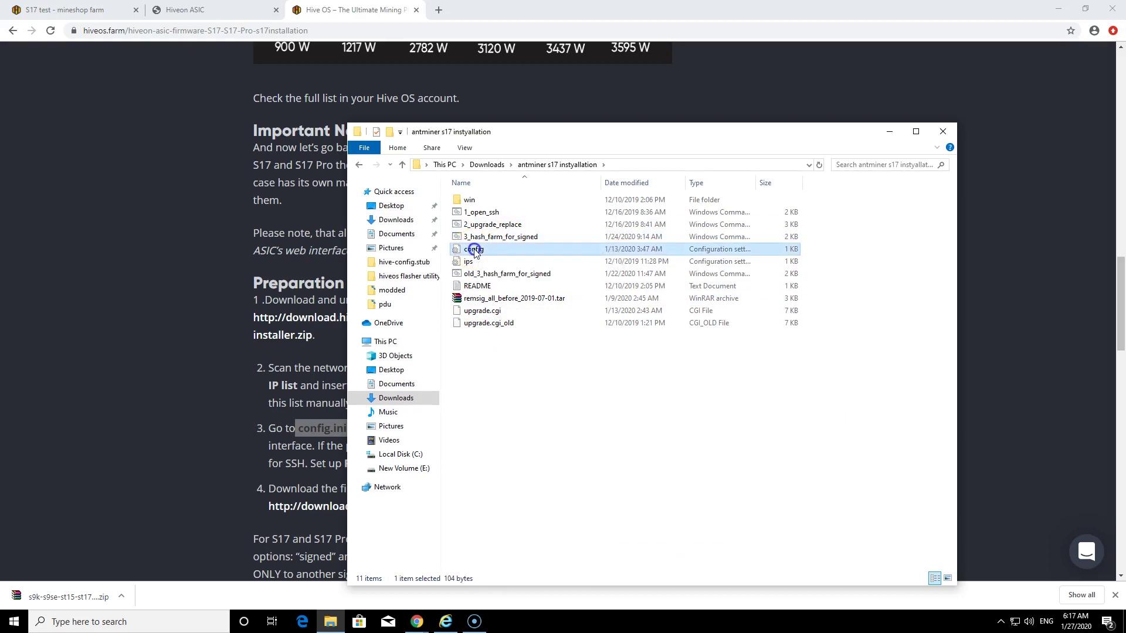
- Arrange the folder and config windows and select the 'test' value after FARM_HASH=
left_click_drag(606, 137, 821, 151)
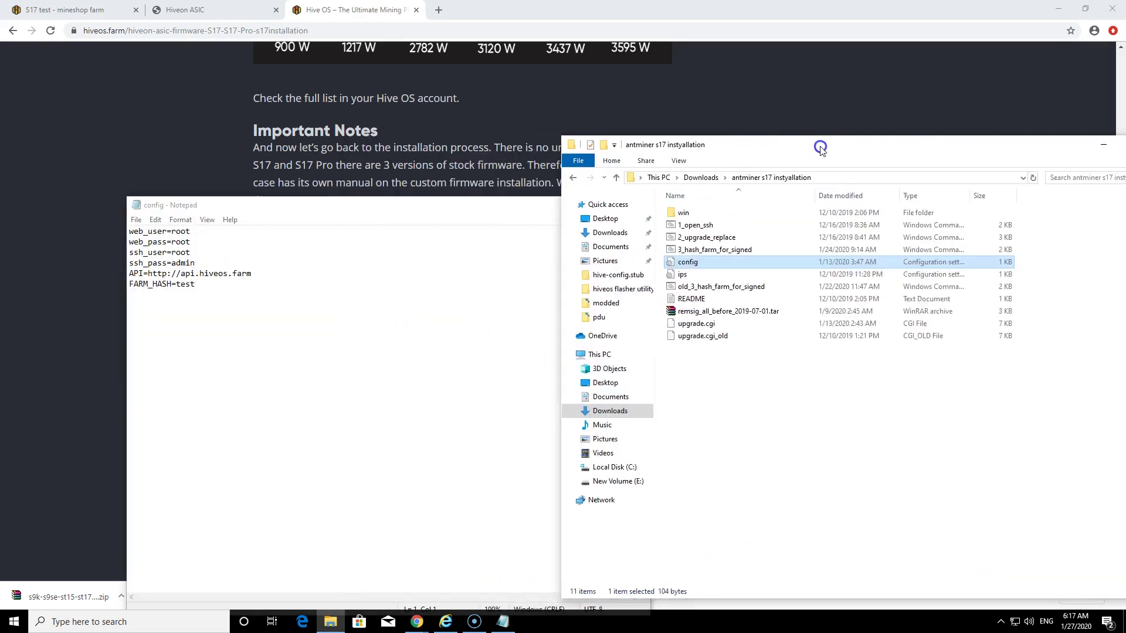
left_click_drag(375, 212, 439, 111)
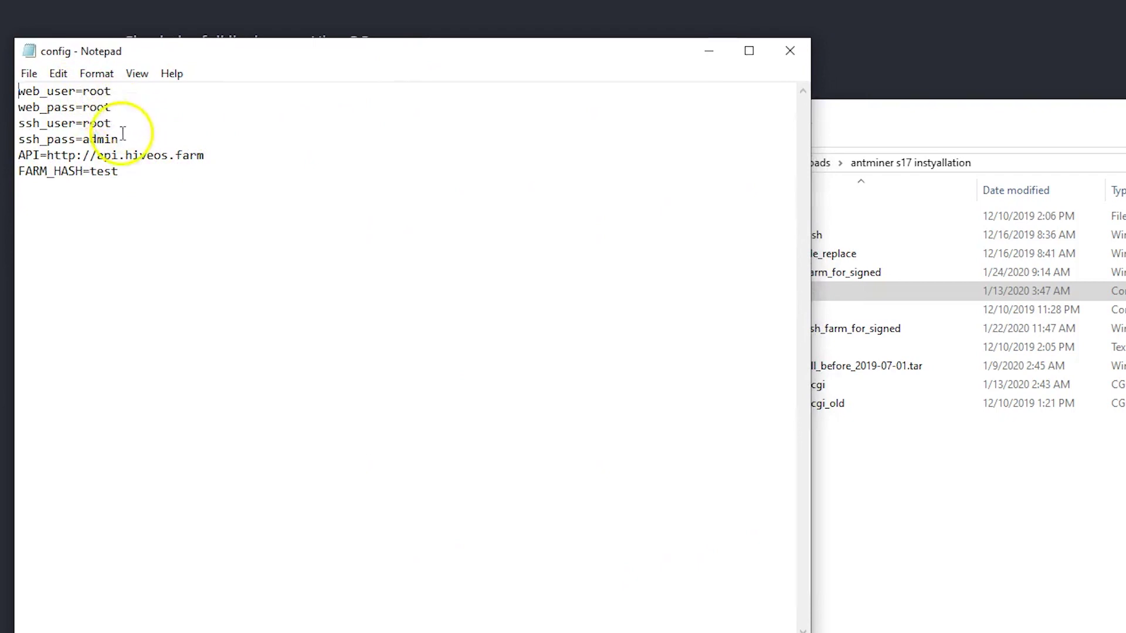
left_click_drag(130, 171, 91, 171)
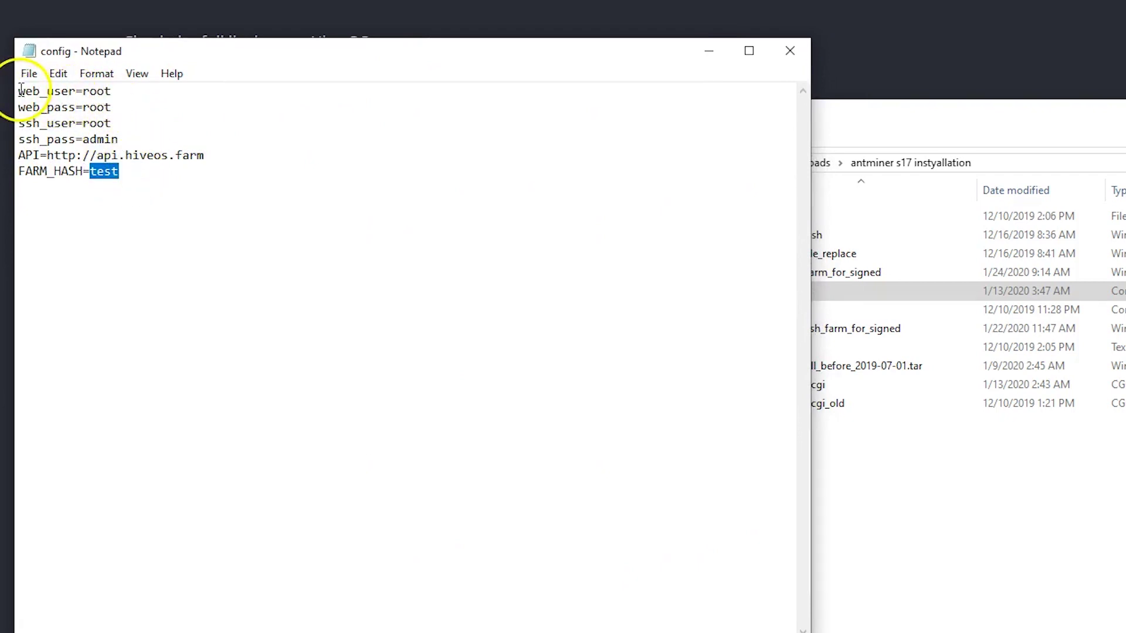
left_click_drag(21, 89, 91, 134)
left_click(99, 133)
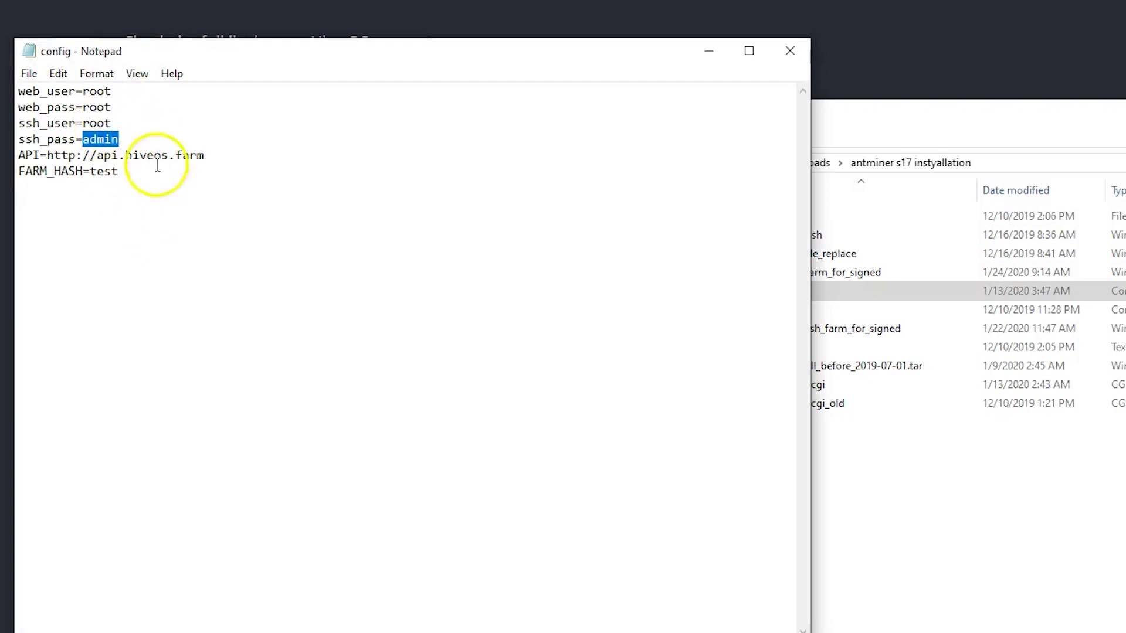
left_click(112, 172)
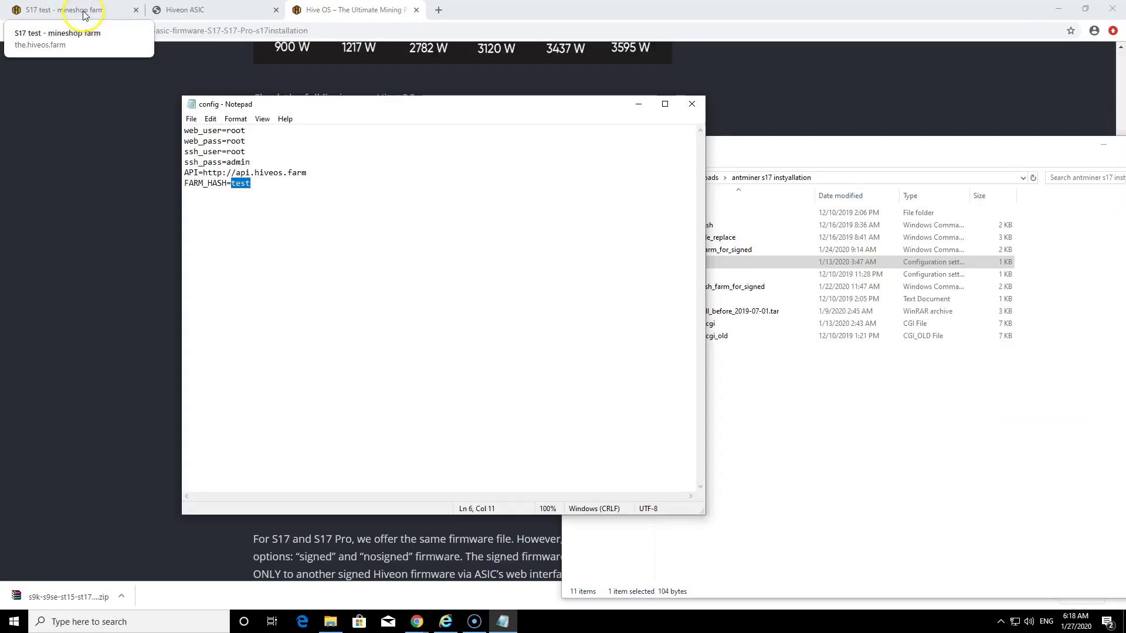
- Replace it with the worker's Farm hash copied from Hive OS settings and save config
left_click(65, 10)
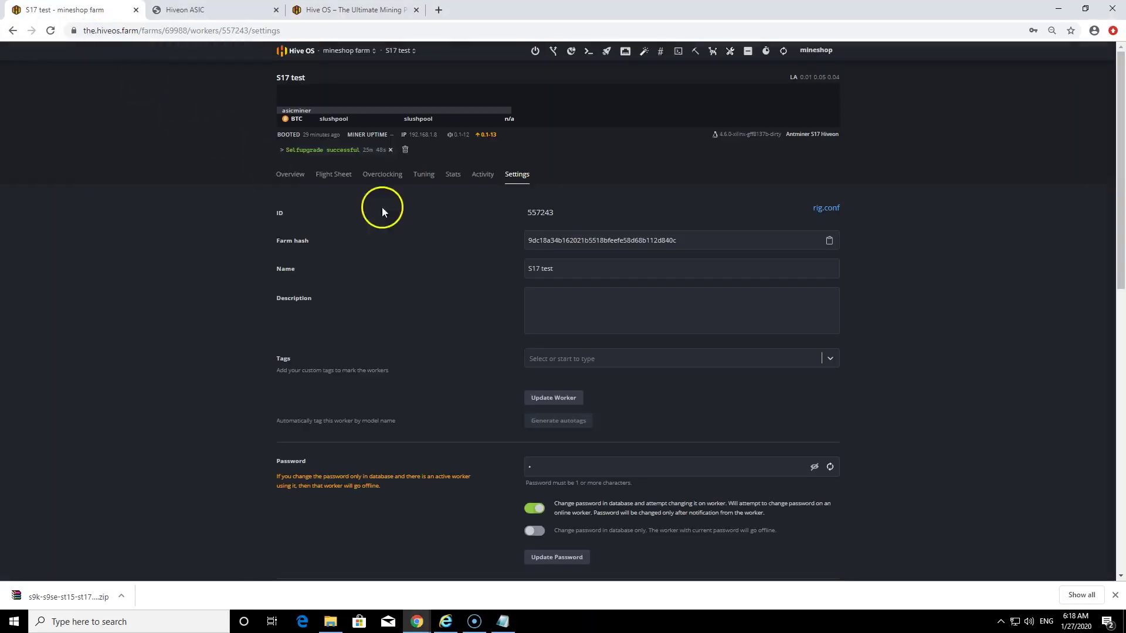
double_click(563, 240)
key("ctrl+c")
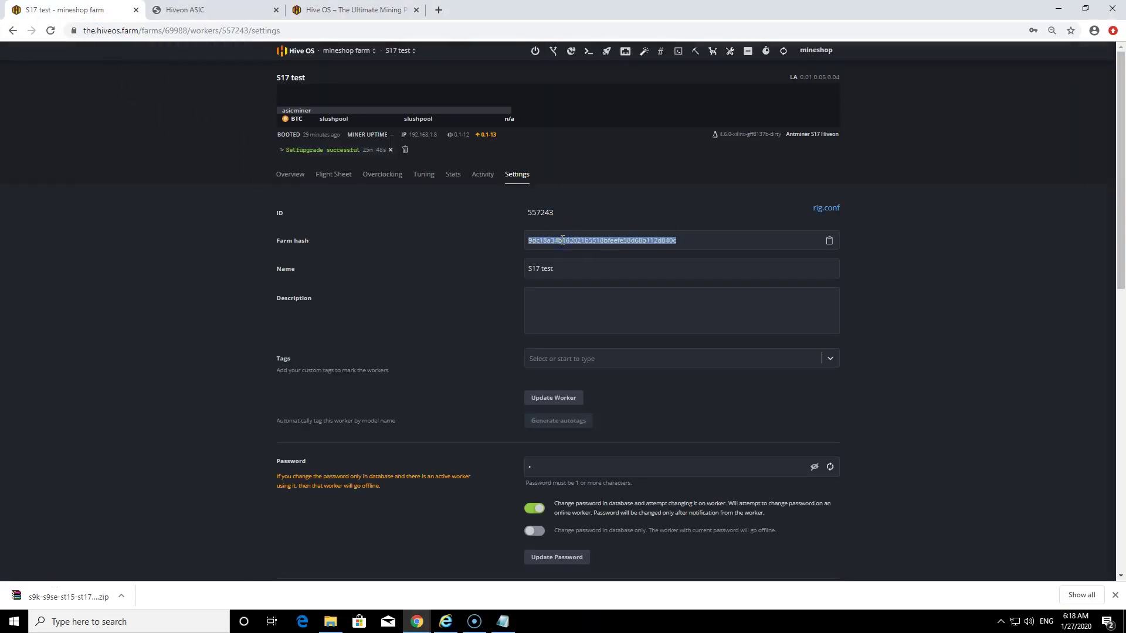
left_click(504, 619)
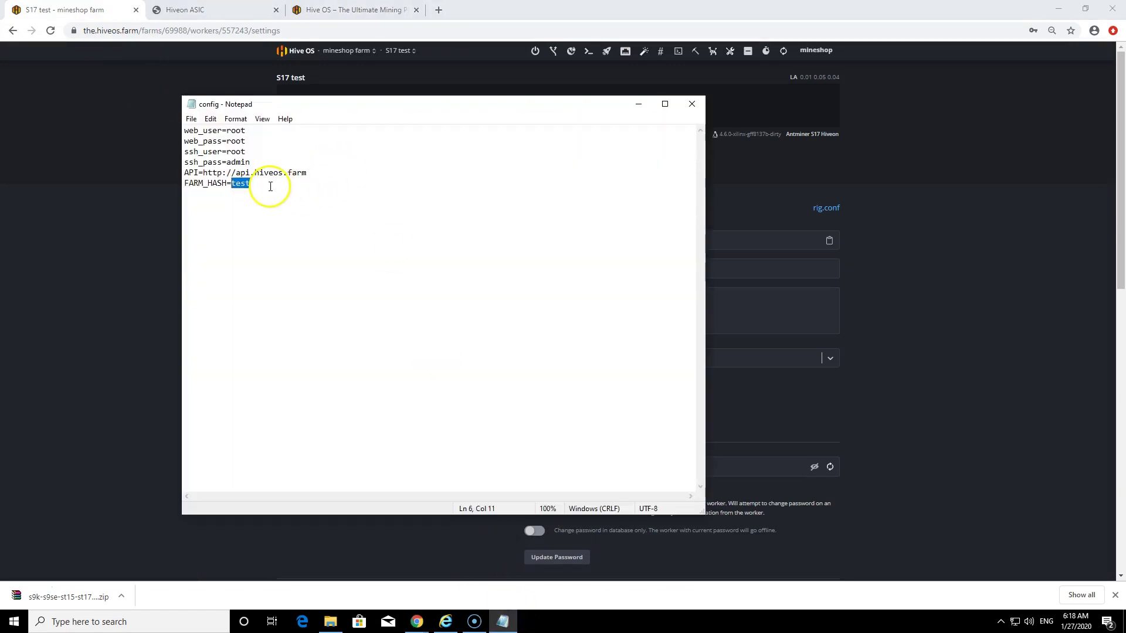
key("ctrl+v")
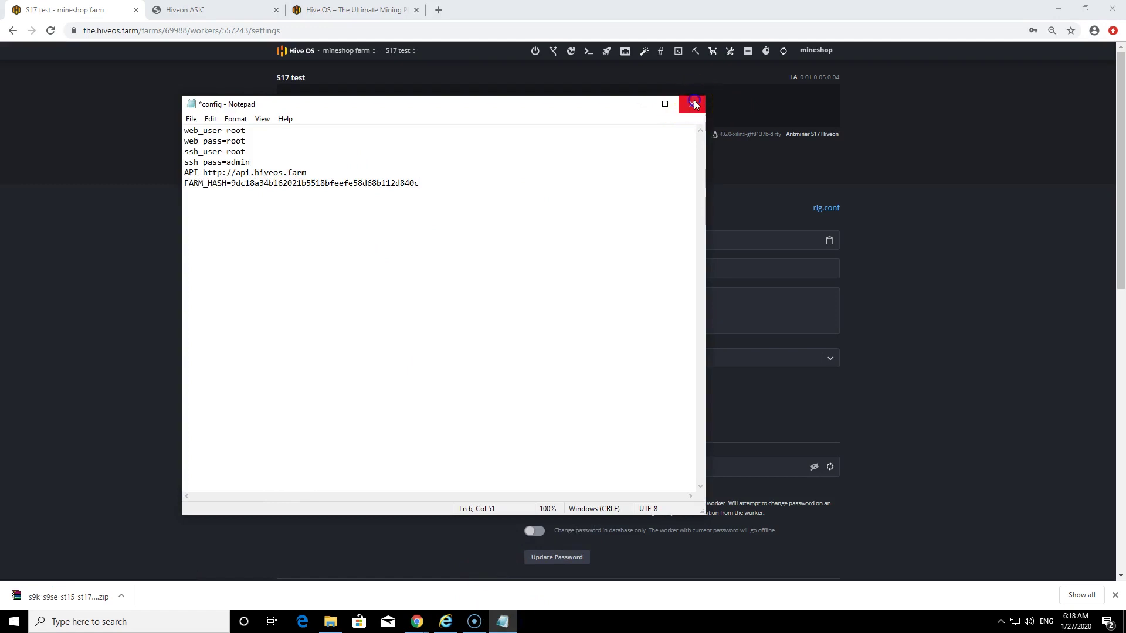
left_click(683, 111)
left_click(531, 323)
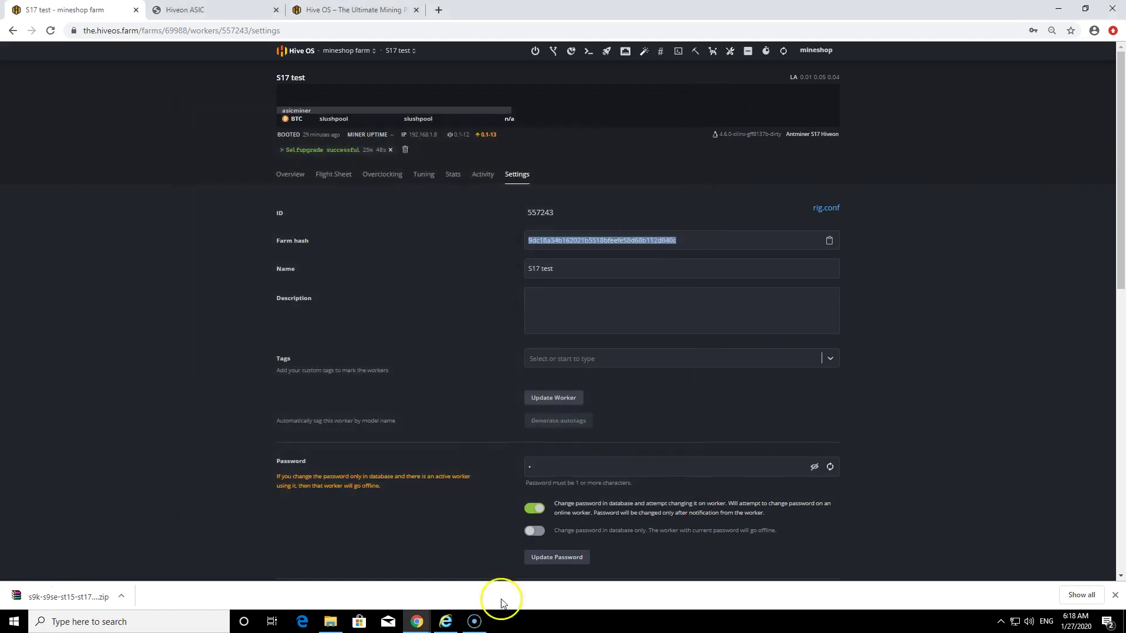
- Download Antminer-S17-S17pro-Hiveon-1.00-sign.tar.gz from the download.hiveos.farm/asic/s17/ index
left_click(331, 622)
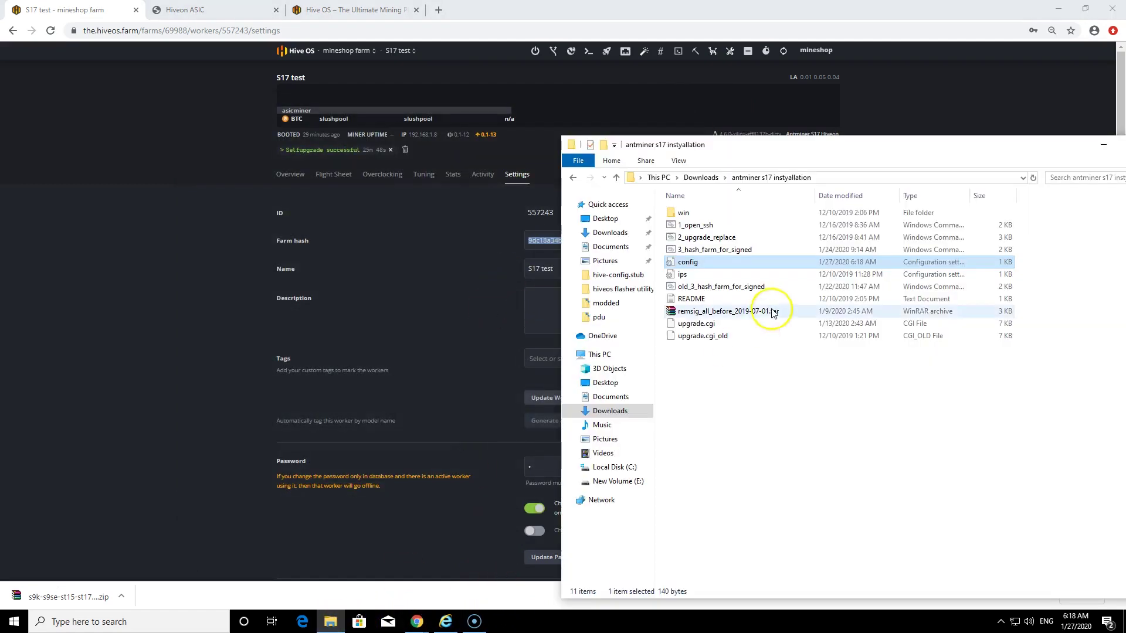
left_click(78, 229)
left_click(320, 8)
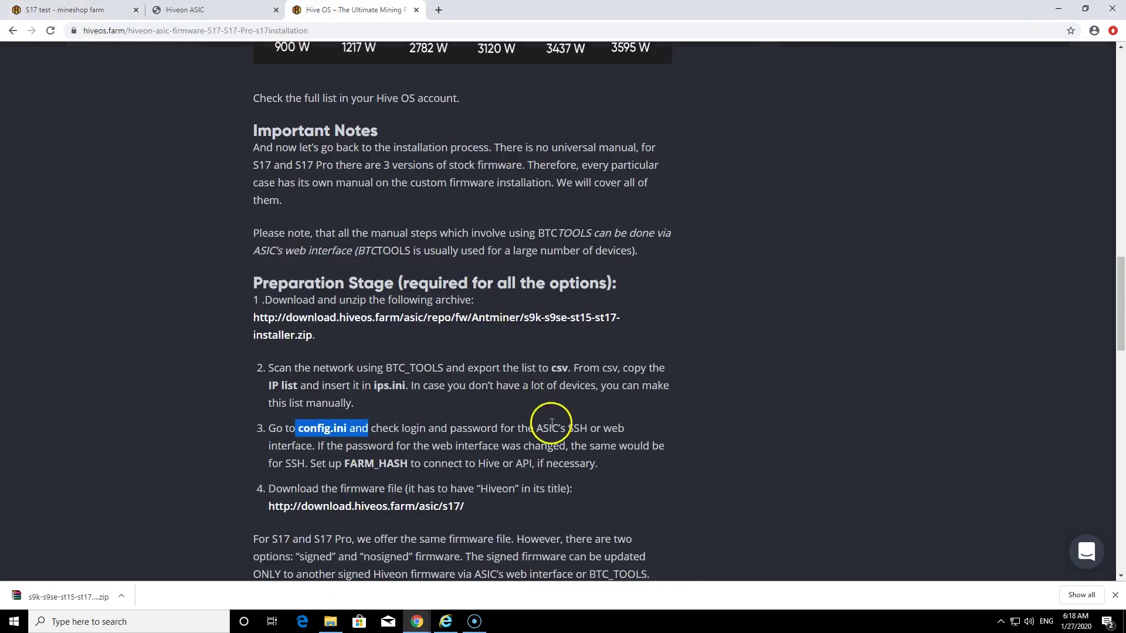
left_click(380, 508)
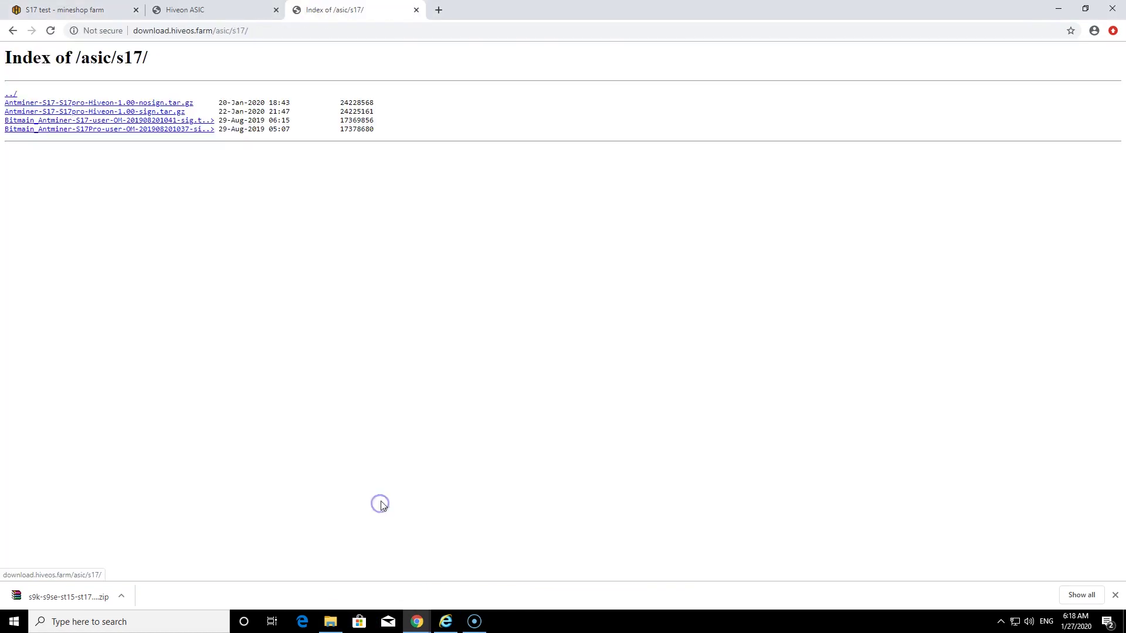
left_click(147, 114)
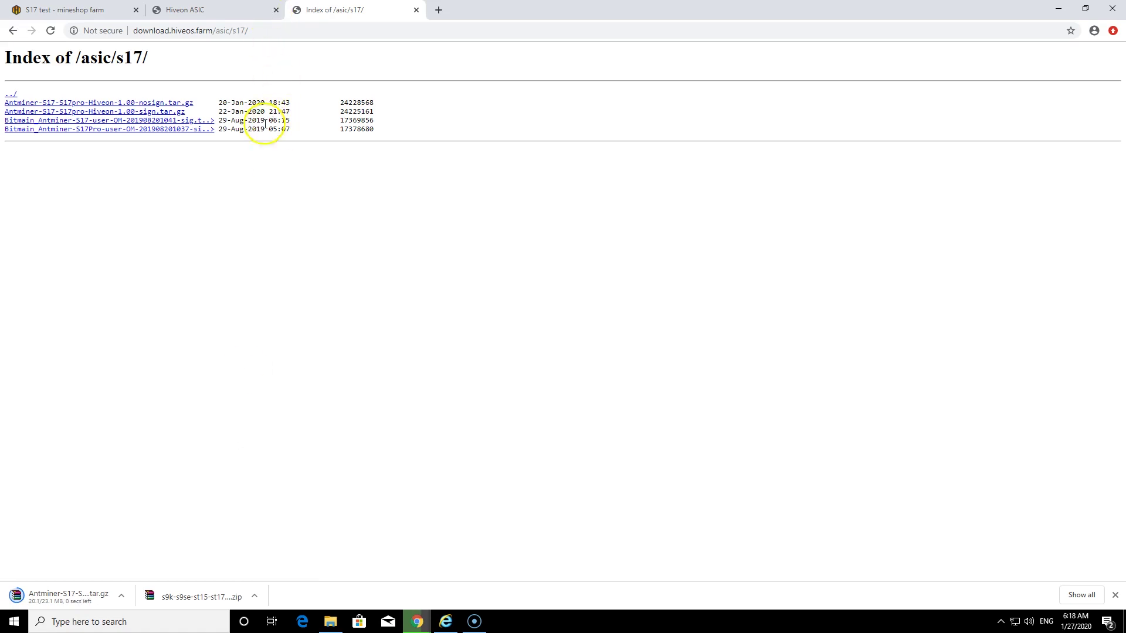
left_click(212, 11)
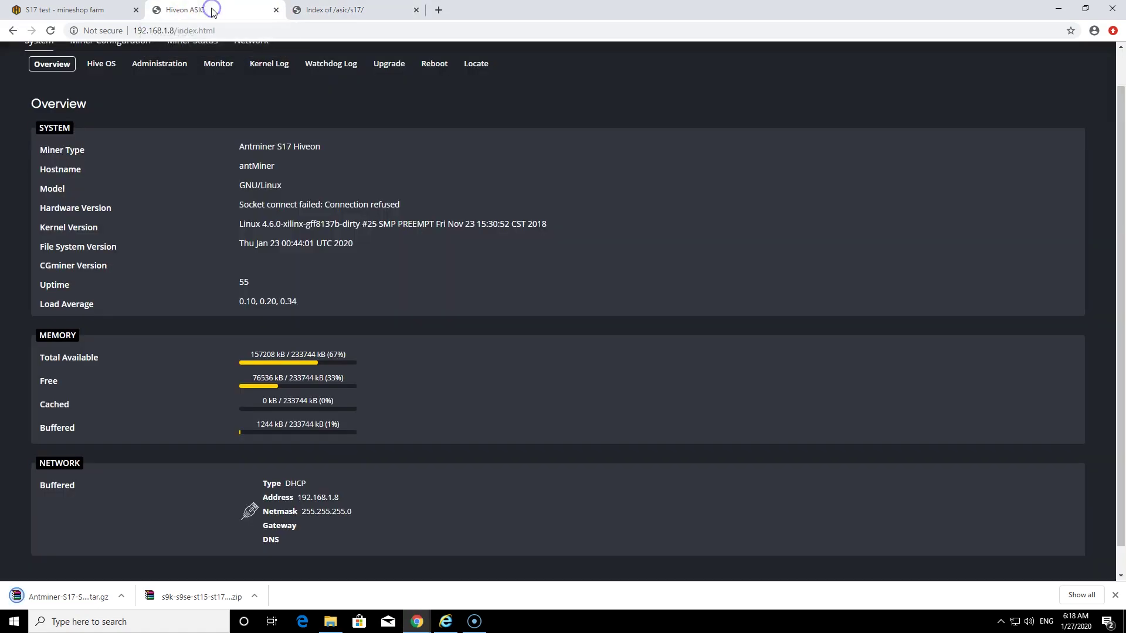
left_click(352, 10)
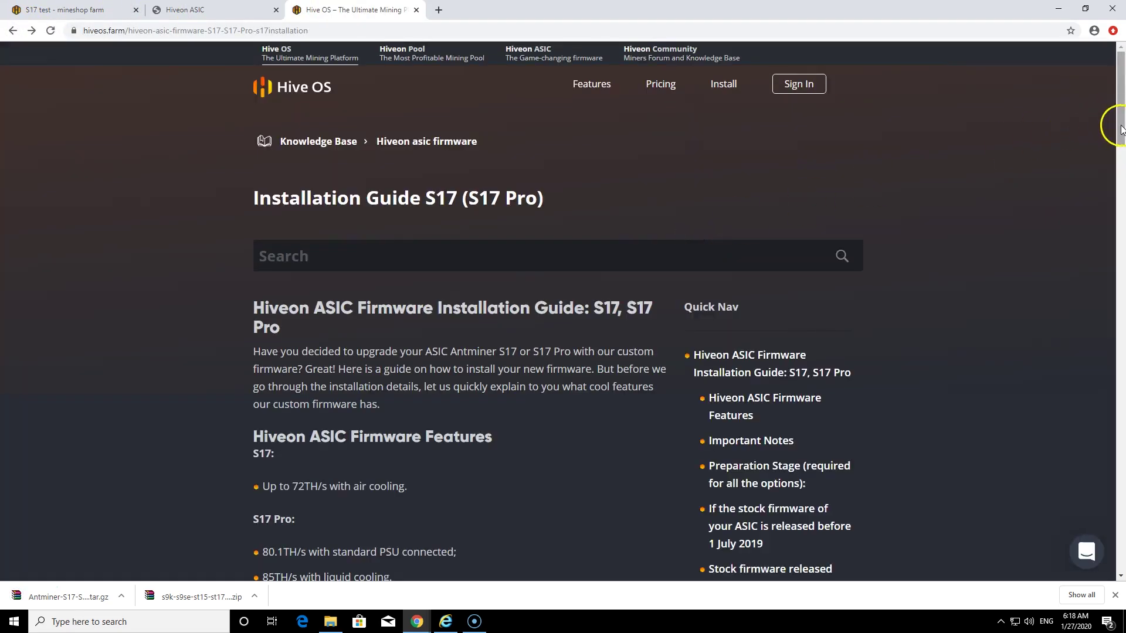
- Scroll to the installation methods and read the 'before 1 July 2019' section
left_click_drag(1120, 129, 1081, 367)
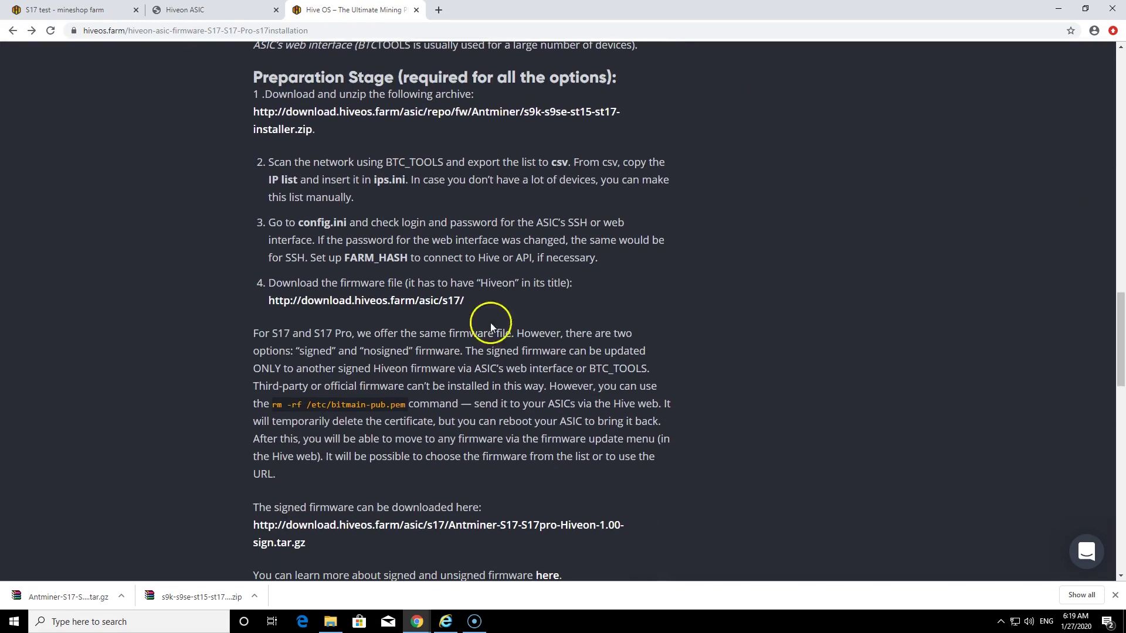
scroll(1085, 287, "down", 1)
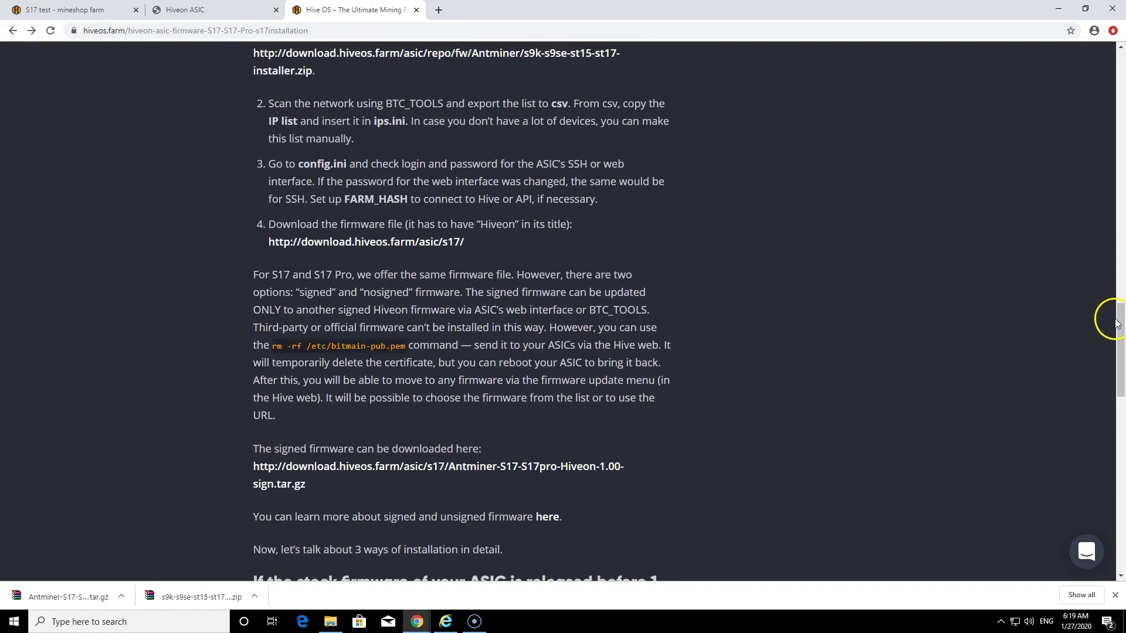
left_click_drag(1120, 324, 1094, 399)
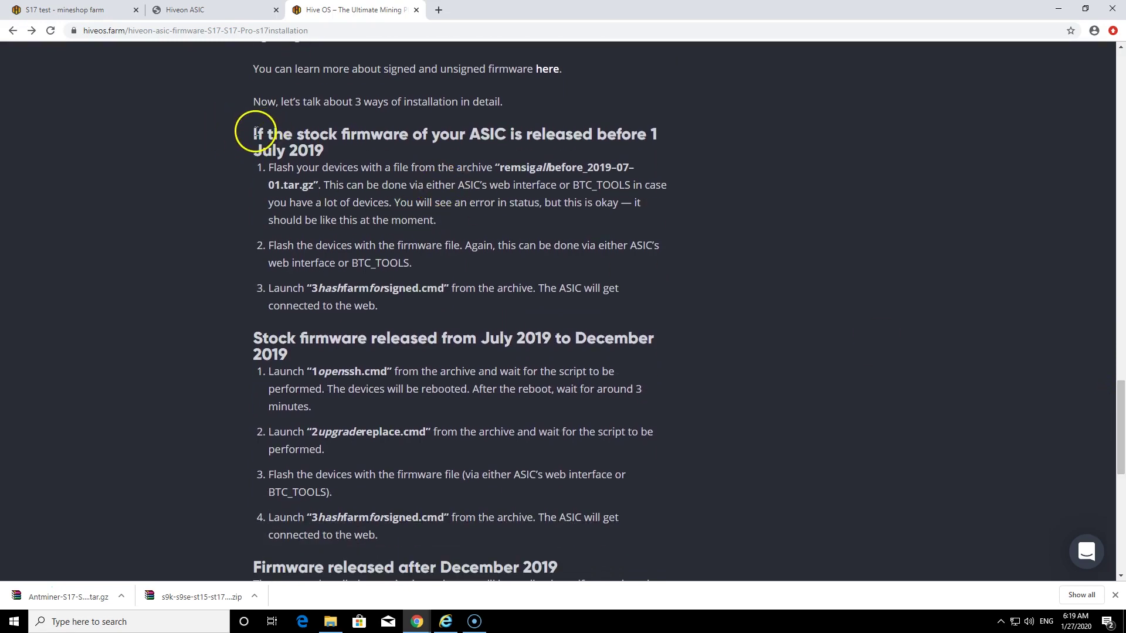
left_click_drag(253, 133, 339, 154)
left_click(340, 154)
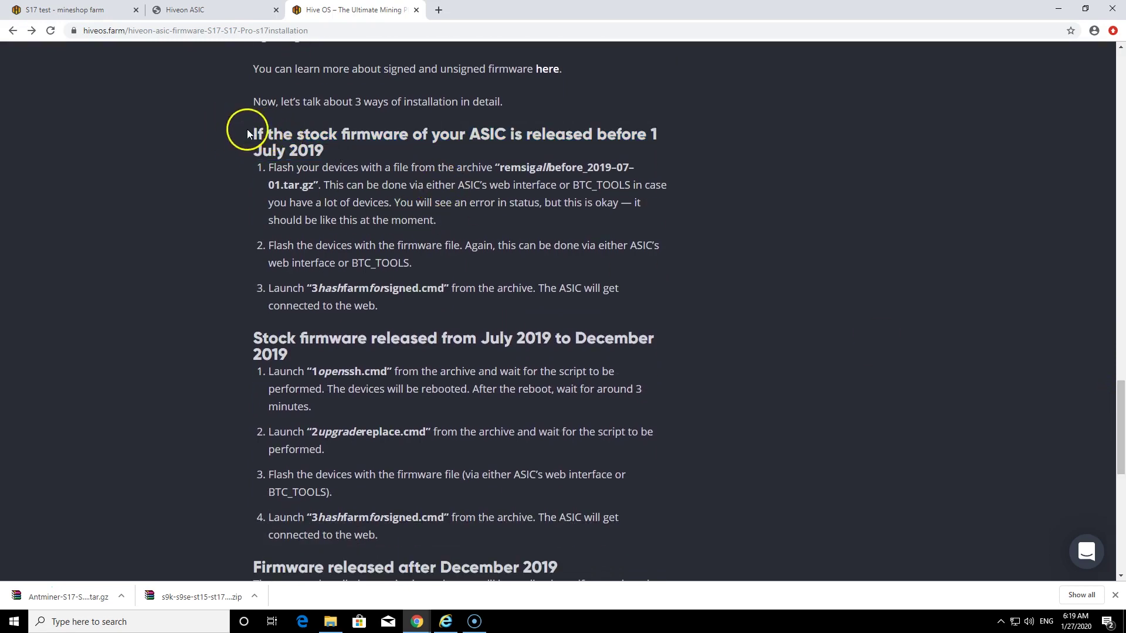
mouse_move(256, 134)
left_mouse_down()
mouse_move(348, 153)
mouse_move(252, 126)
left_mouse_up()
left_click(349, 152)
left_click(317, 135)
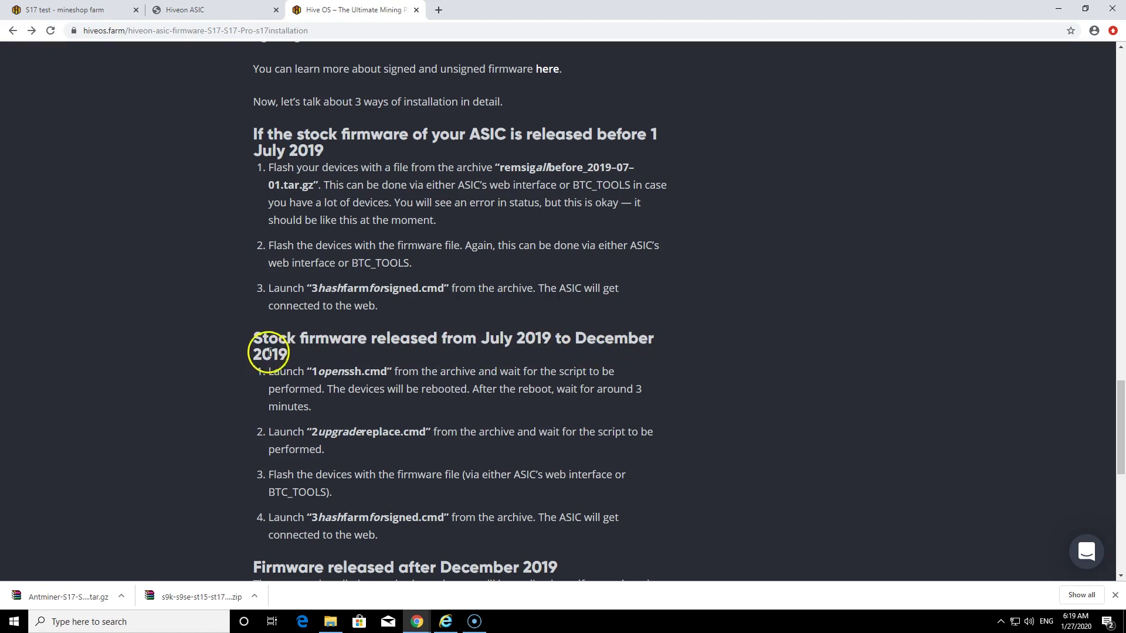
- Read the July–December 2019 stock-firmware steps, then bring the installation folder forward
left_click_drag(1121, 390, 1117, 397)
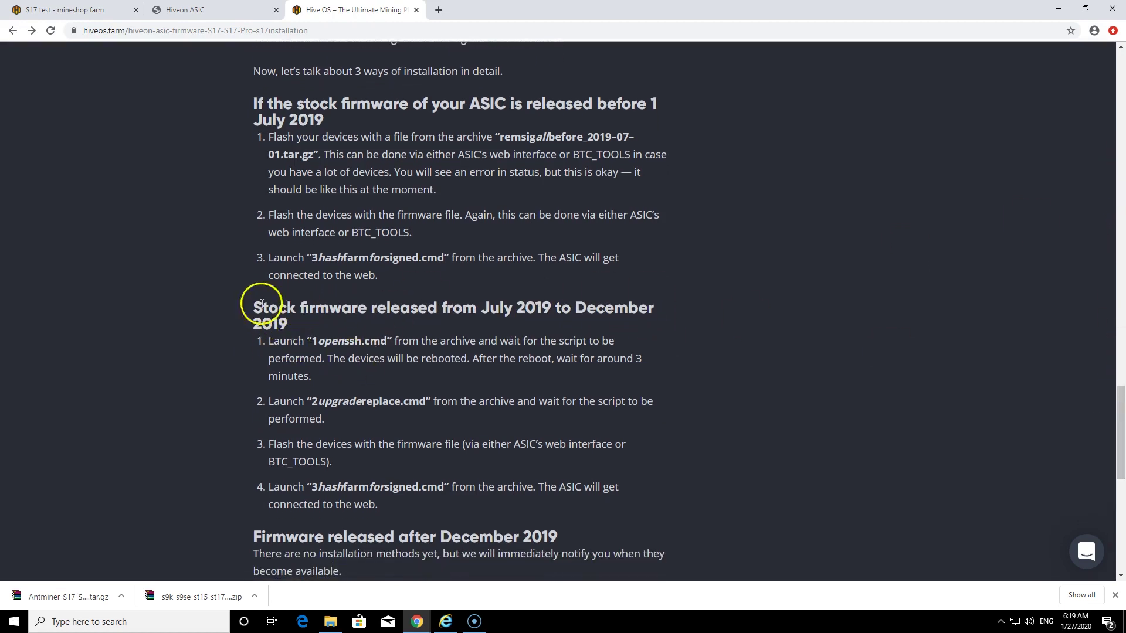
left_click_drag(245, 306, 281, 324)
left_click(282, 324)
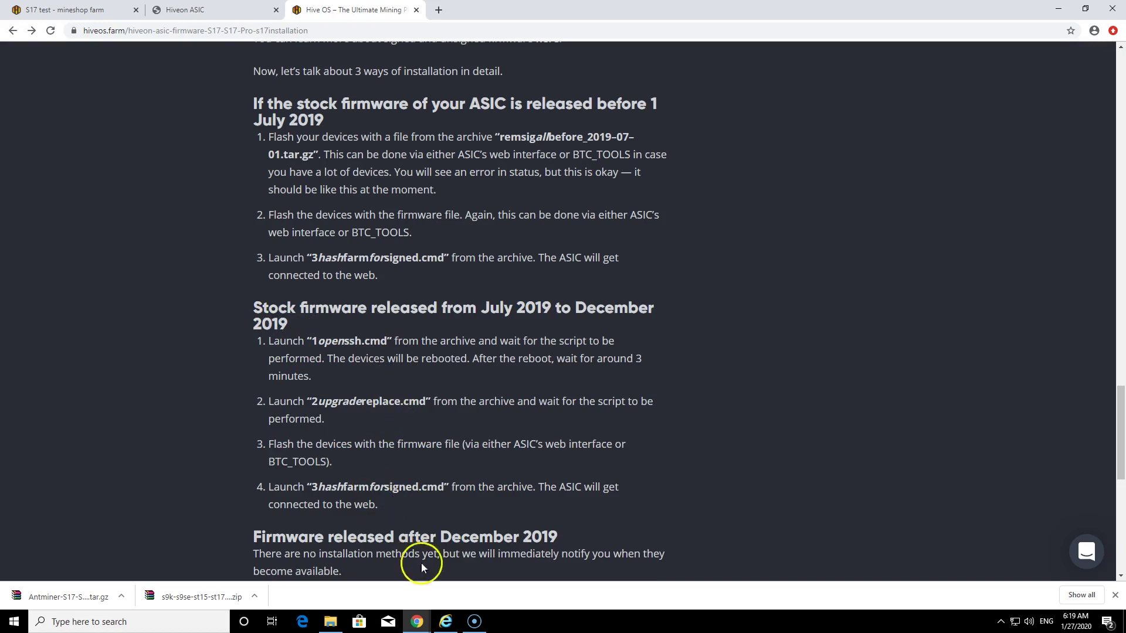
left_click(330, 623)
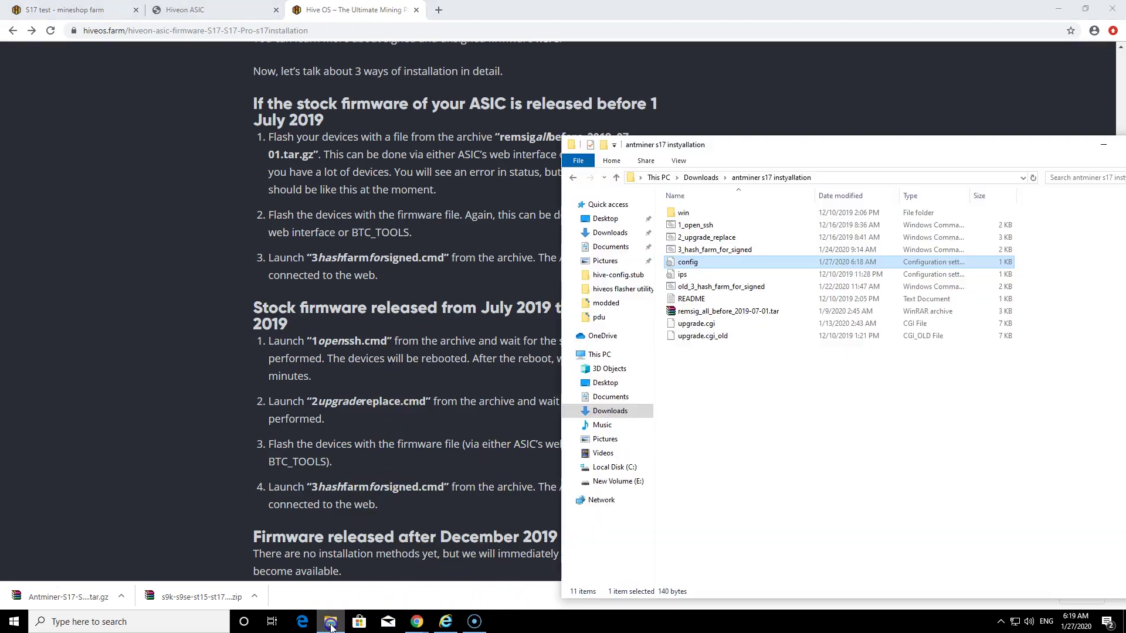
- Run the 1_open_ssh script, then review config.txt's saved settings and close it
double_click(705, 229)
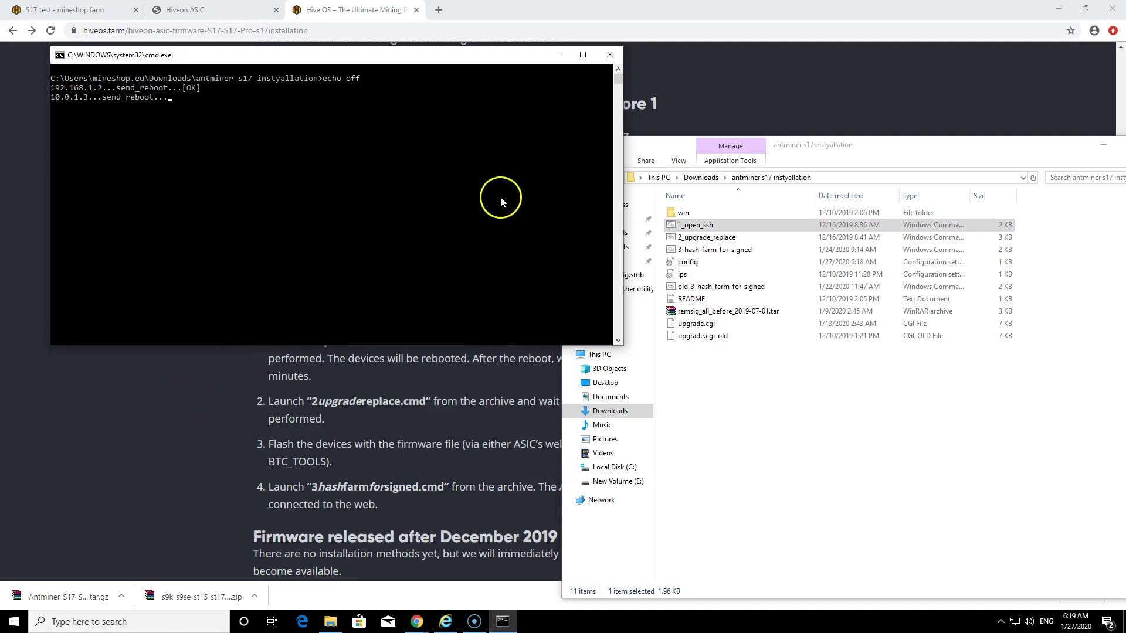
left_click(610, 55)
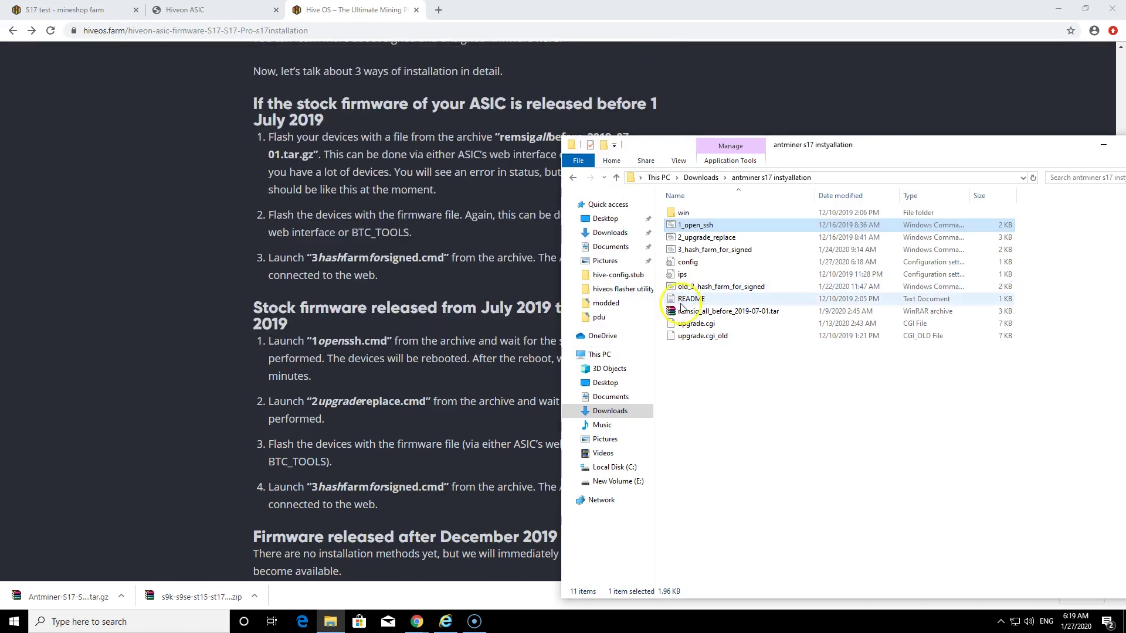
double_click(689, 263)
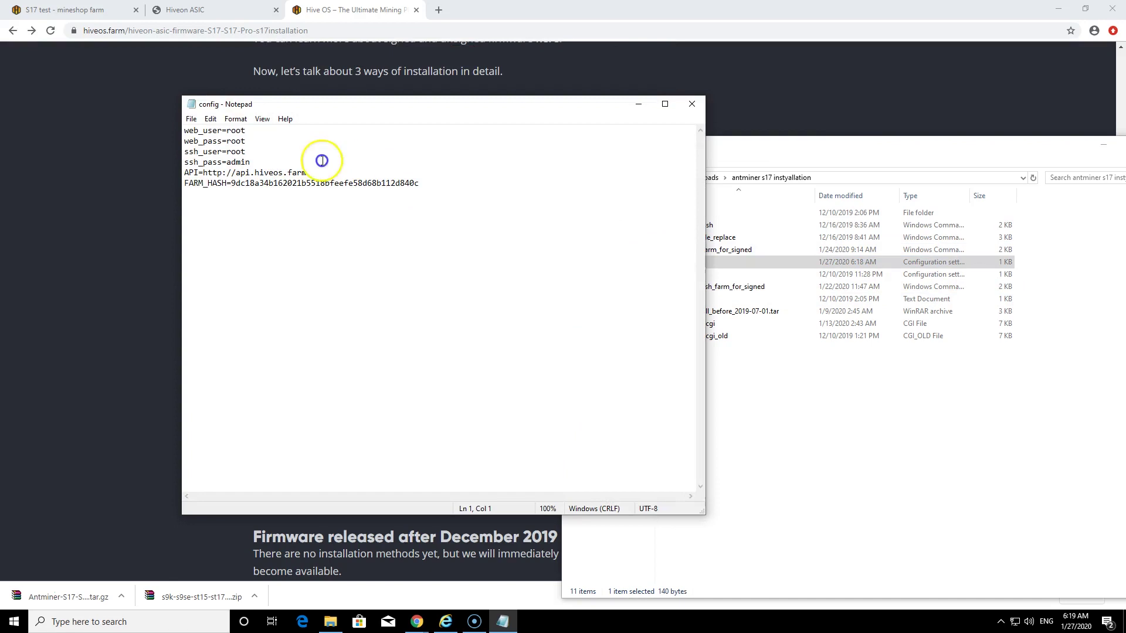
left_click(692, 104)
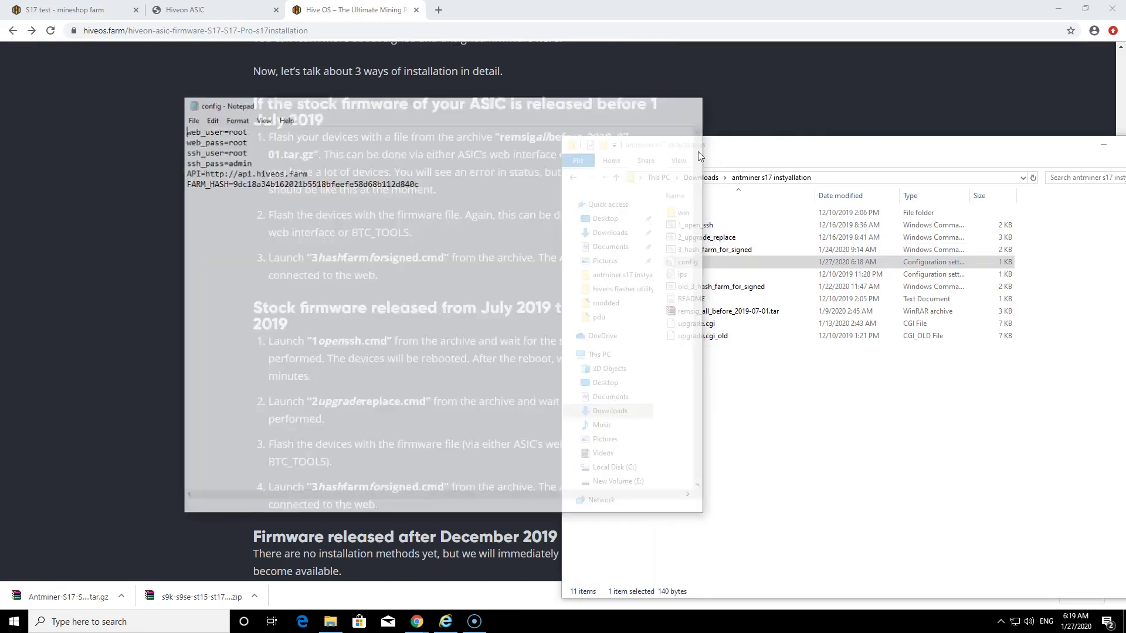
- Delete the old addresses from ips so only 192.168.1.8 remains, and save it
double_click(683, 274)
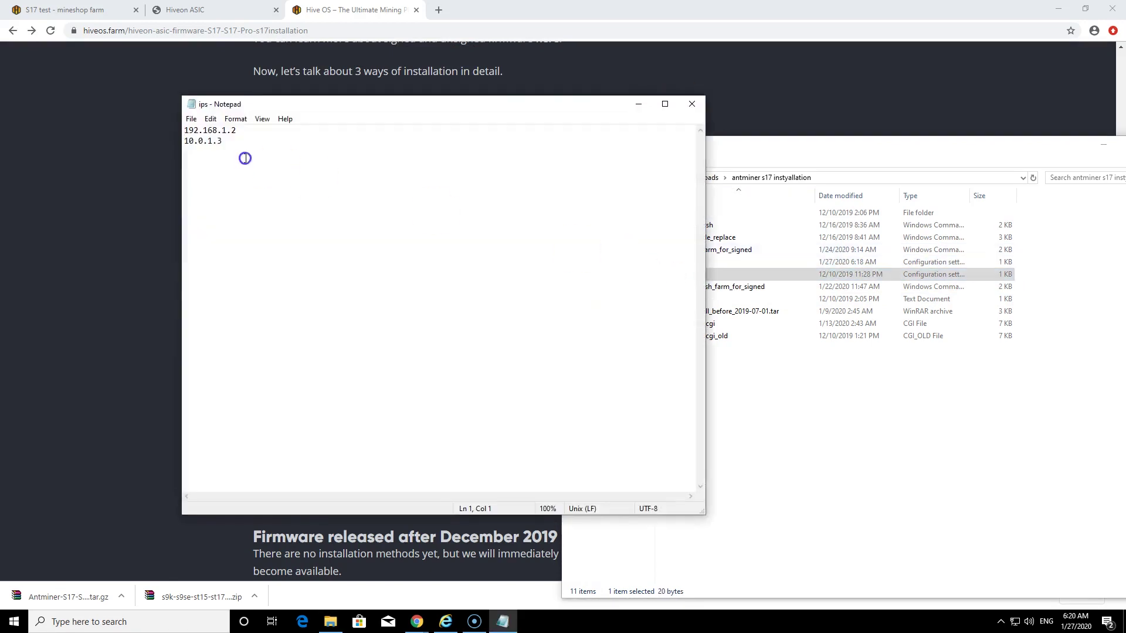
left_click_drag(243, 158, 200, 138)
key("Delete")
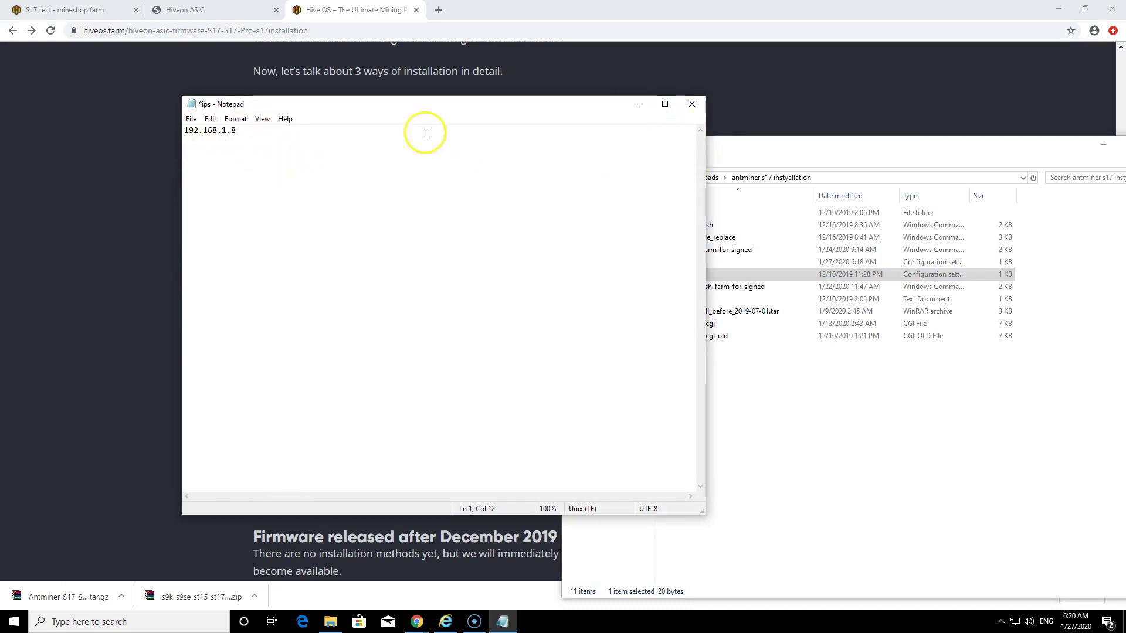
left_click(691, 106)
left_click(526, 322)
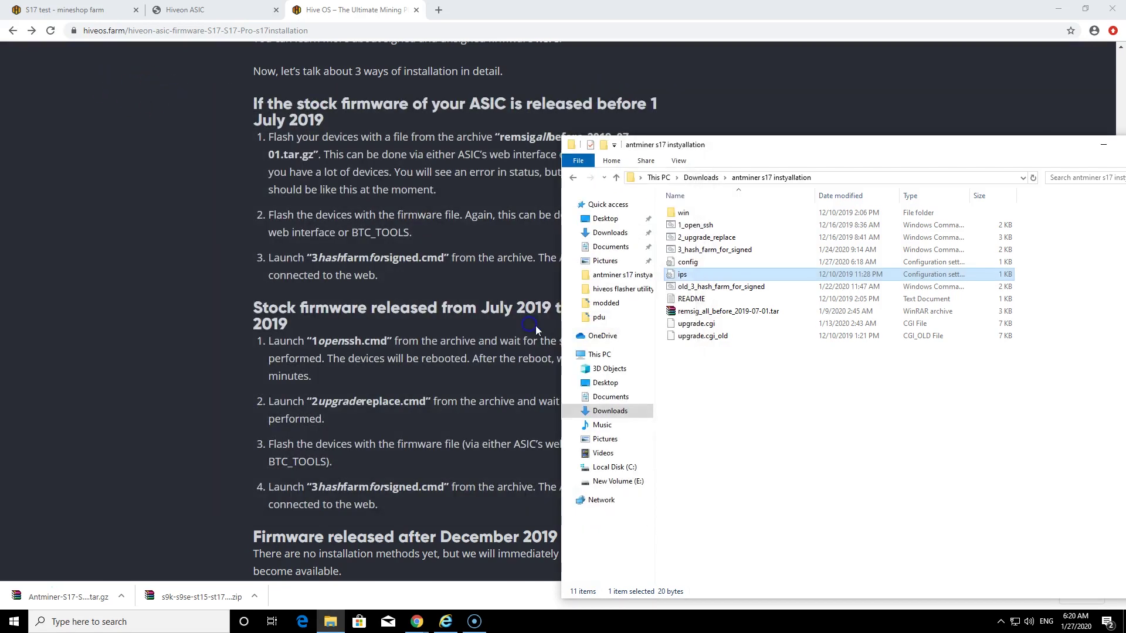
- Run 1_open_ssh.cmd and copy the miner address 192.168.1.8 from its output
left_click(694, 227)
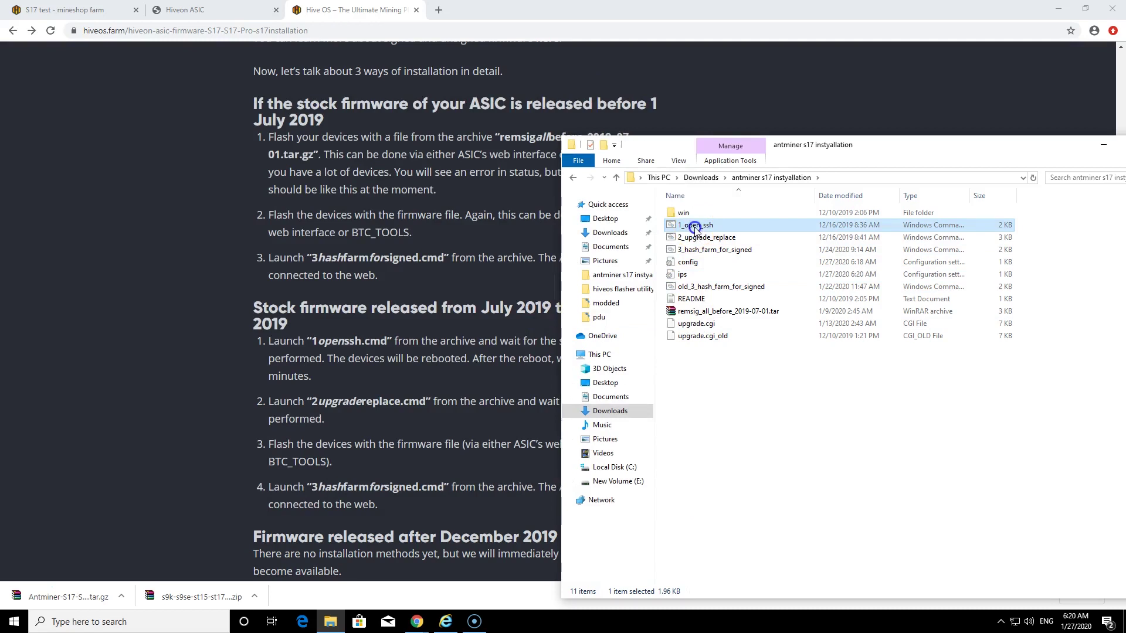
double_click(695, 226)
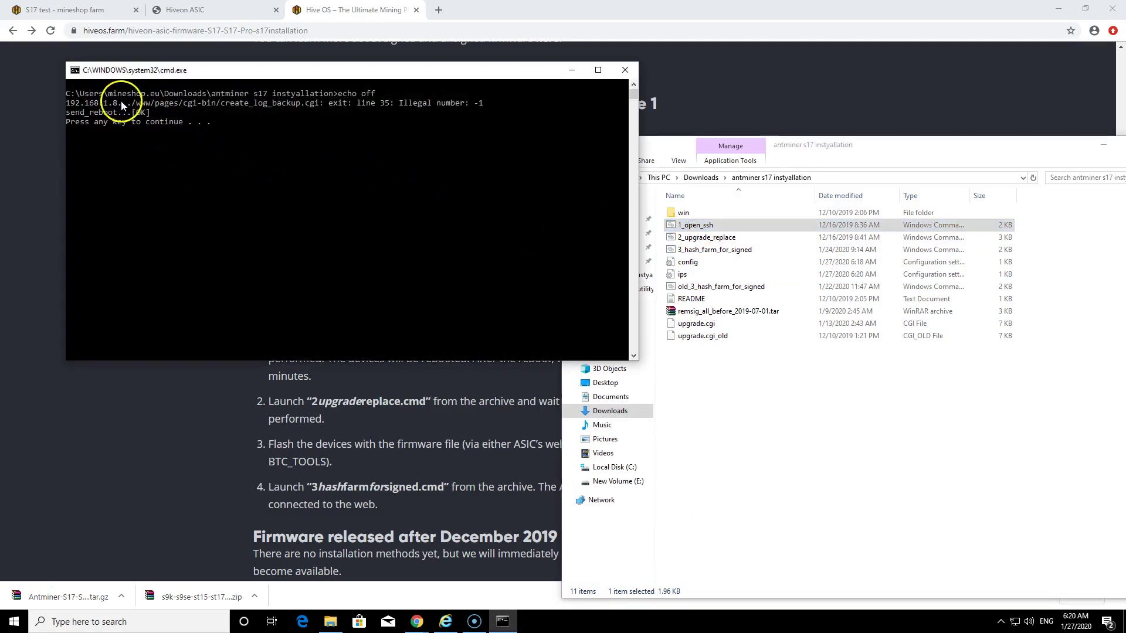
left_click_drag(120, 103, 68, 104)
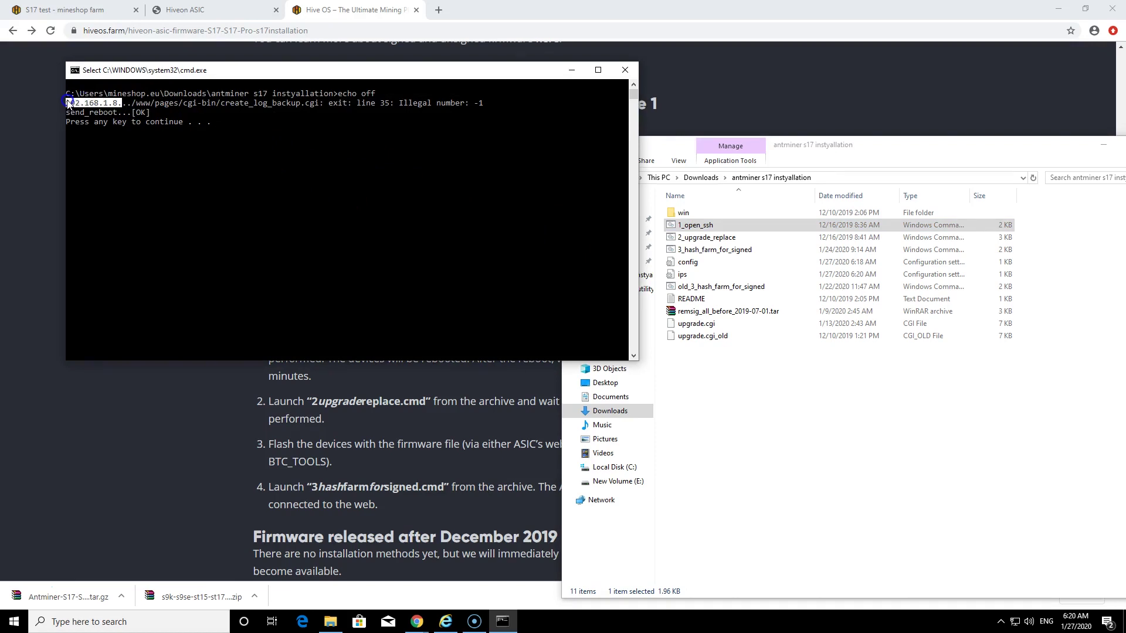
right_click(269, 122)
- In the installation guide, read the notes on devices rebooting and waiting about 3 minutes
left_click(131, 483)
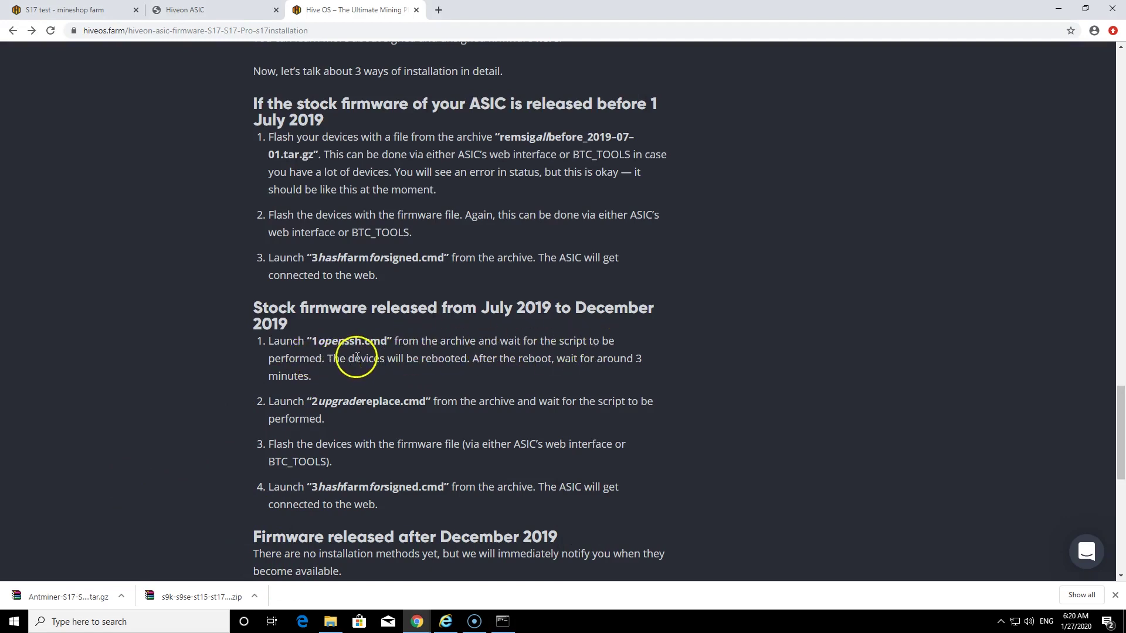
left_click_drag(327, 359, 471, 365)
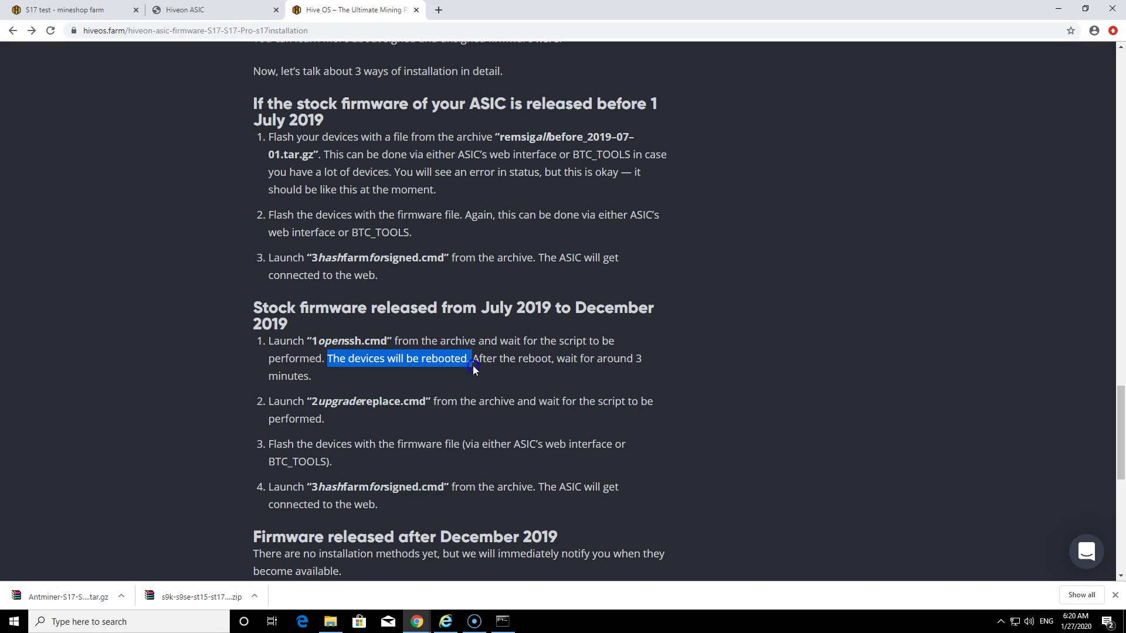
left_click(416, 374)
left_click_drag(472, 359, 602, 375)
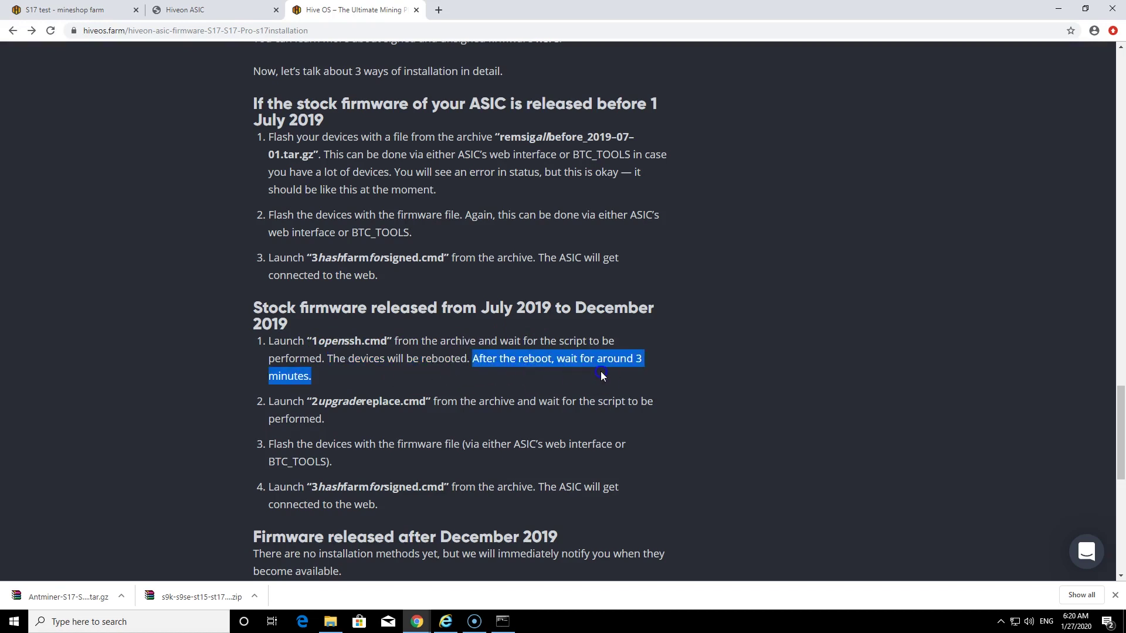
left_click(333, 382)
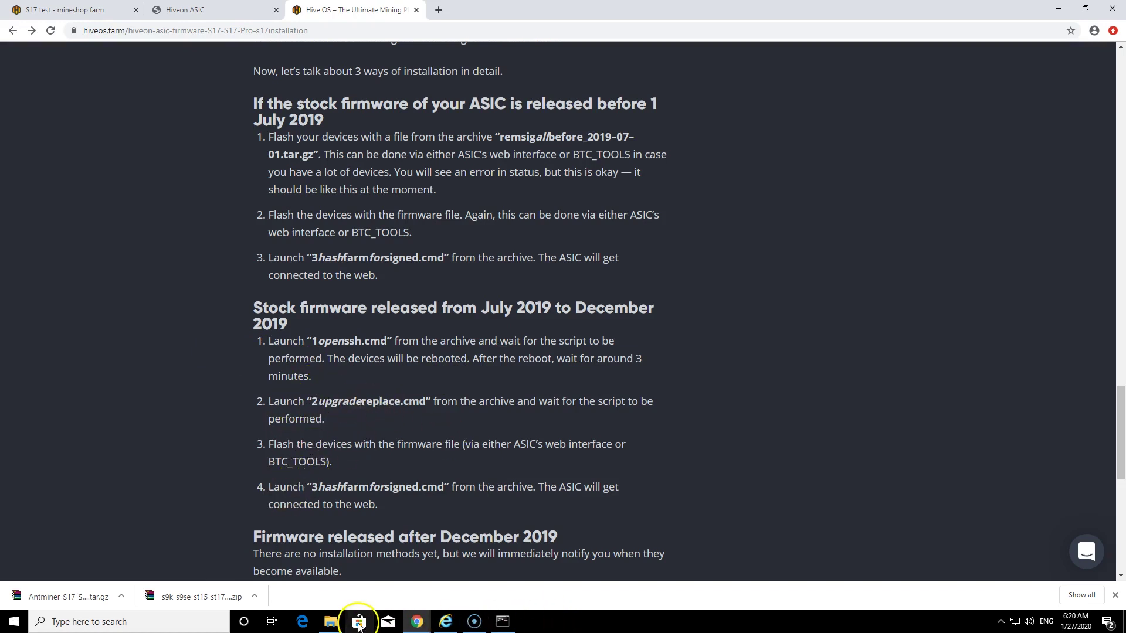
- Run 2_upgrade_replace.cmd from the script folder, then bring the Hive OS guide back
mouse_move(332, 624)
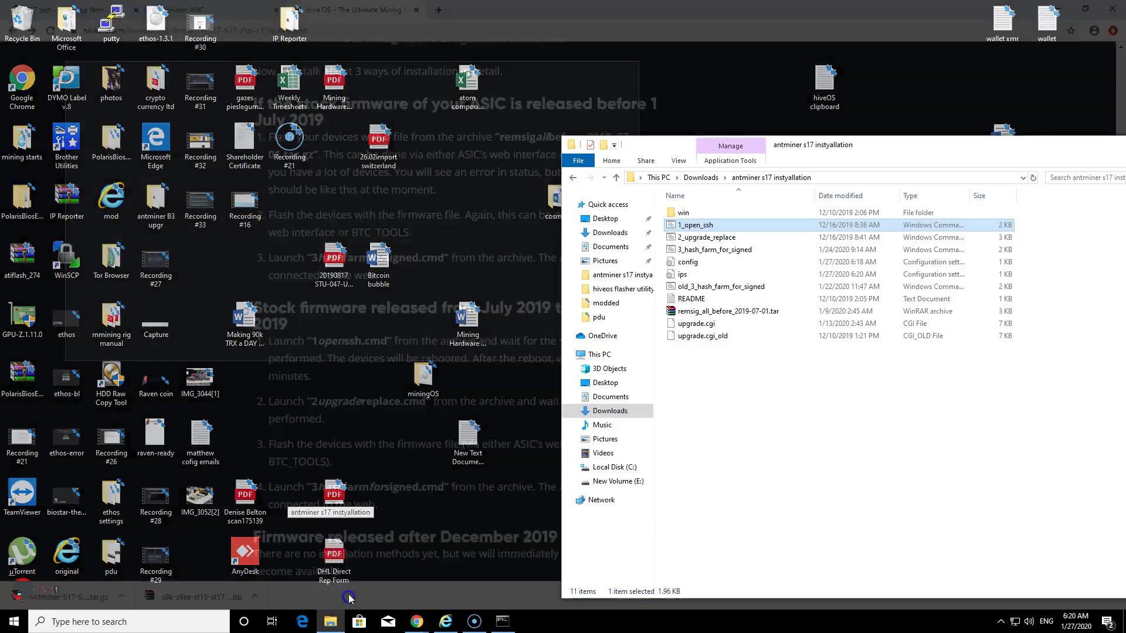
left_click(348, 597)
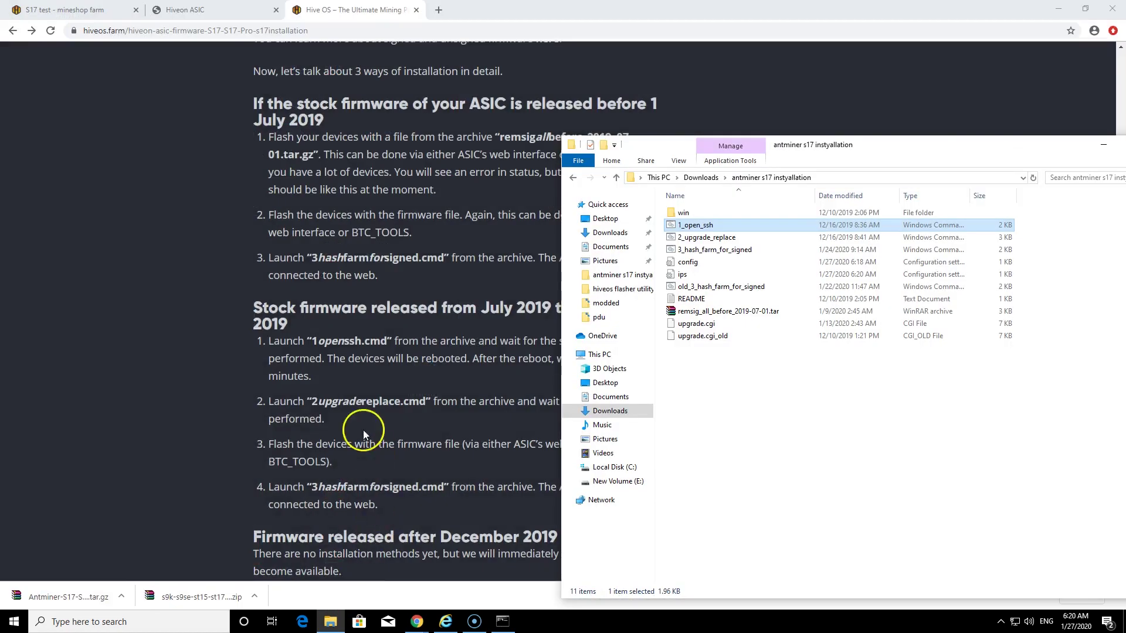
double_click(706, 238)
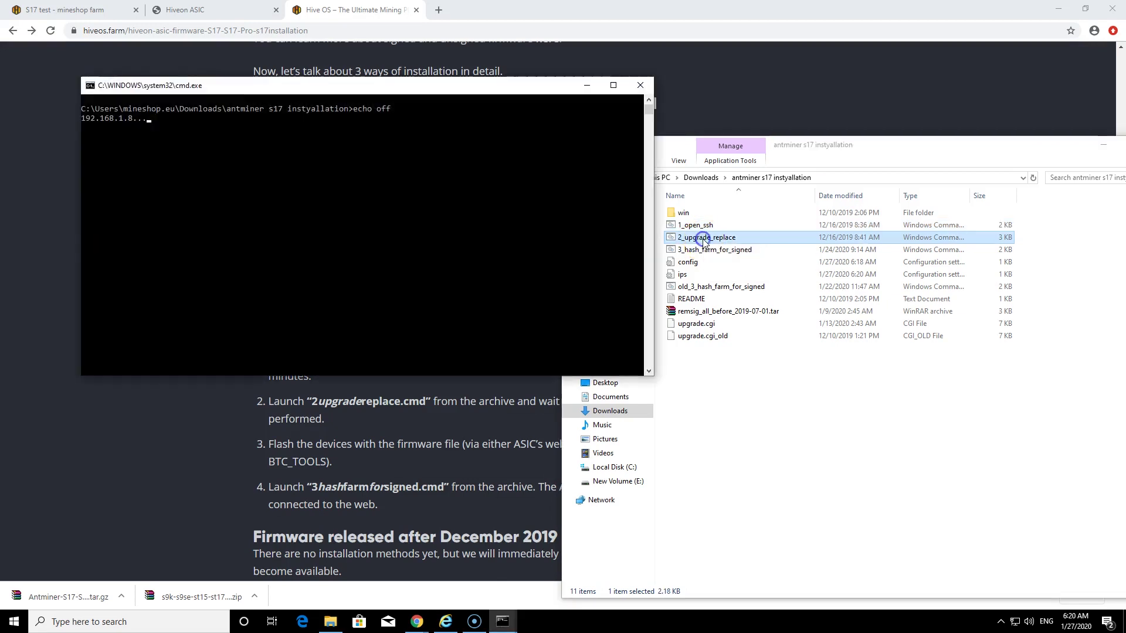
left_click(353, 418)
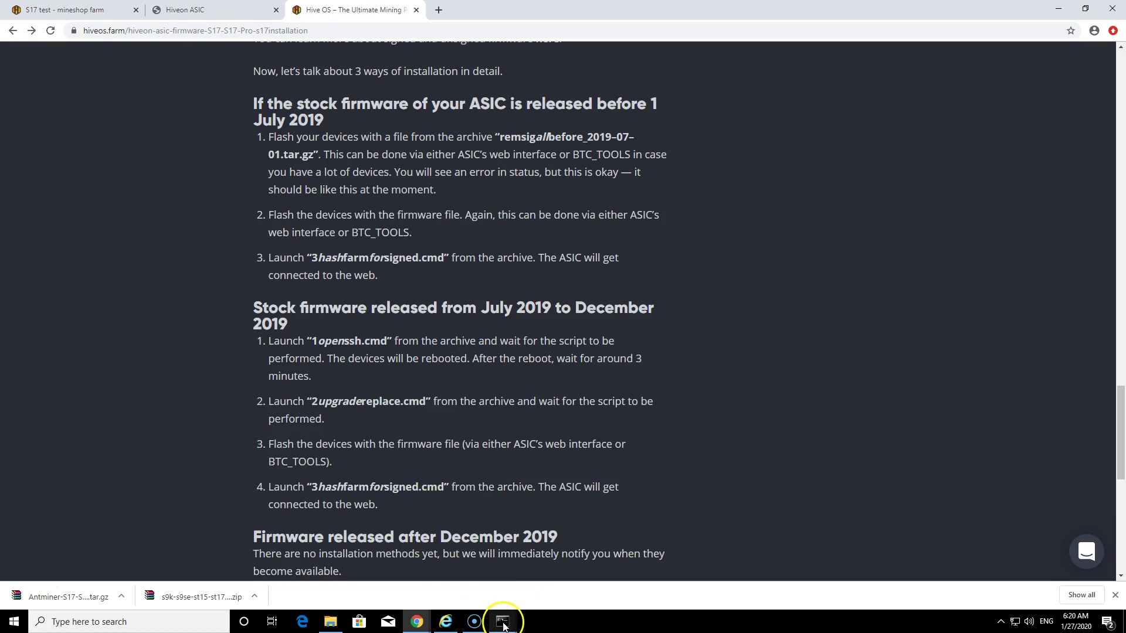
- On the Hiveon ASIC Upgrade page, load Antminer-S17-S17pro-Hiveon-1.00-sign.tar.gz from Downloads
mouse_move(509, 620)
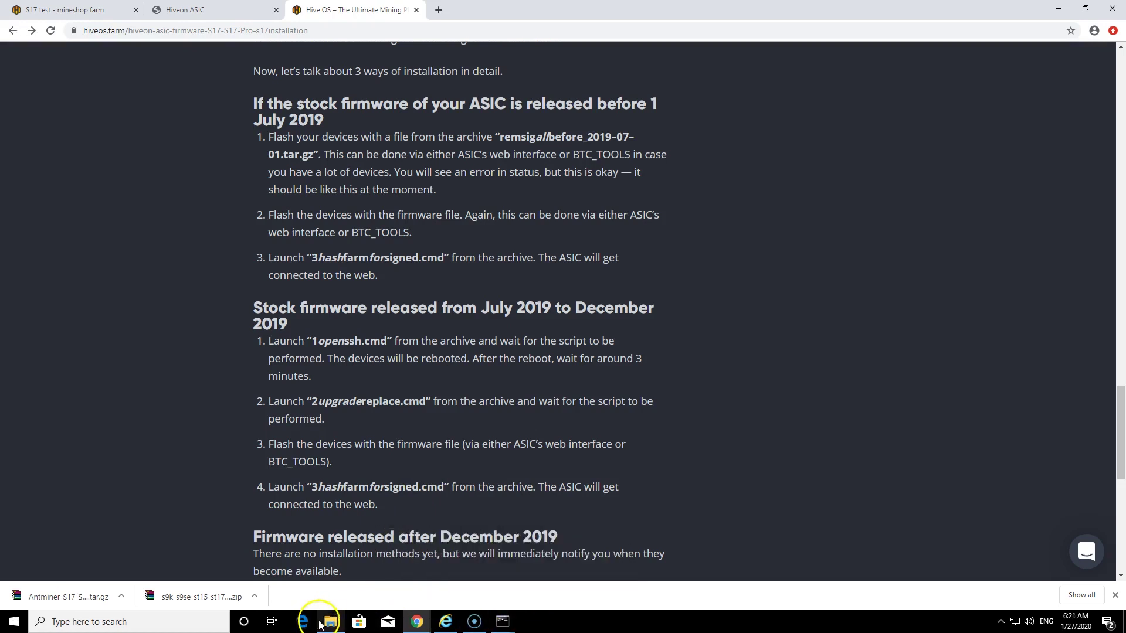
left_click(211, 8)
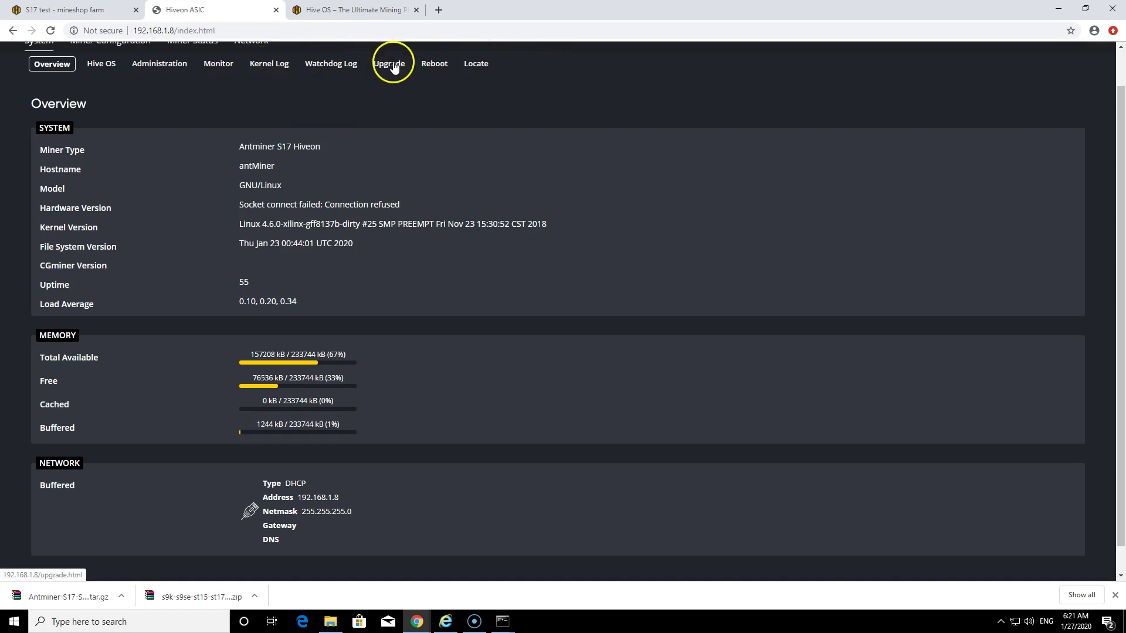
left_click(393, 66)
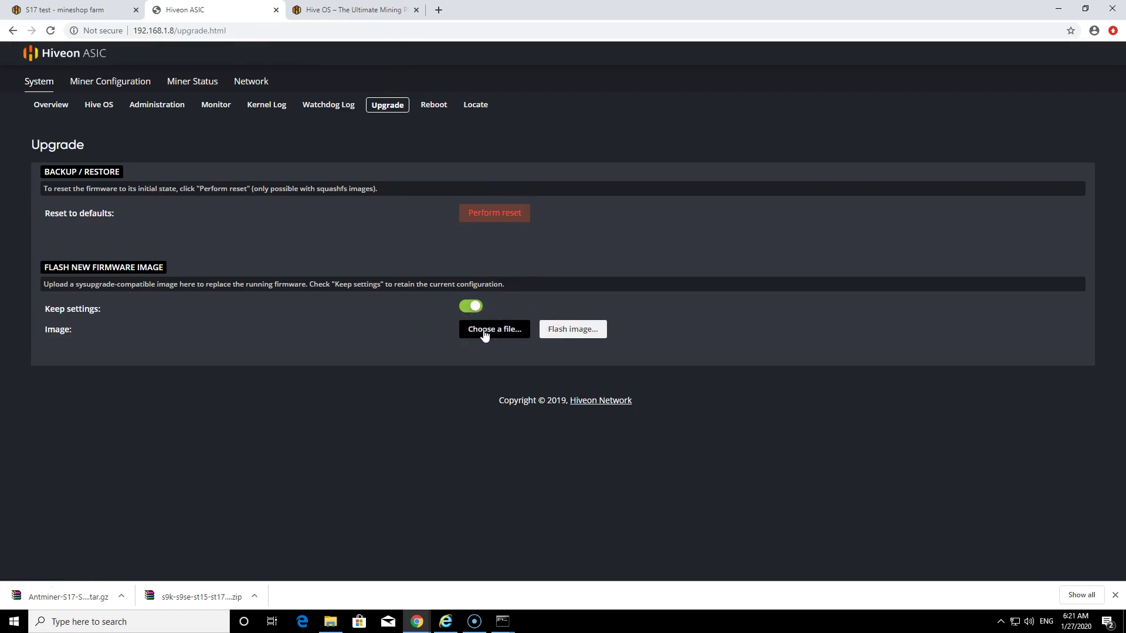
left_click(599, 321)
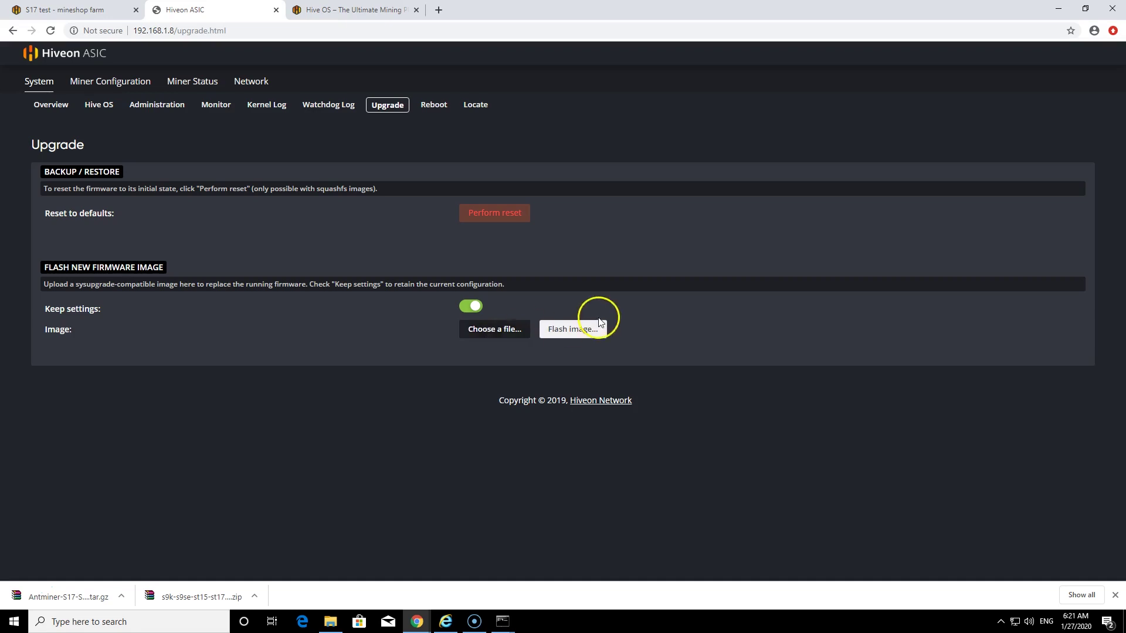
left_click(496, 330)
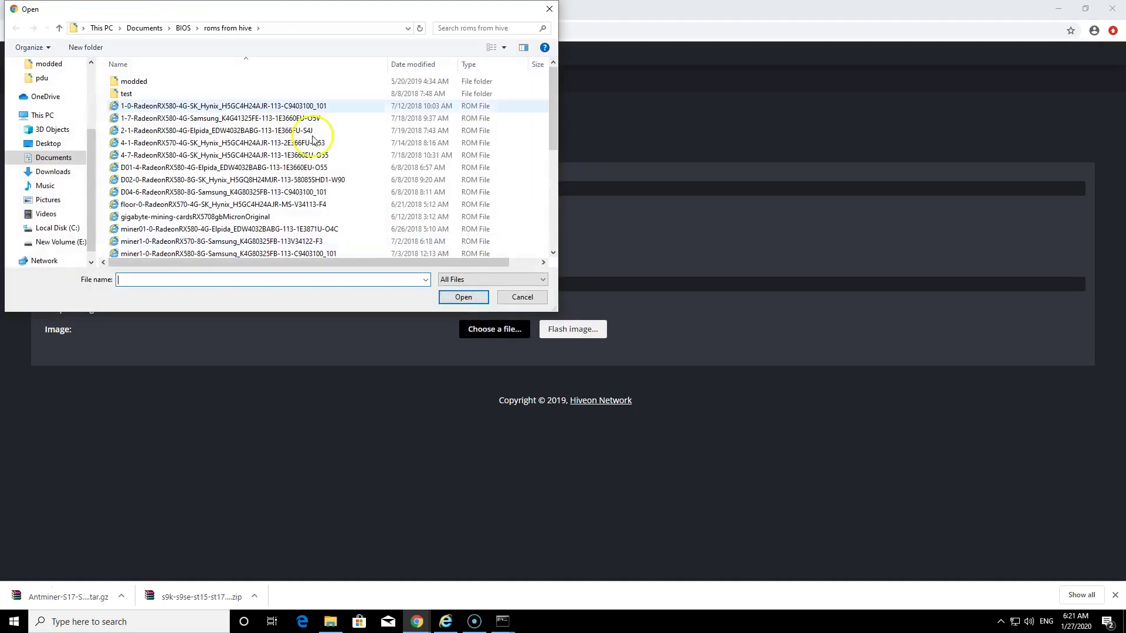
left_click_drag(88, 75, 88, 98)
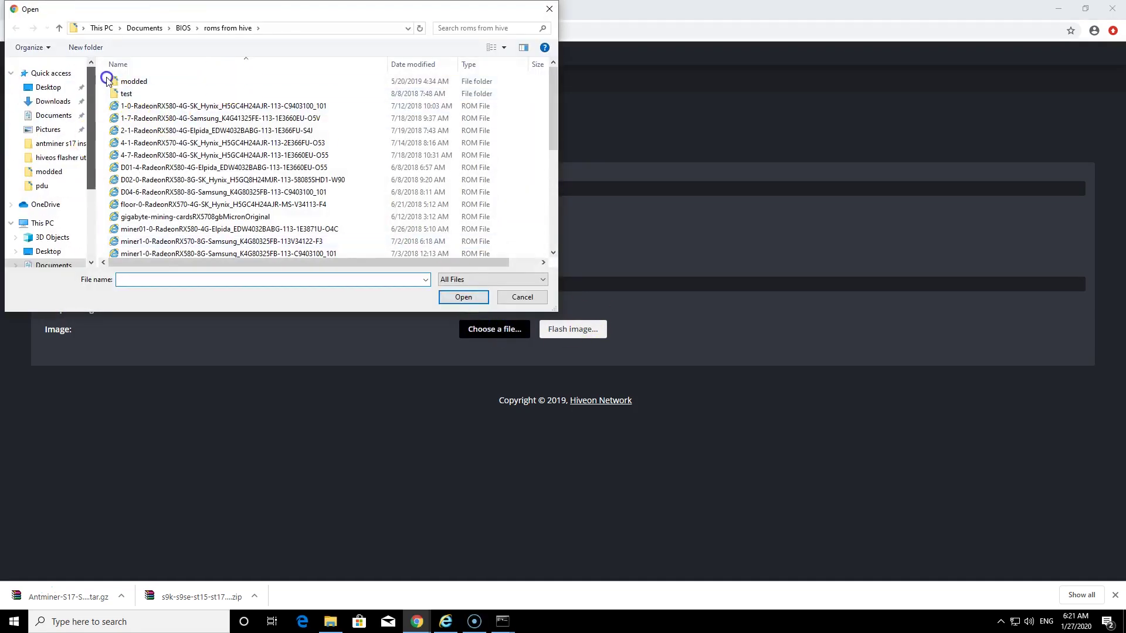
left_click(53, 101)
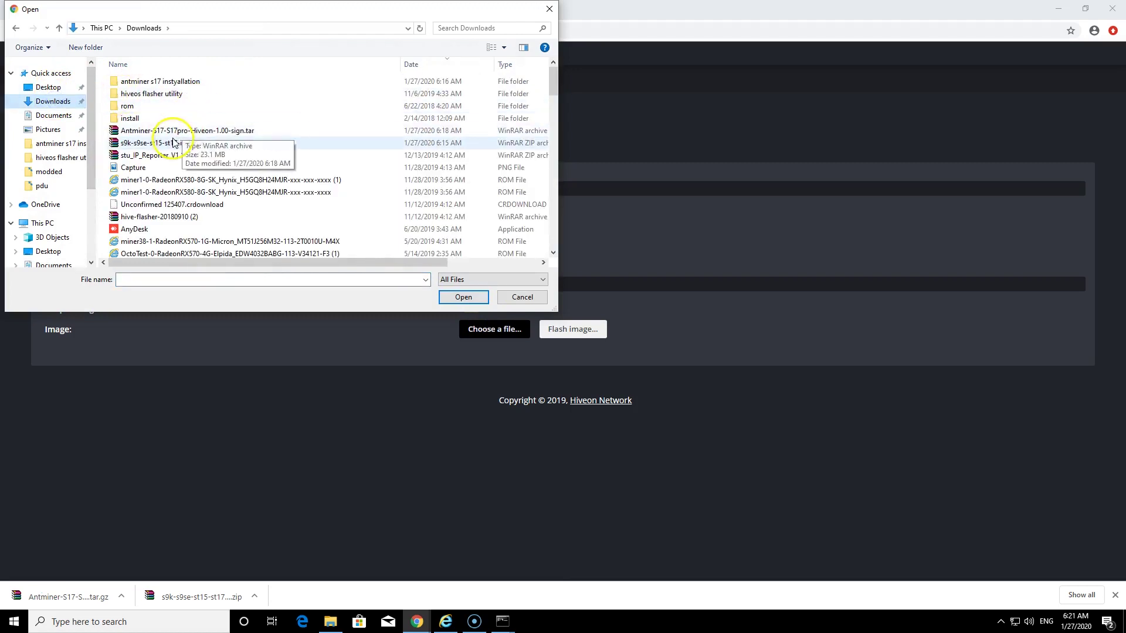
left_click(157, 132)
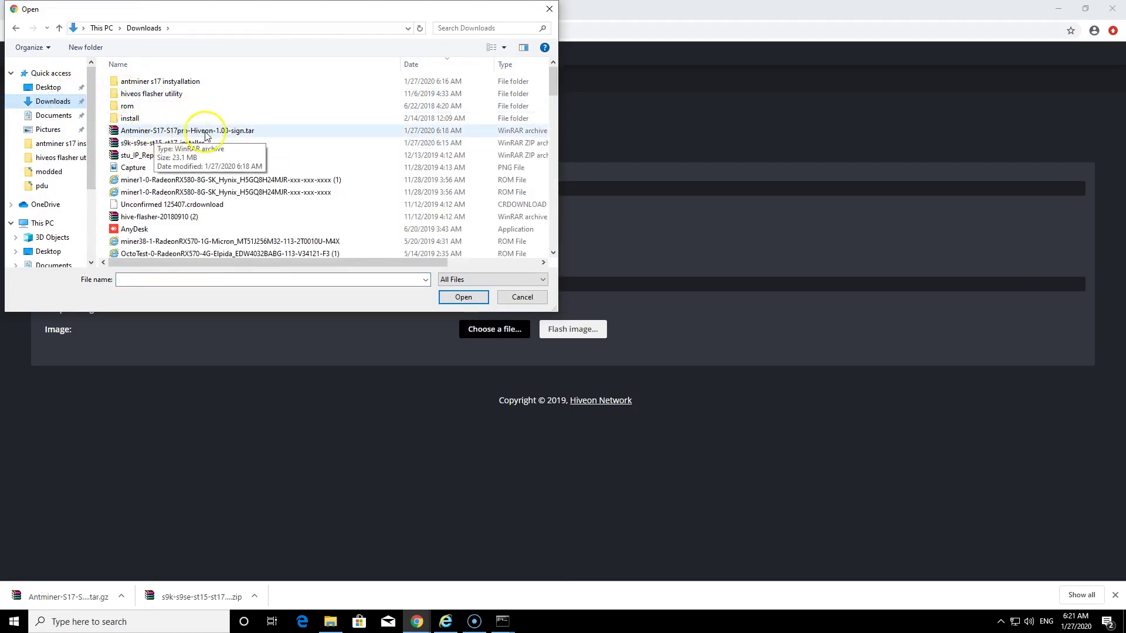
left_click(252, 134)
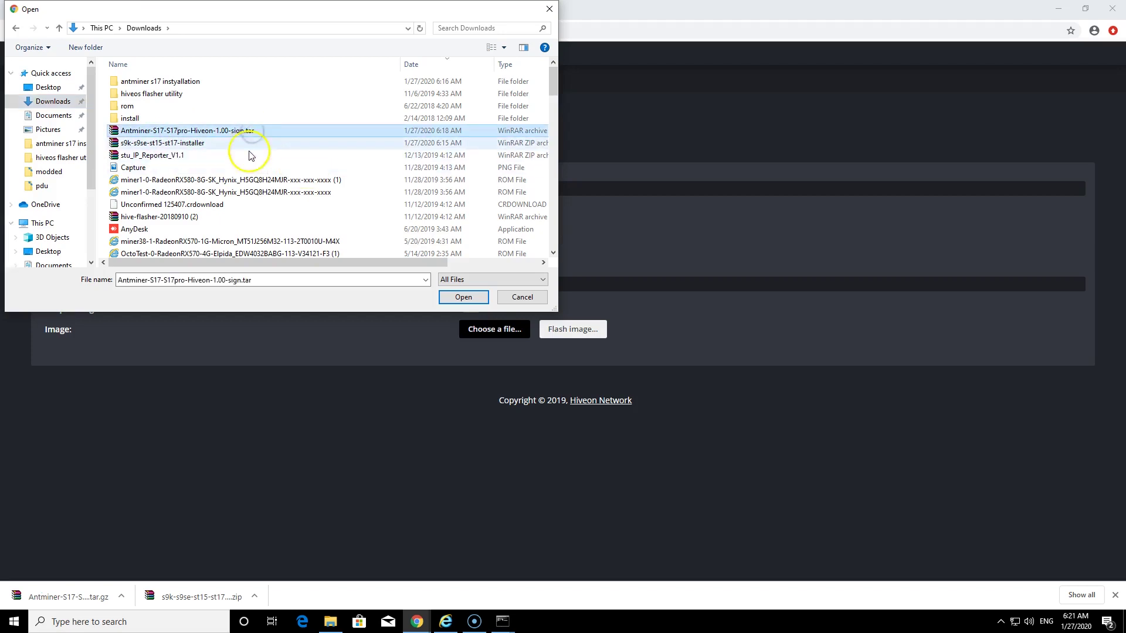
double_click(240, 133)
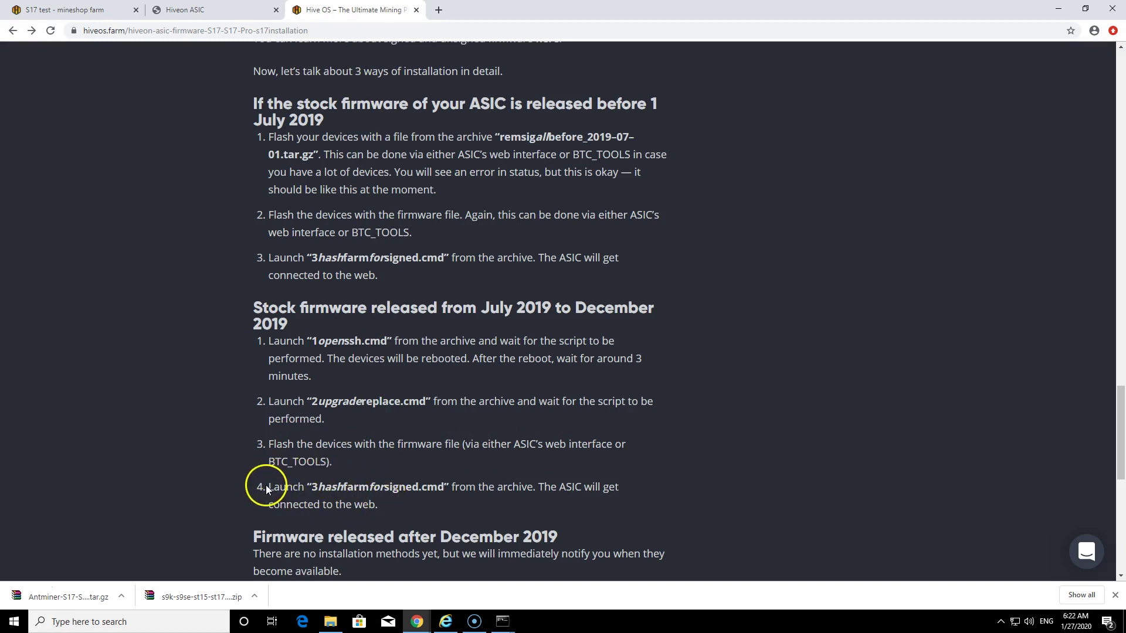
- Run 3_hash_farm_for_signed.cmd from the installation folder, then return to the guide
left_click_drag(273, 486, 445, 508)
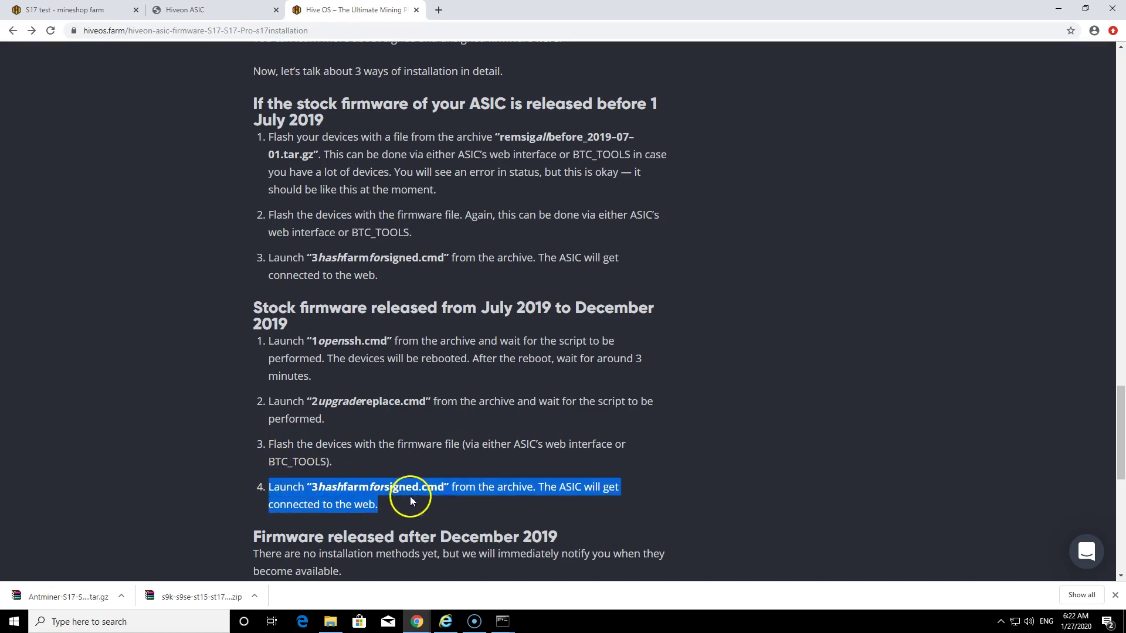
left_click(502, 622)
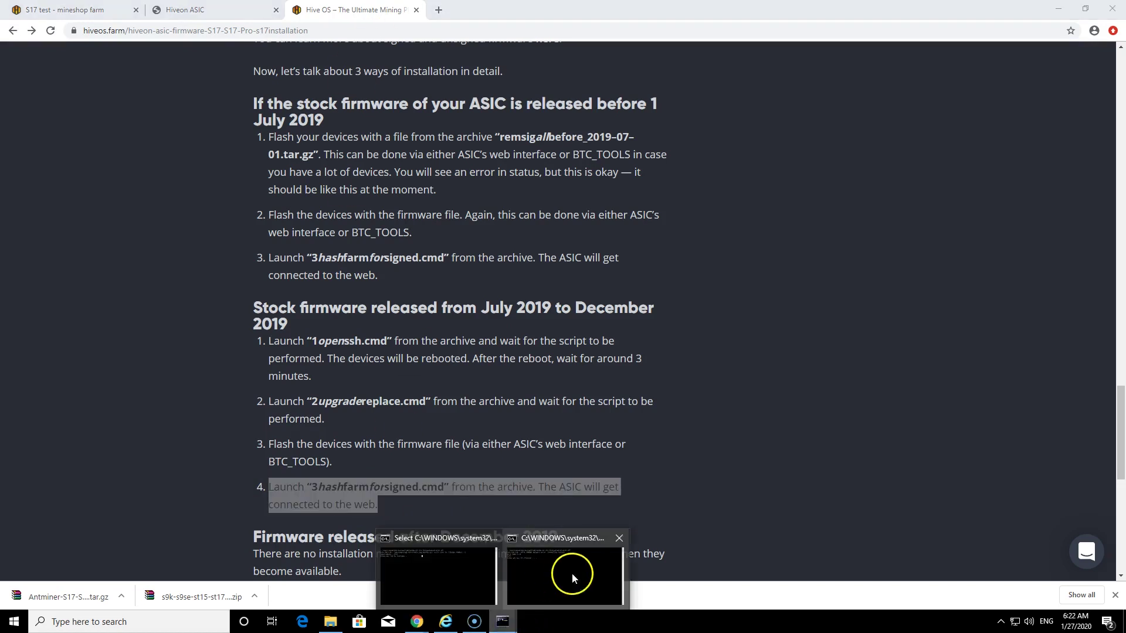
left_click(331, 621)
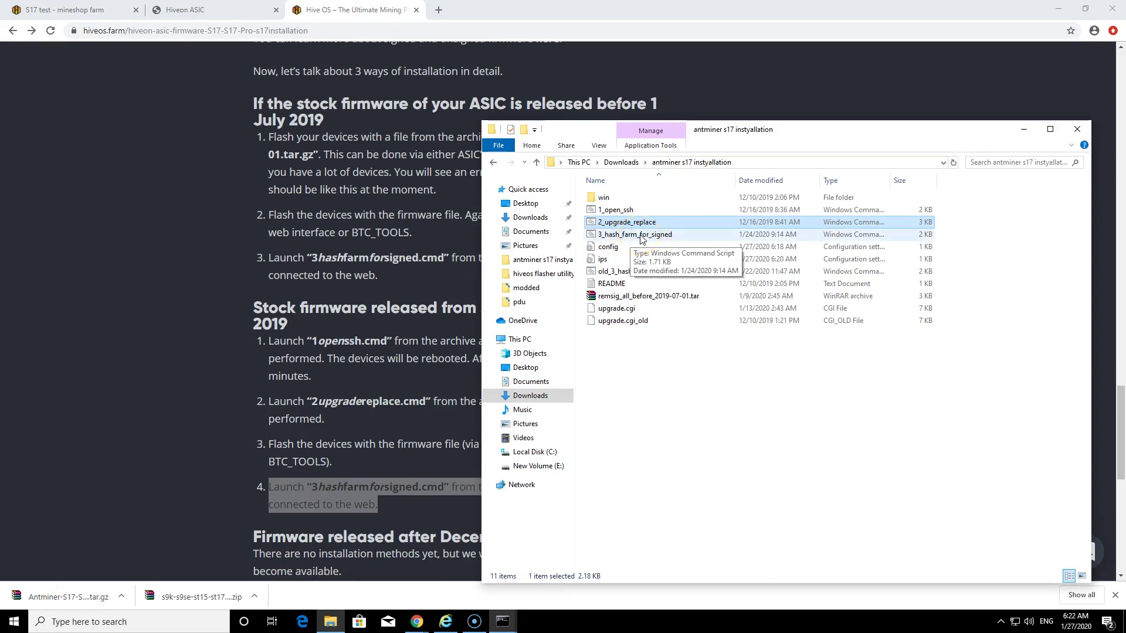
double_click(641, 236)
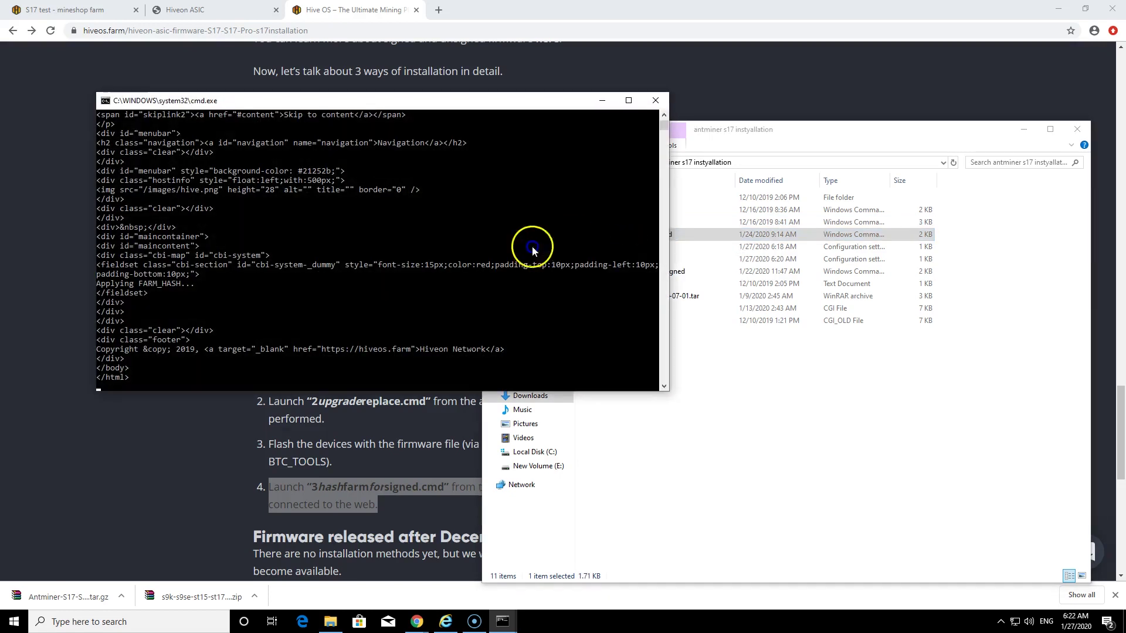
left_click(206, 440)
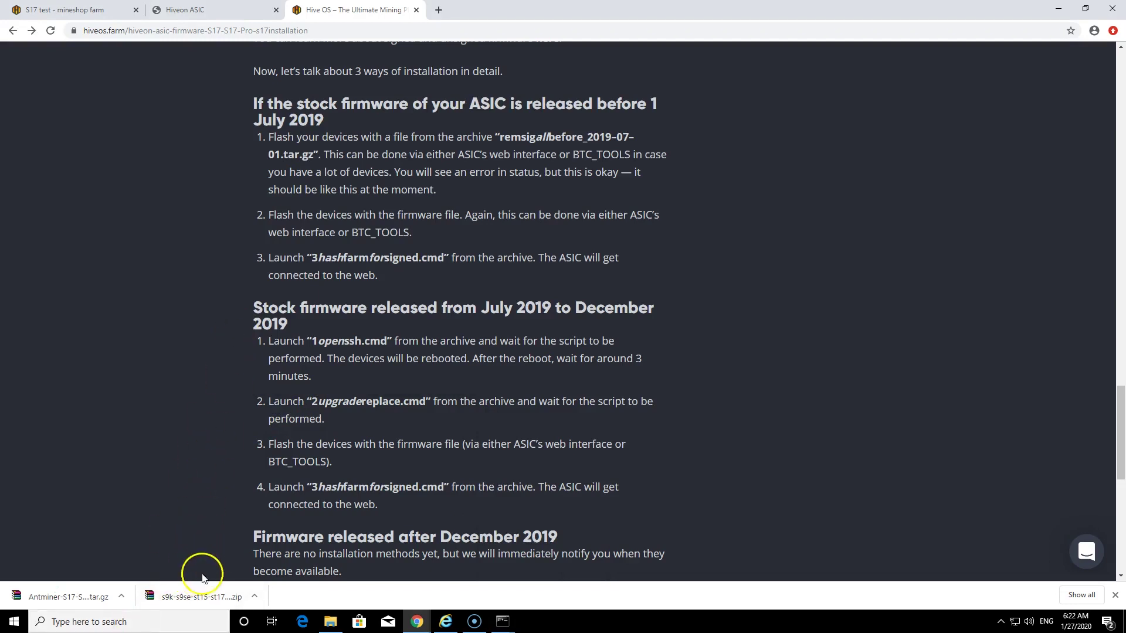
- Launch PuTTY and connect to 192.168.1.8, trusting the miner's host key
left_click(119, 622)
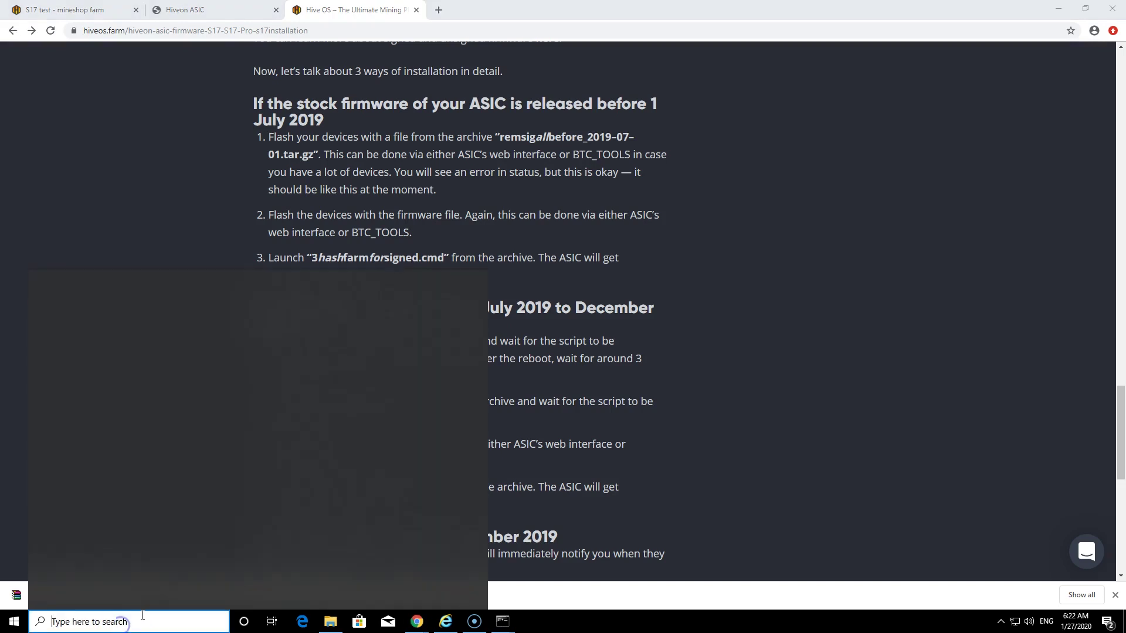
type("p")
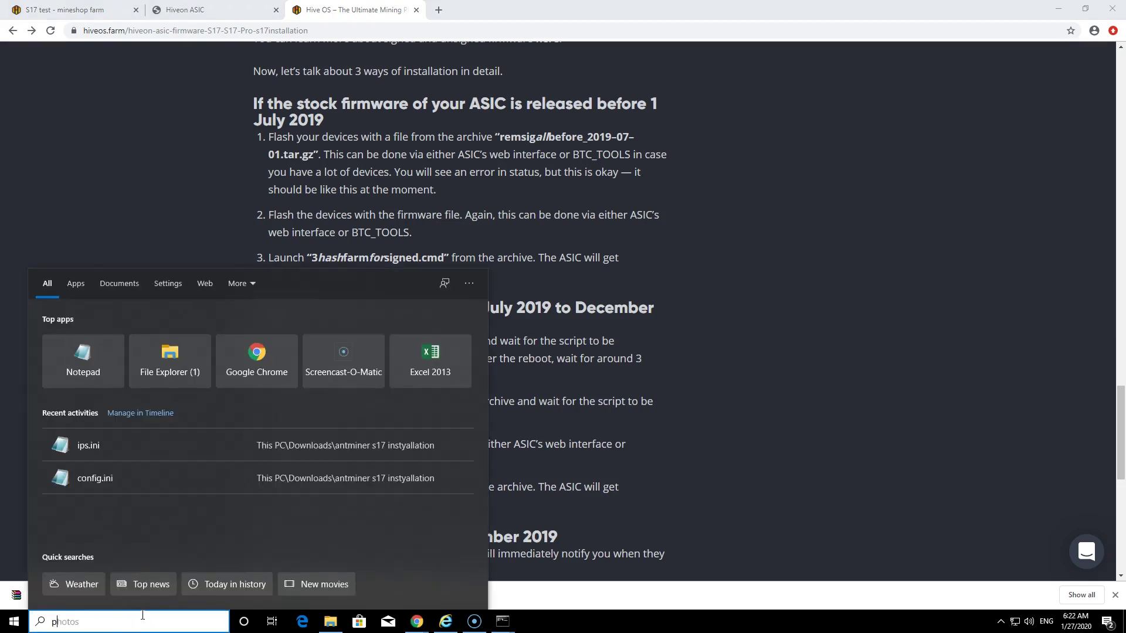
type("utt")
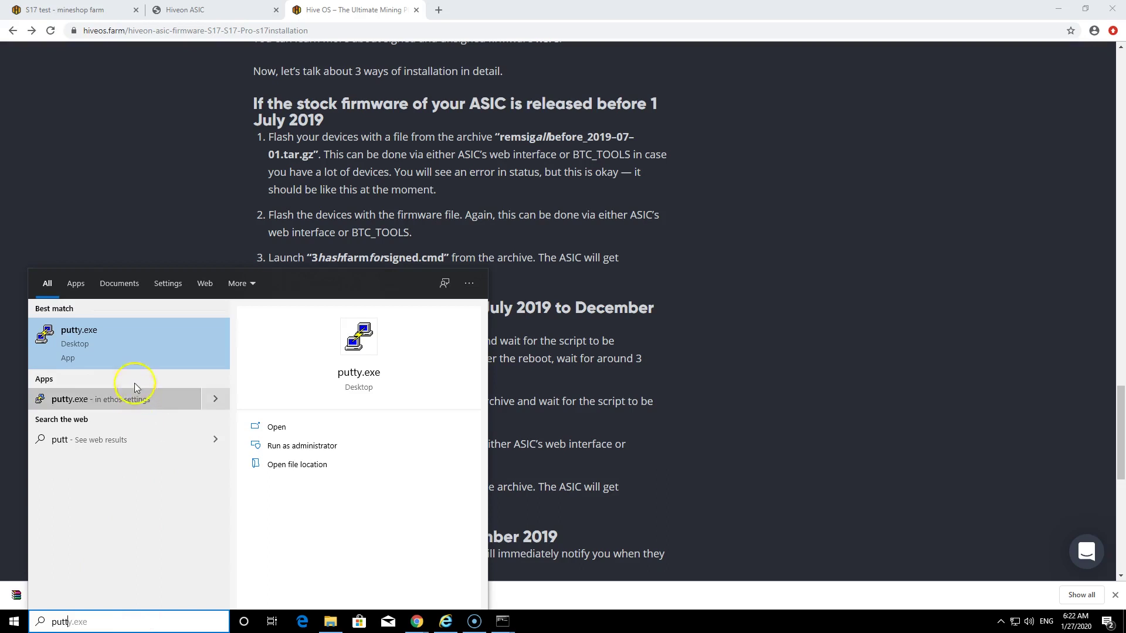
left_click(135, 354)
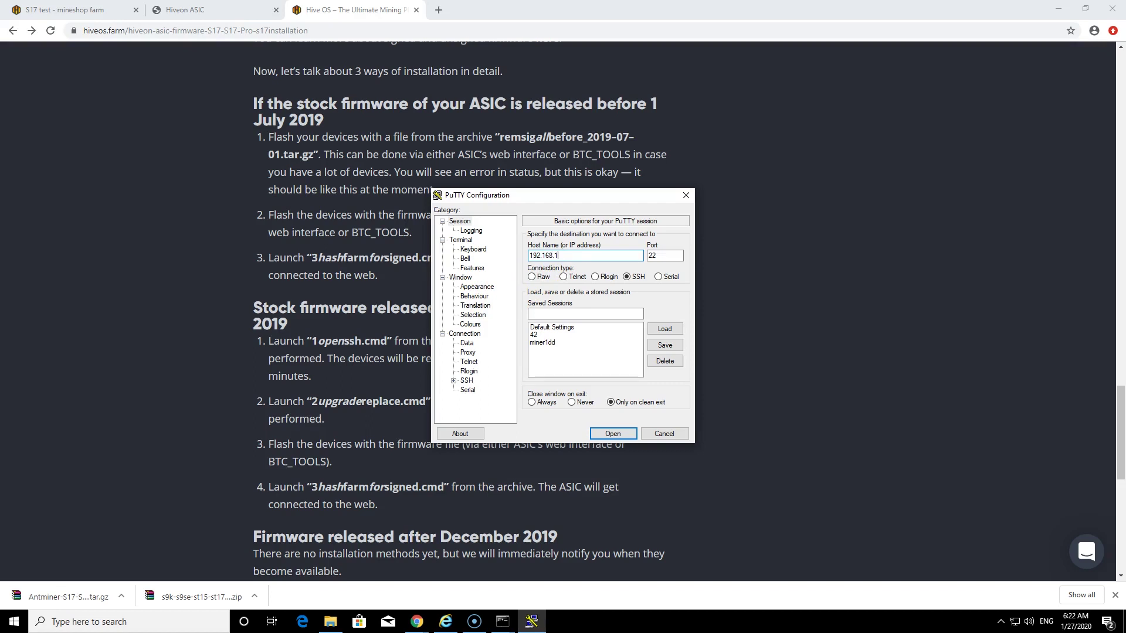
key("Return")
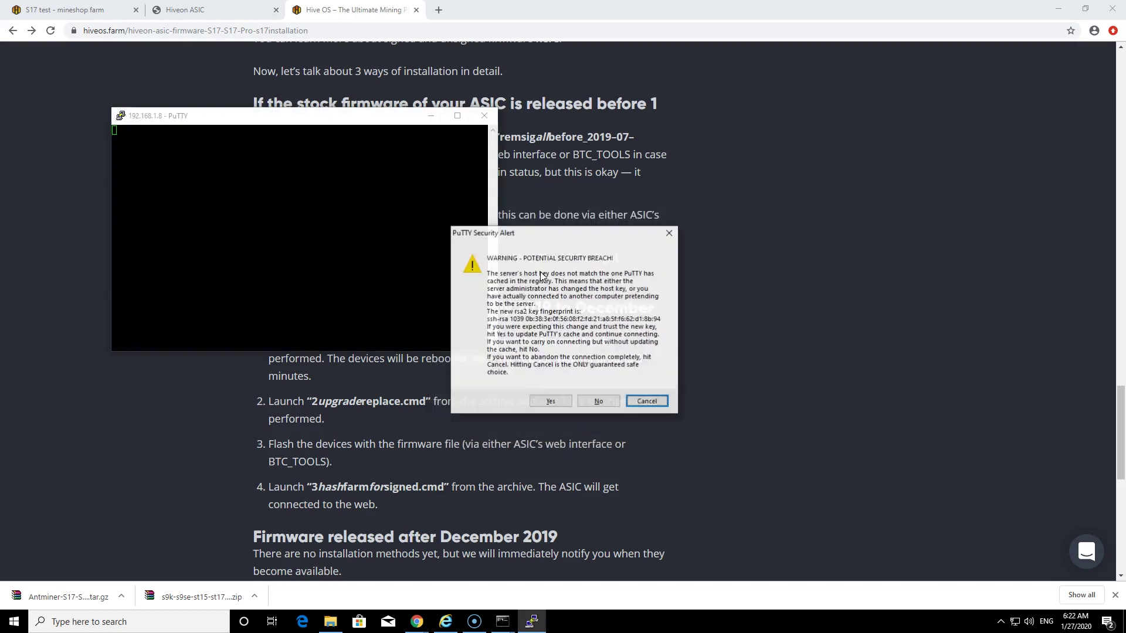
left_click(550, 401)
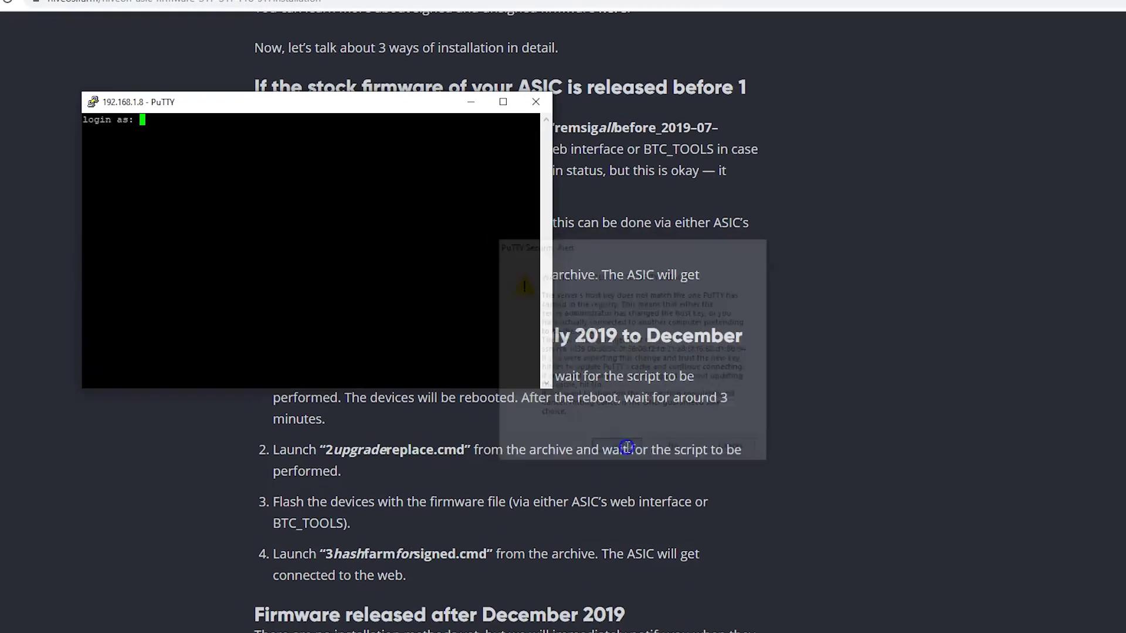
- Log in to the miner as root, postponing the Windows update restart
type("r")
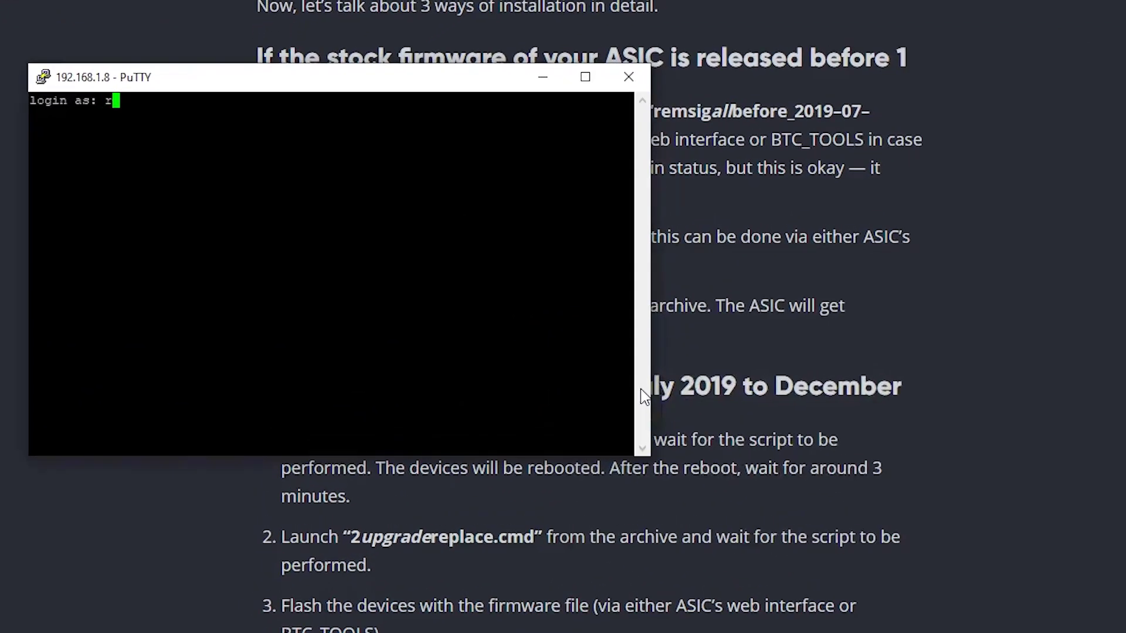
type("oot")
key("Return")
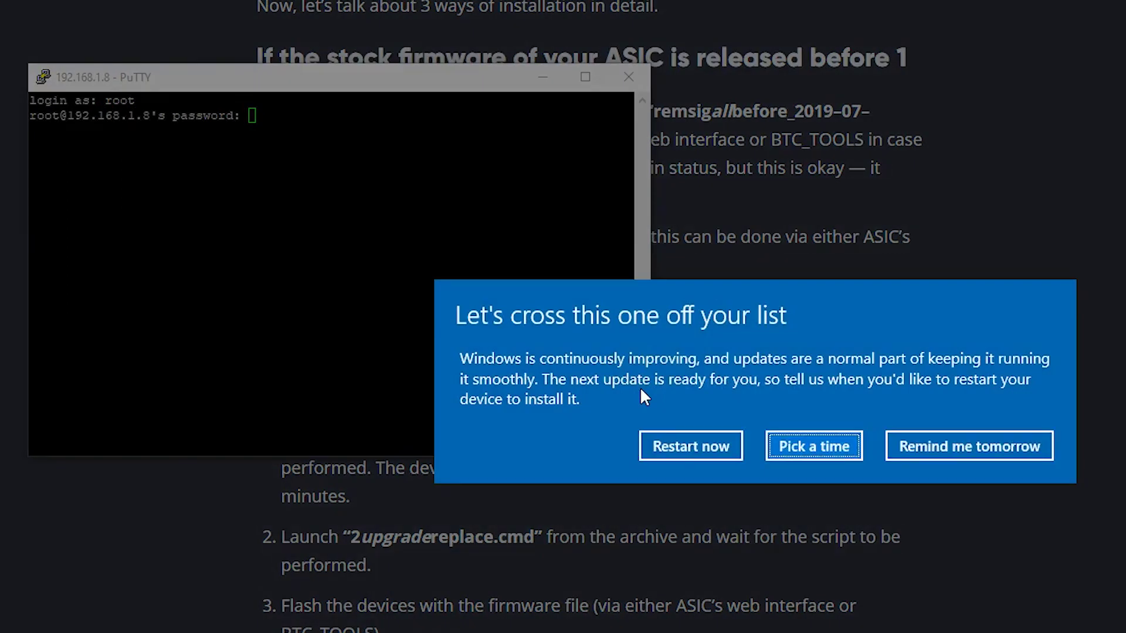
left_click(977, 445)
left_click(421, 262)
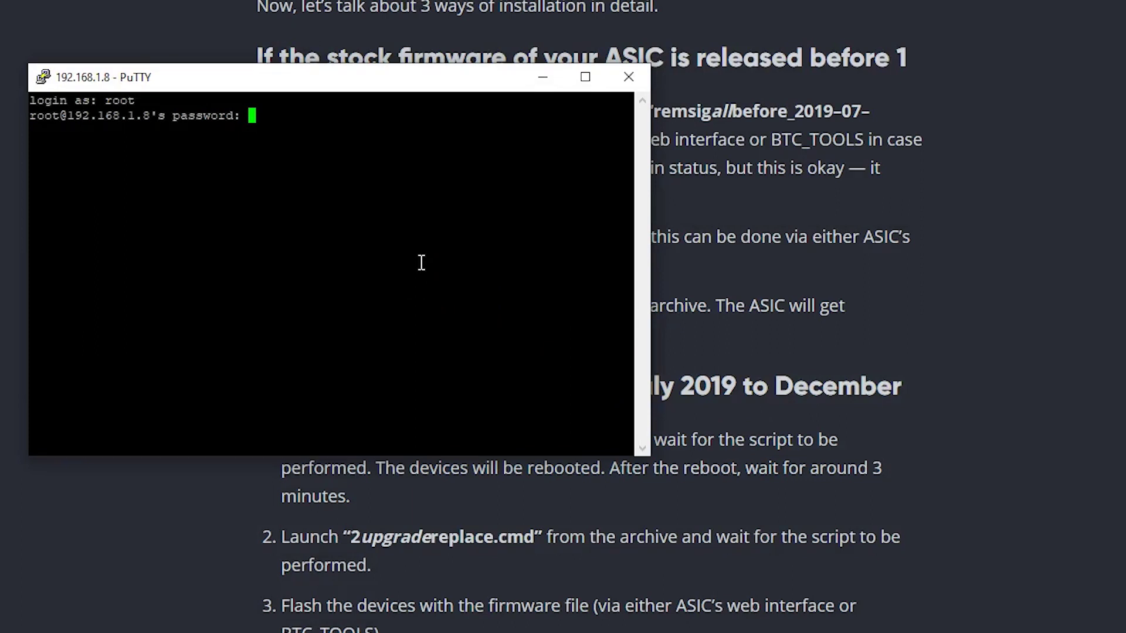
key("Return")
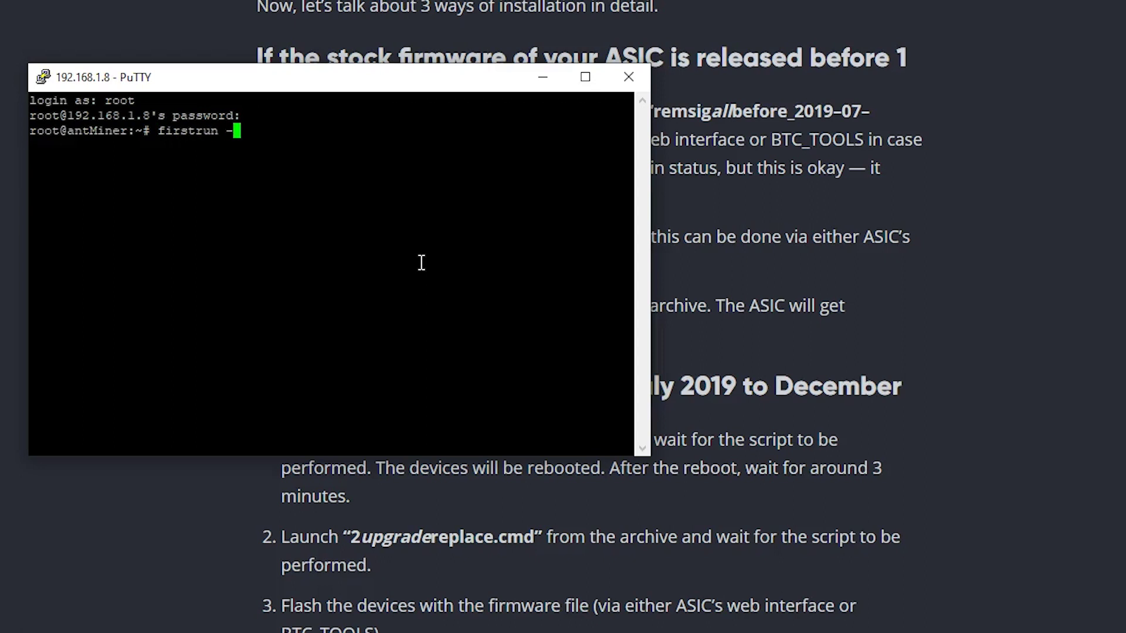
- Run firstrun -f and accept the default Hive server URL
key("Return")
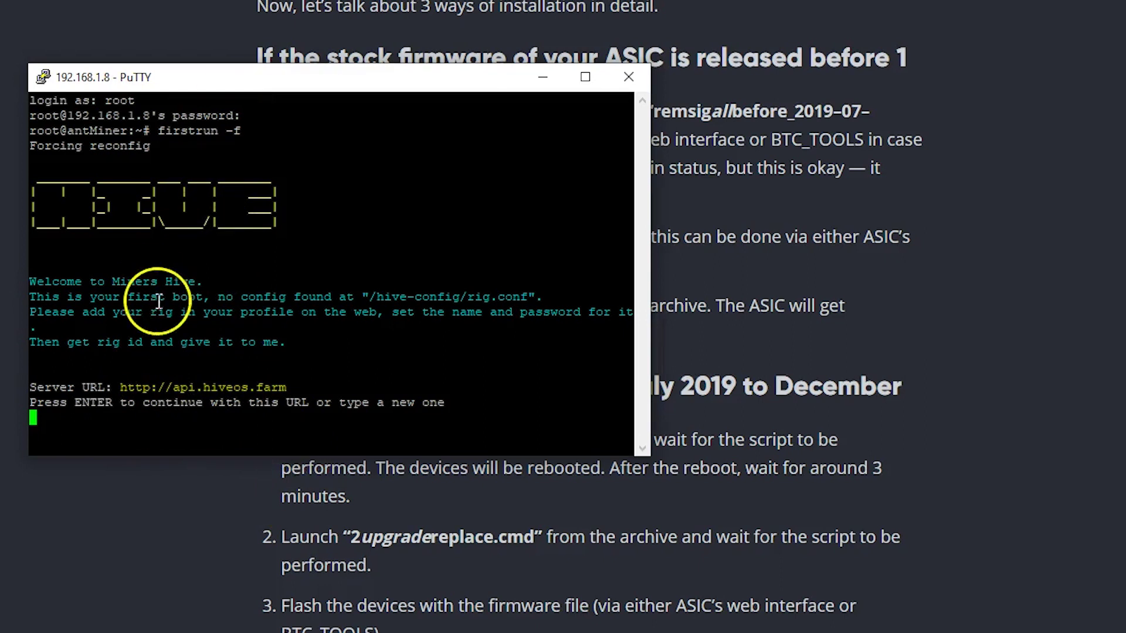
key("Return")
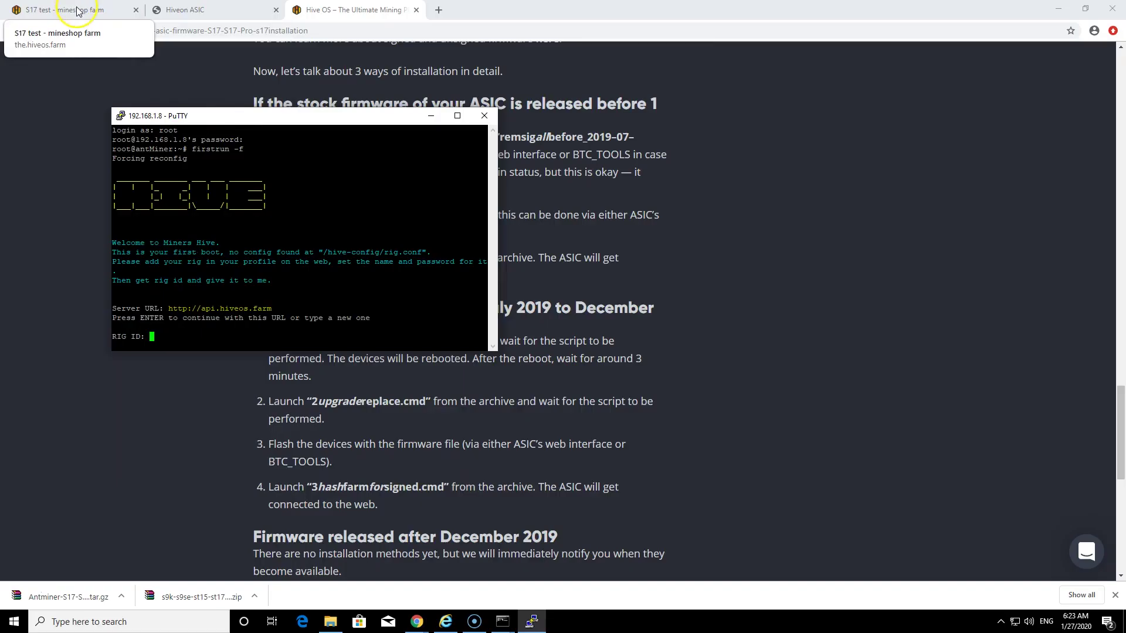
left_click(76, 10)
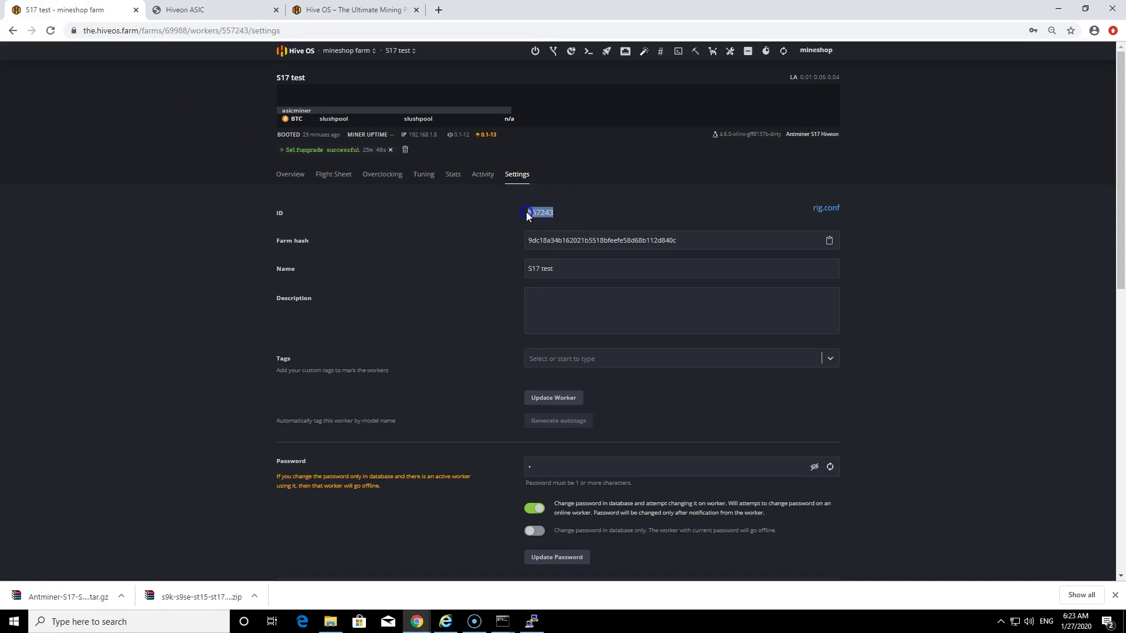
- Move between the worker settings, PuTTY terminal, installation article and Hiveon ASIC upgrade page
left_click(325, 11)
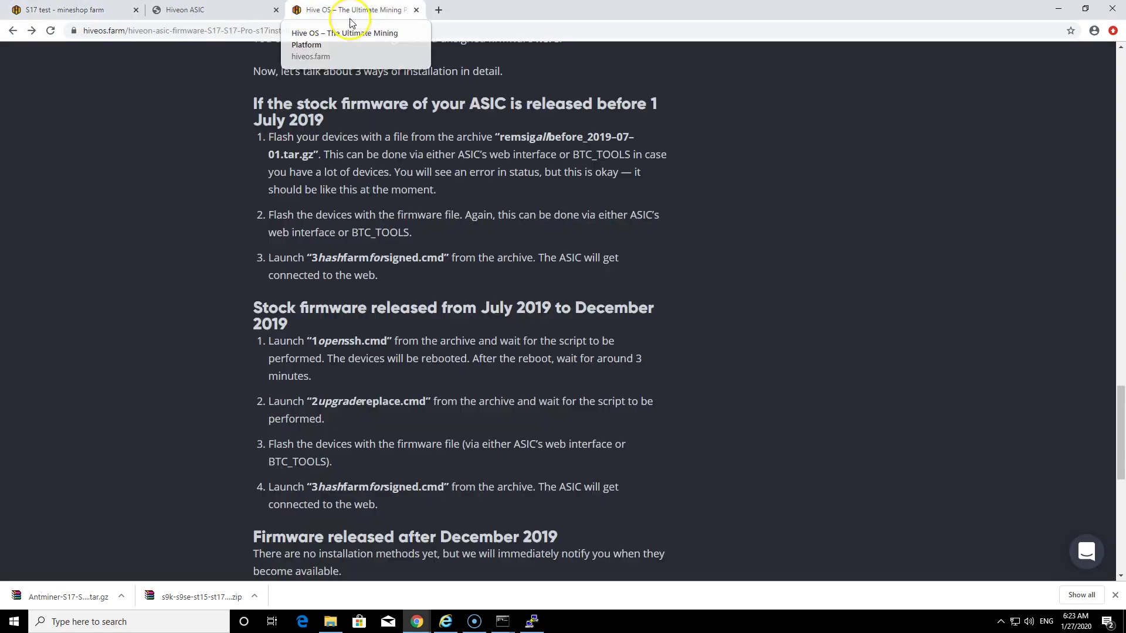
left_click(530, 621)
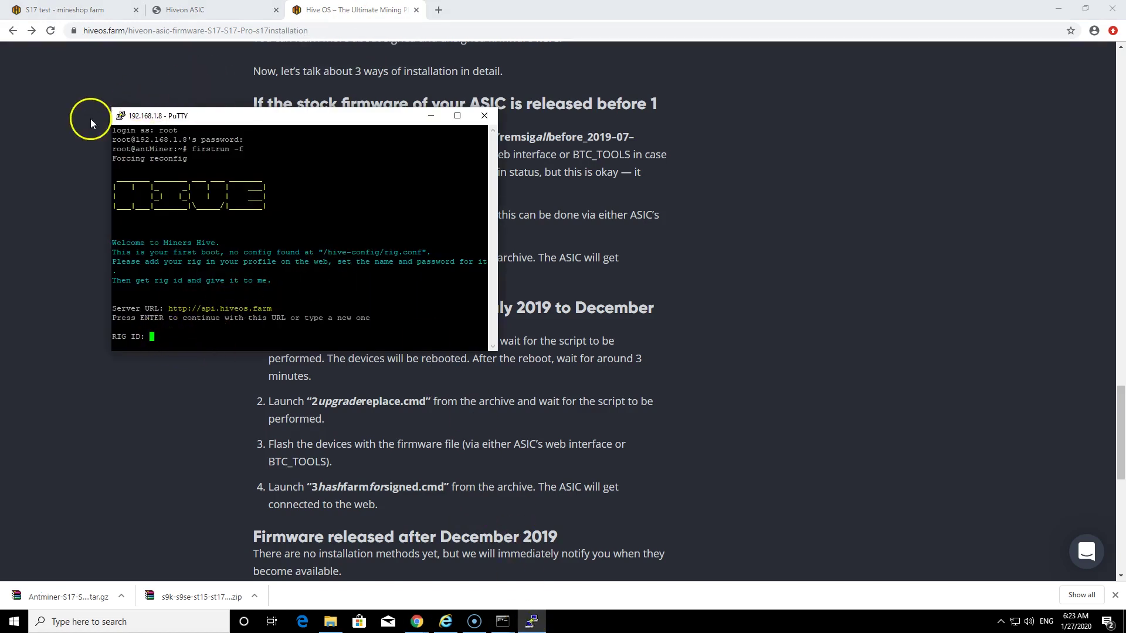
left_click(88, 10)
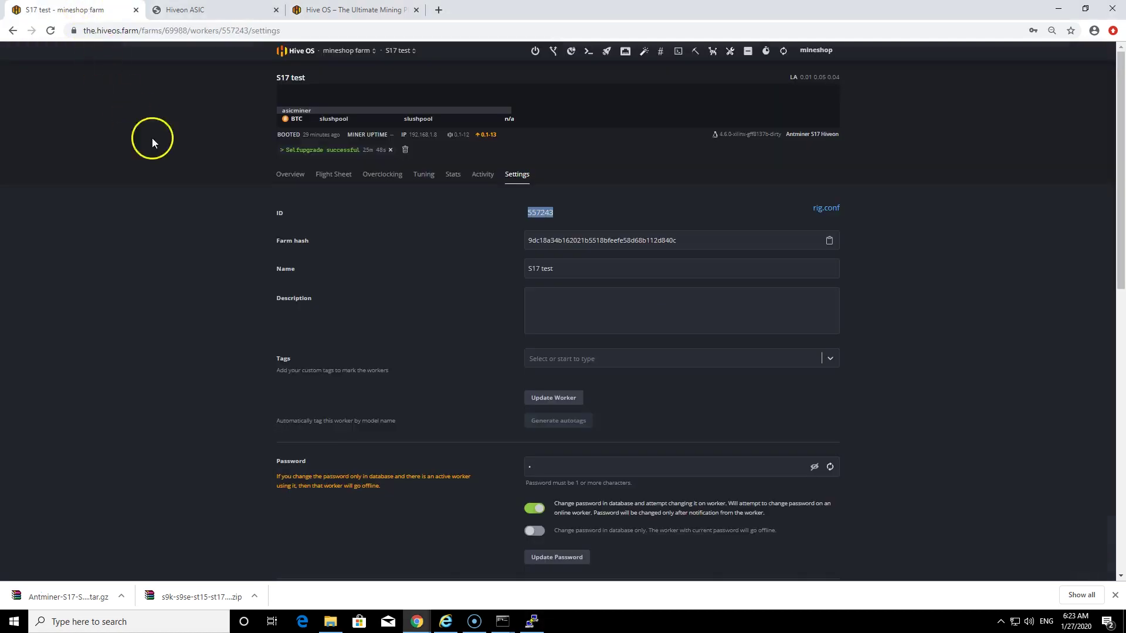
left_click(194, 10)
left_click(364, 29)
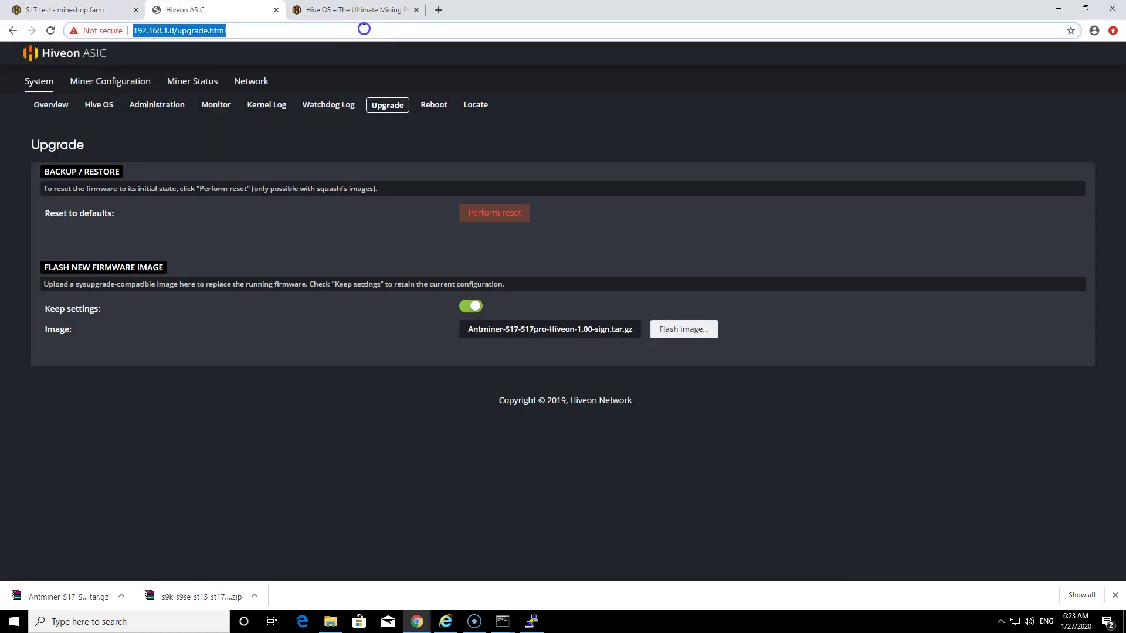
left_click(362, 12)
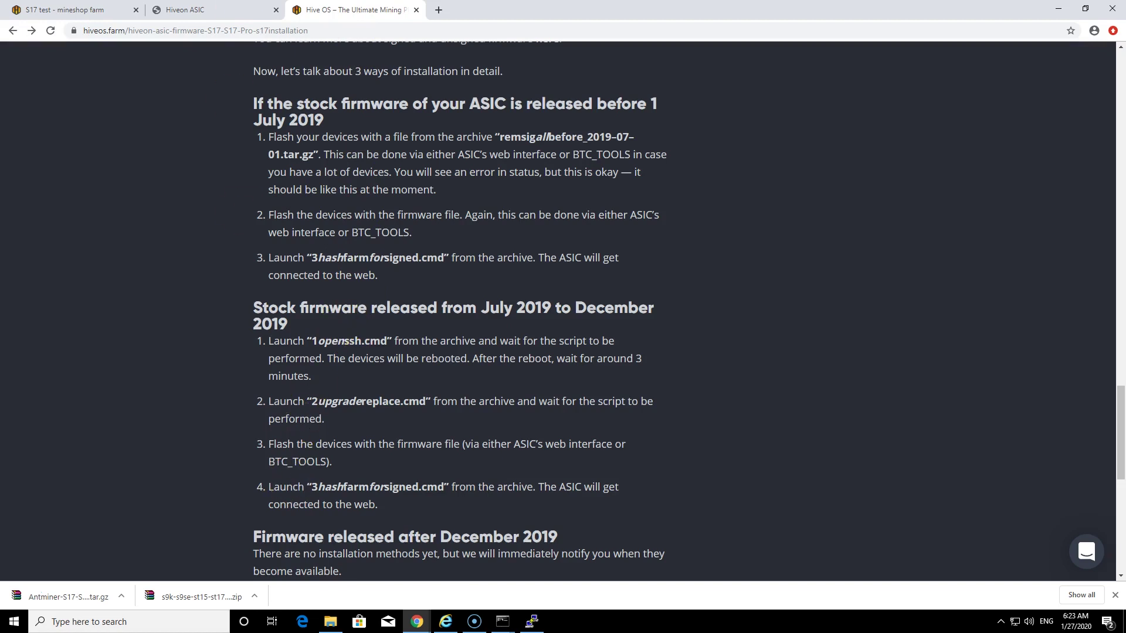
left_click(66, 10)
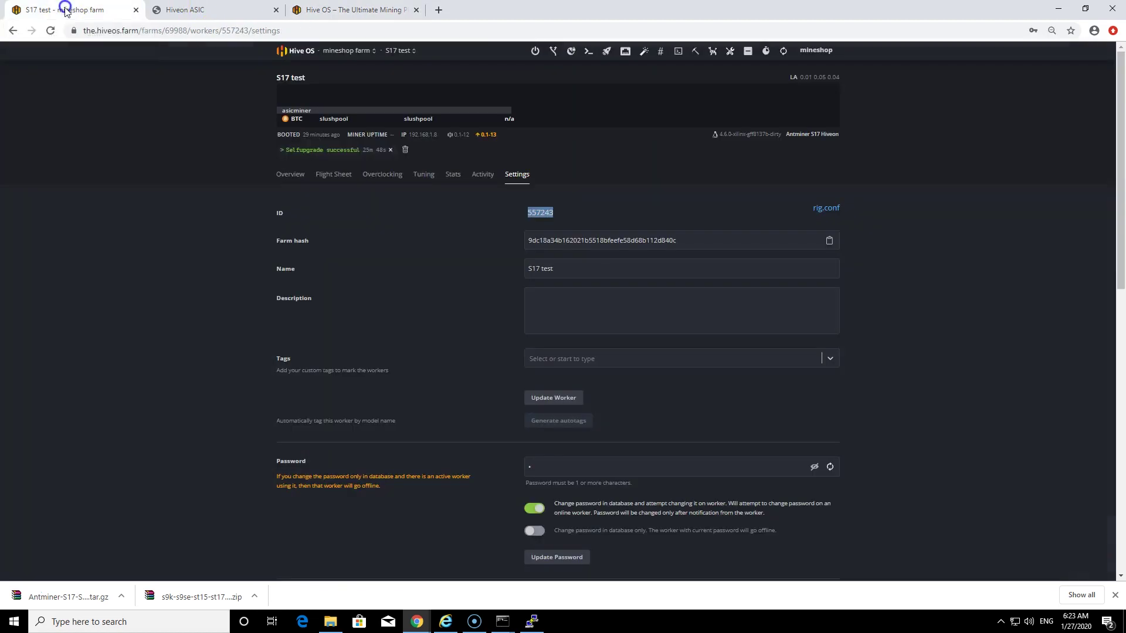
left_click(199, 10)
left_click(357, 9)
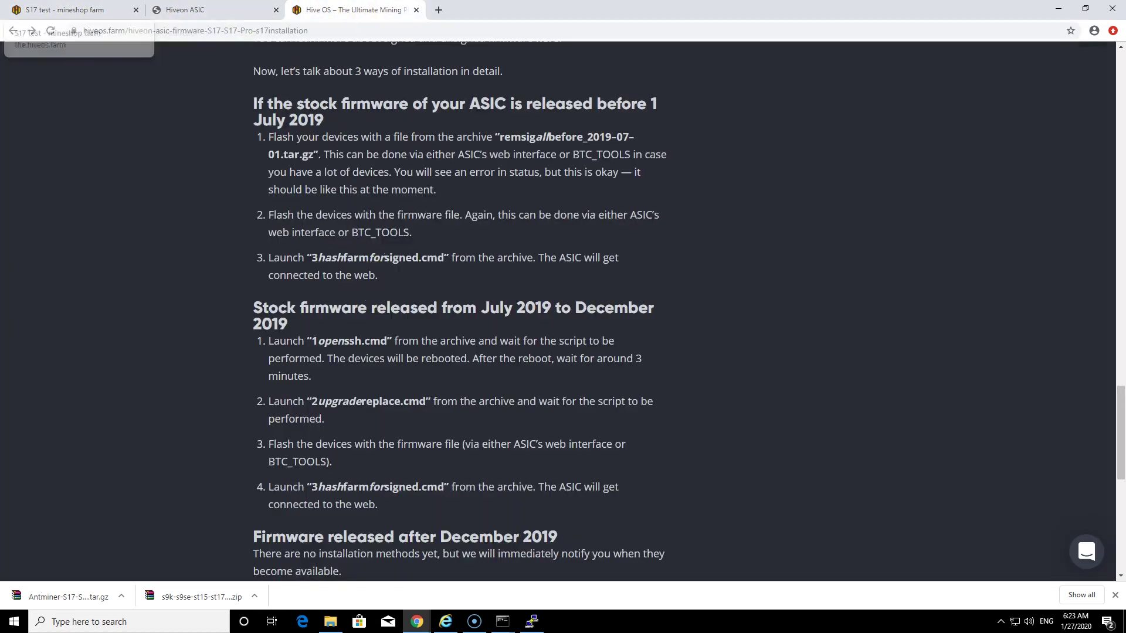
left_click(49, 11)
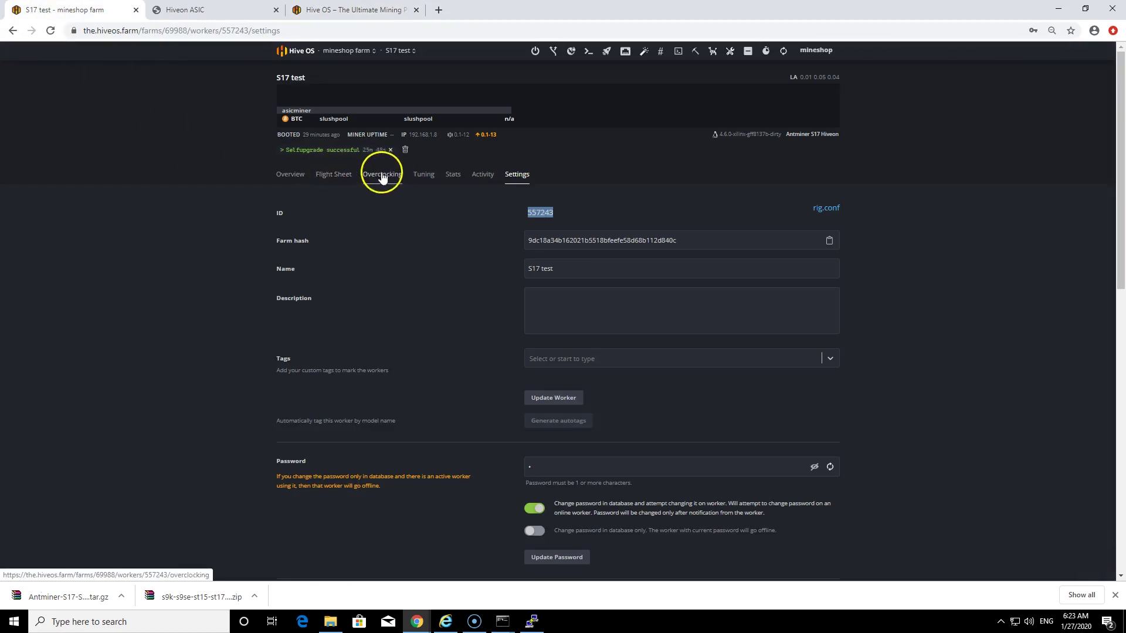
- Open the worker's Overclocking settings and show the overclock profiles list
left_click(332, 175)
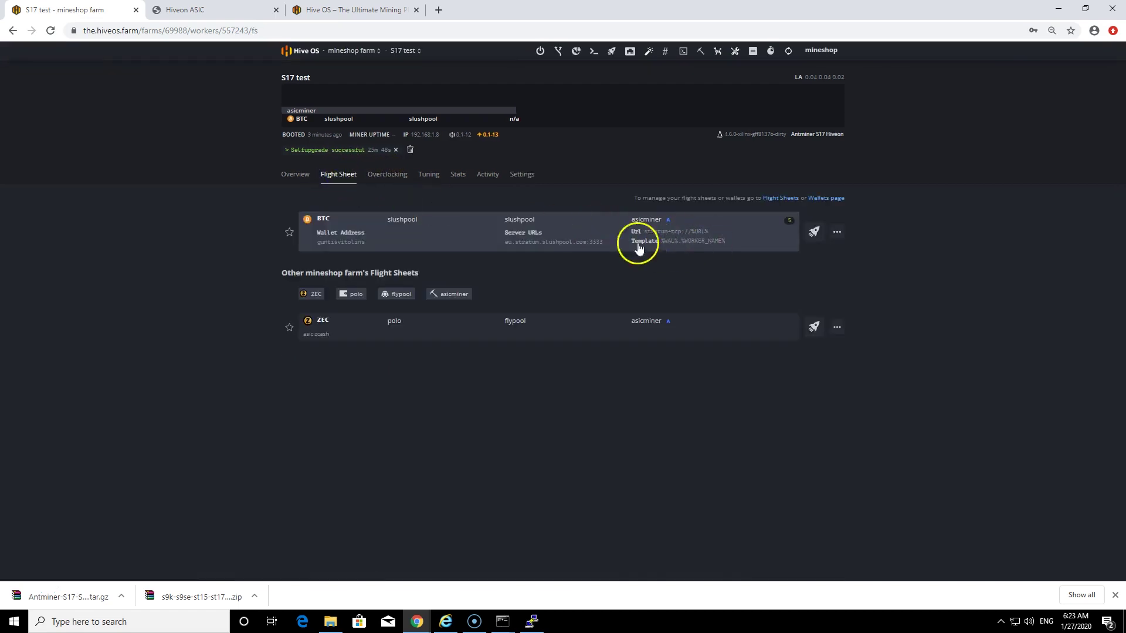
left_click(379, 179)
left_click(490, 239)
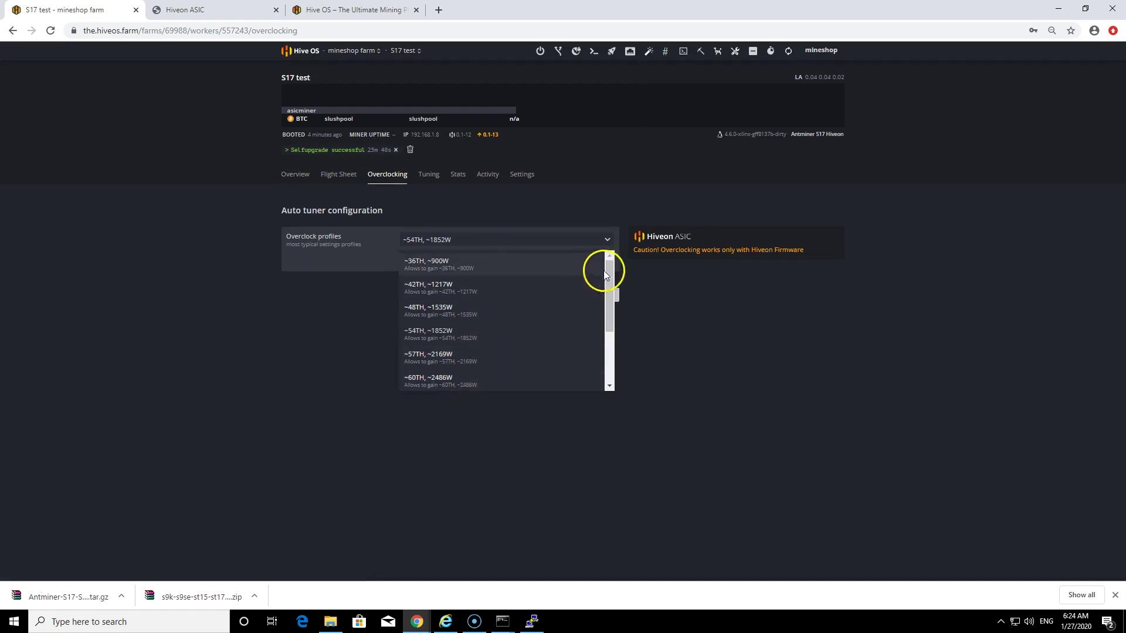
mouse_move(610, 297)
left_mouse_down()
mouse_move(606, 361)
mouse_move(606, 297)
left_mouse_up()
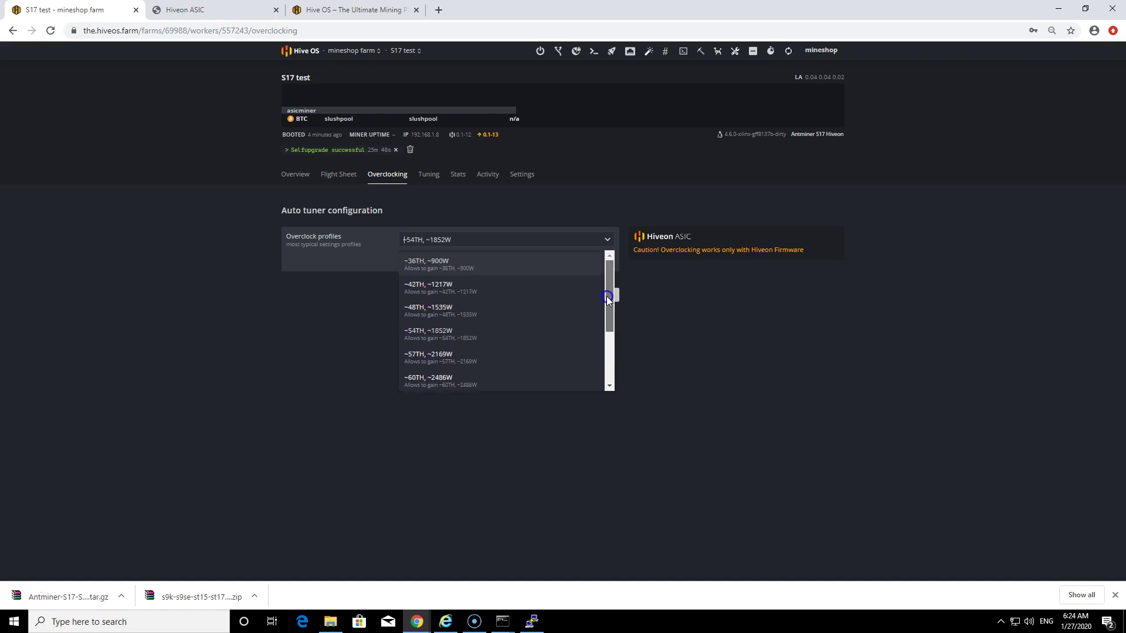
- In the Hiveon ASIC interface, view the ASIC autotune profiles under Miner Configuration
left_click(191, 9)
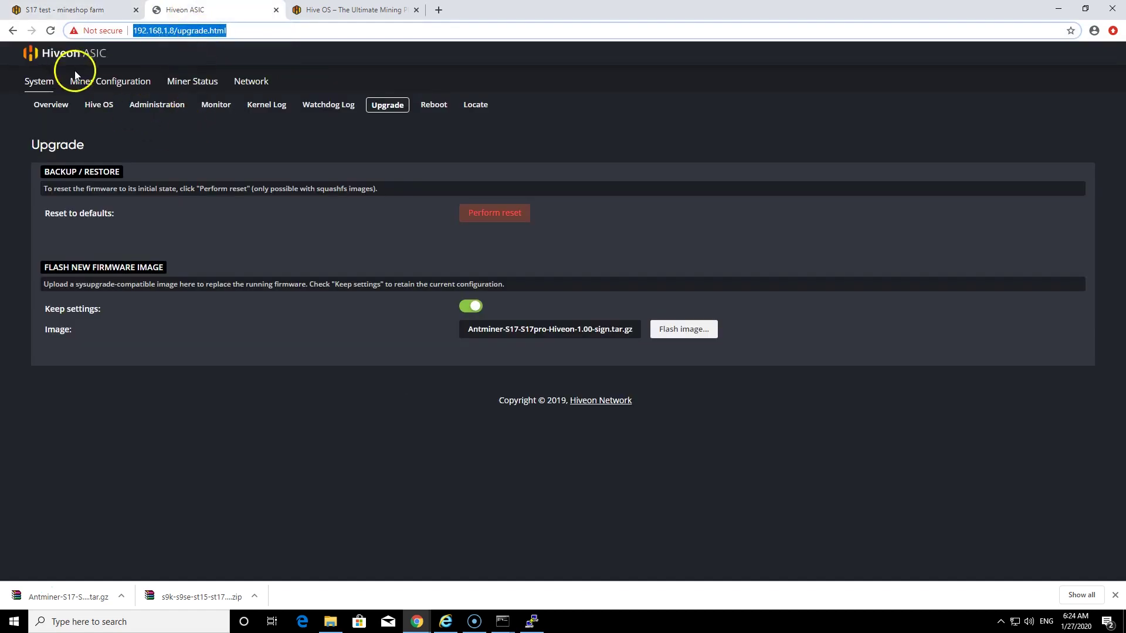
left_click(126, 81)
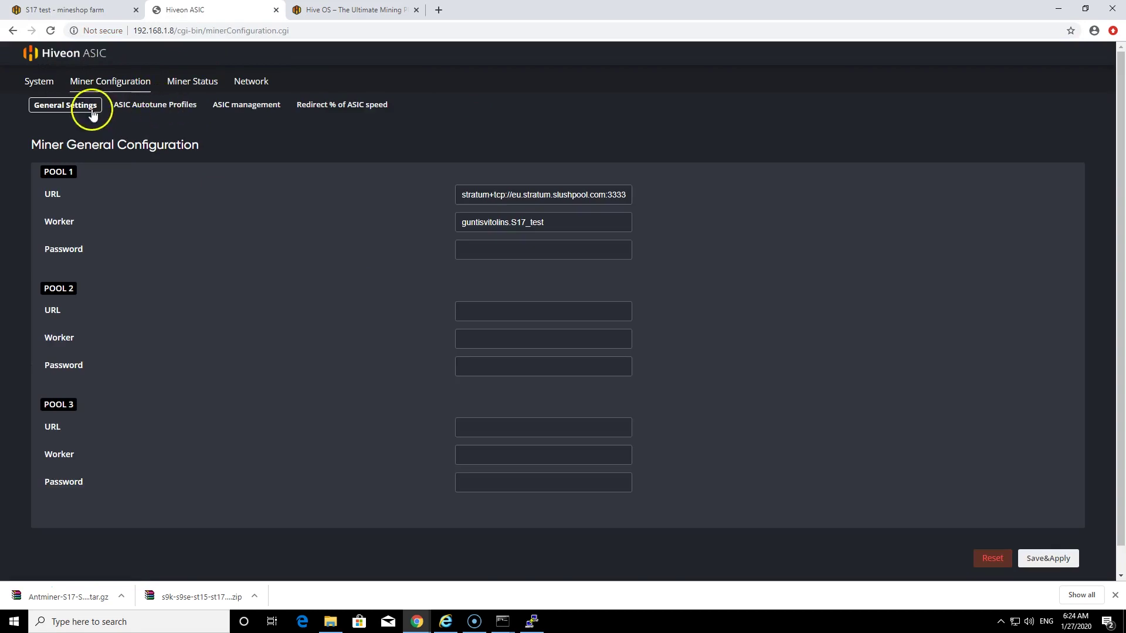
left_click(146, 105)
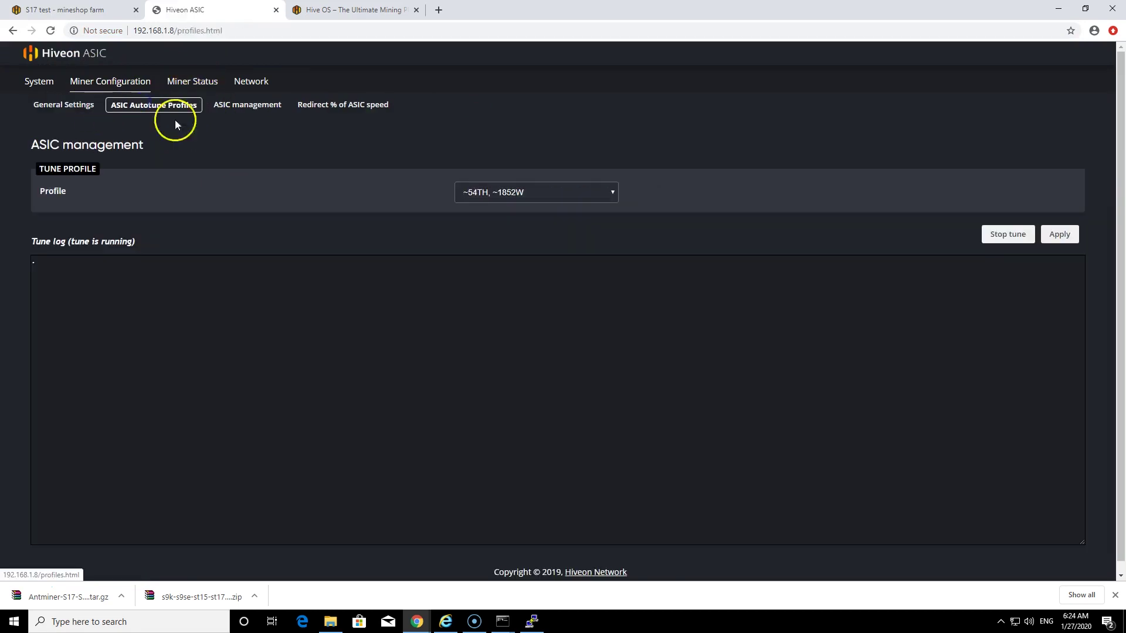
left_click(564, 199)
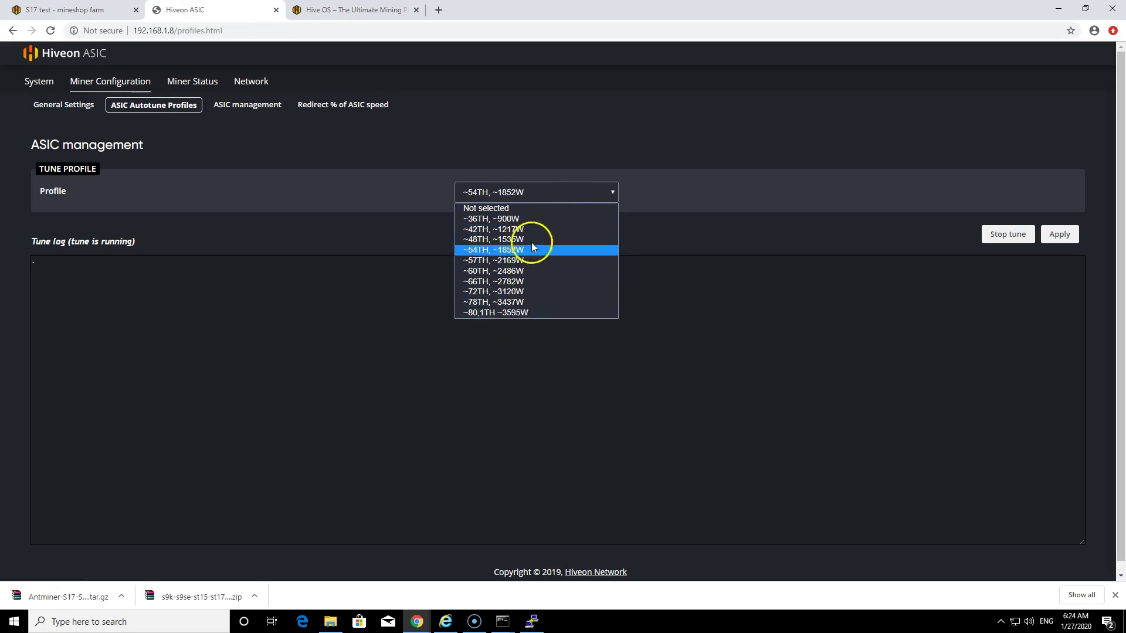
- On ASIC management, inspect the 17.50V voltage and 550 frequency options without changing them
left_click(237, 108)
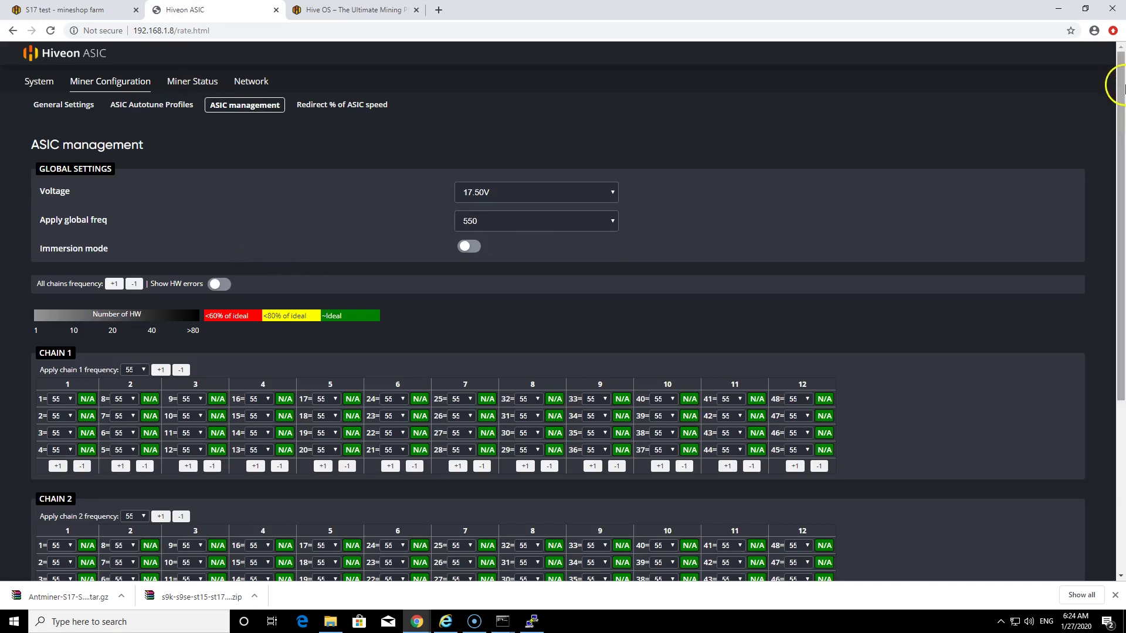
scroll(1121, 109, "down", 5)
scroll(1060, 271, "up", 4)
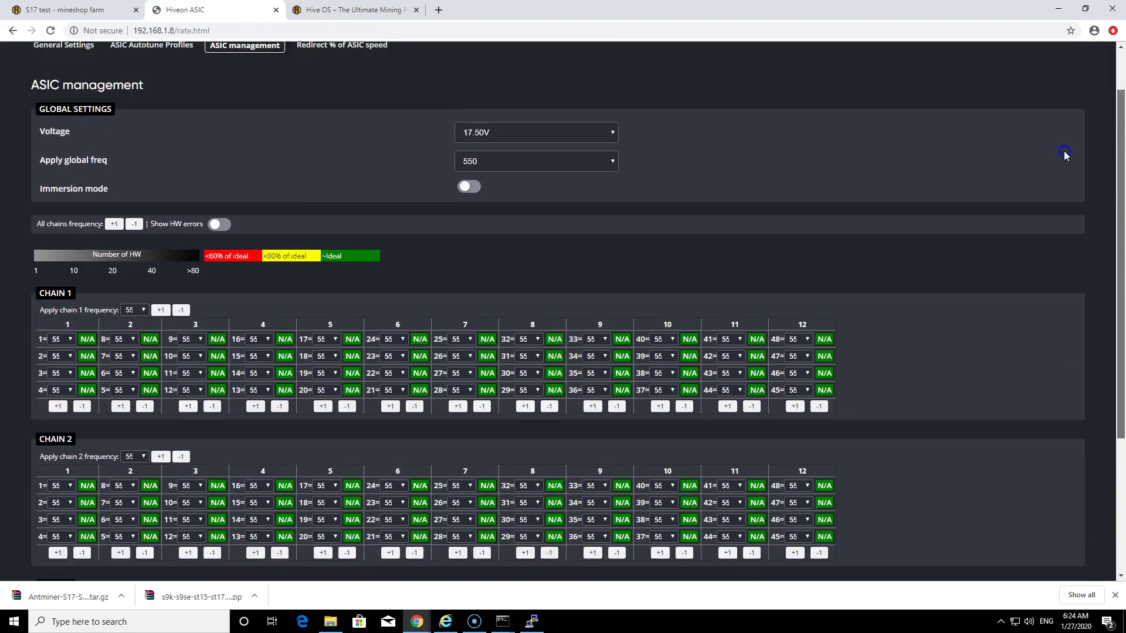
left_click(556, 166)
left_click(556, 168)
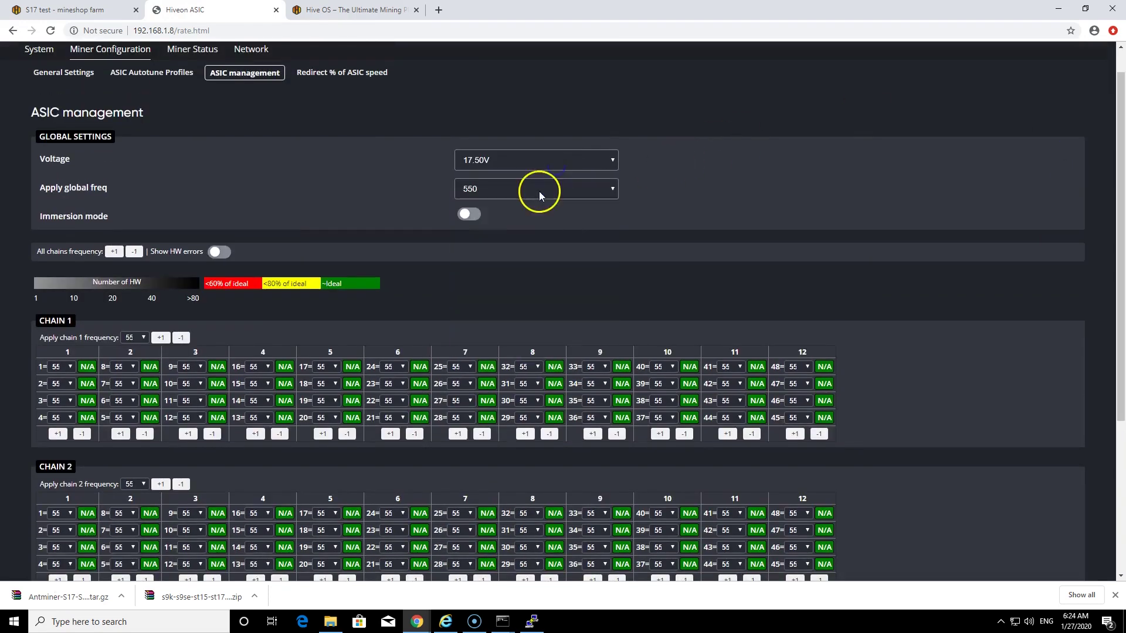
left_click(561, 196)
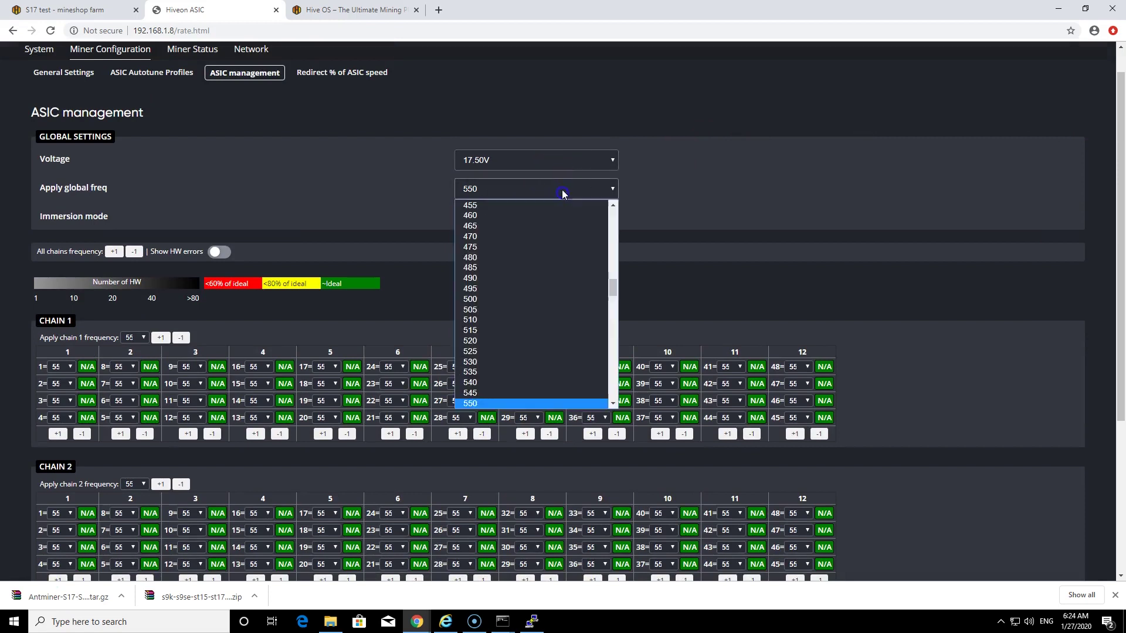
left_click(566, 166)
left_click(680, 159)
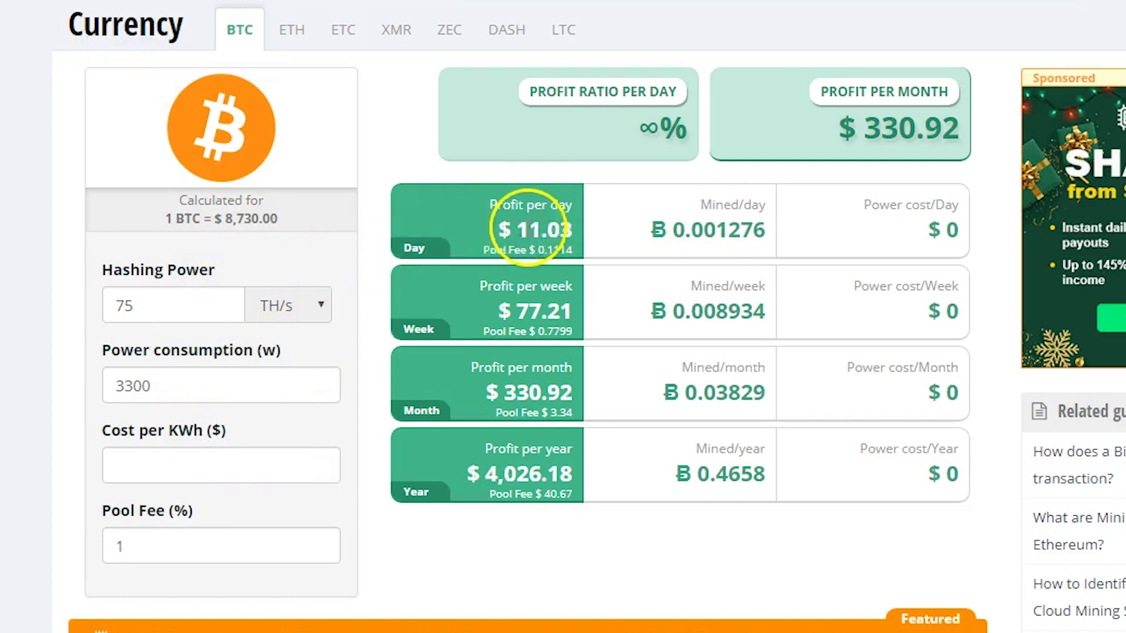
- Enter 0.1 $/kWh as electricity cost and check the $3.11 daily profit
left_click(187, 461)
type("0")
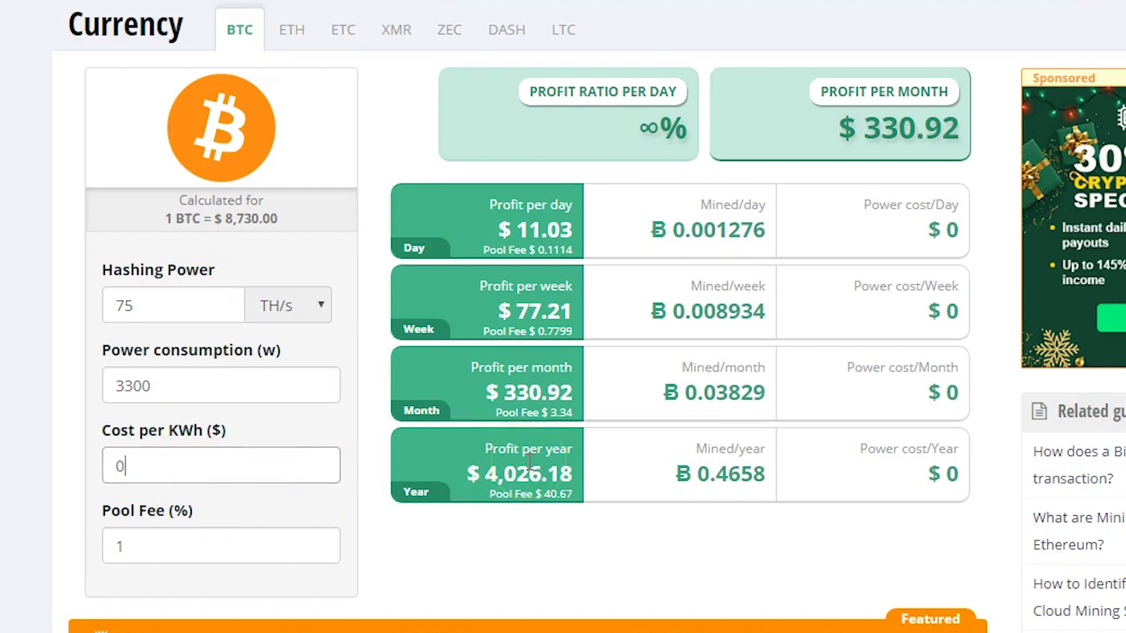
type(".1")
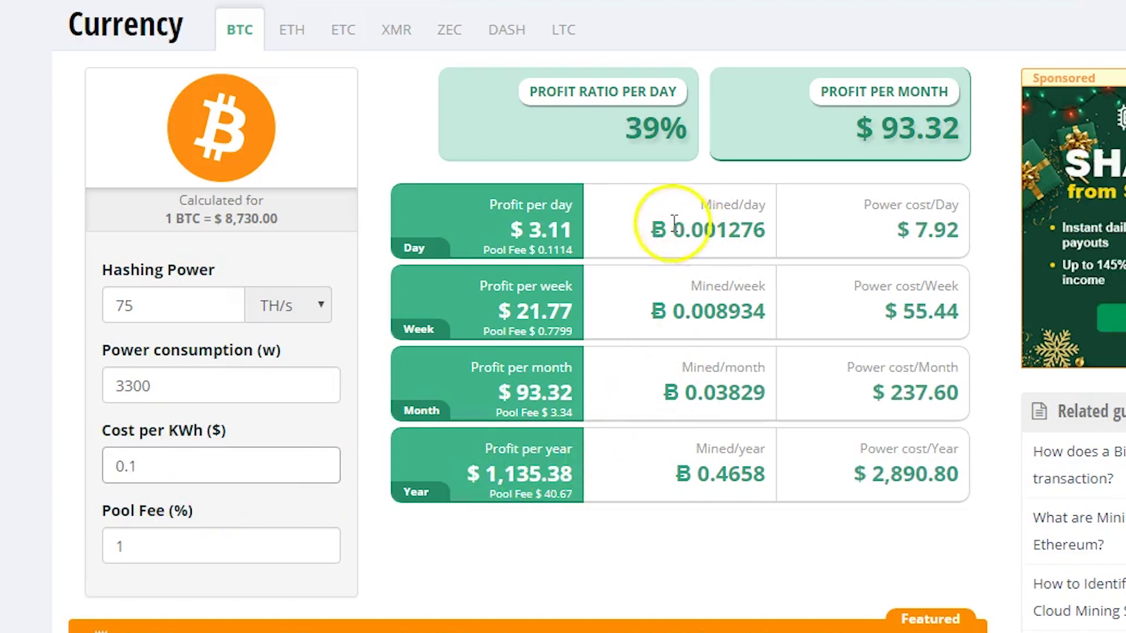
left_click_drag(509, 226, 574, 229)
left_click(577, 229)
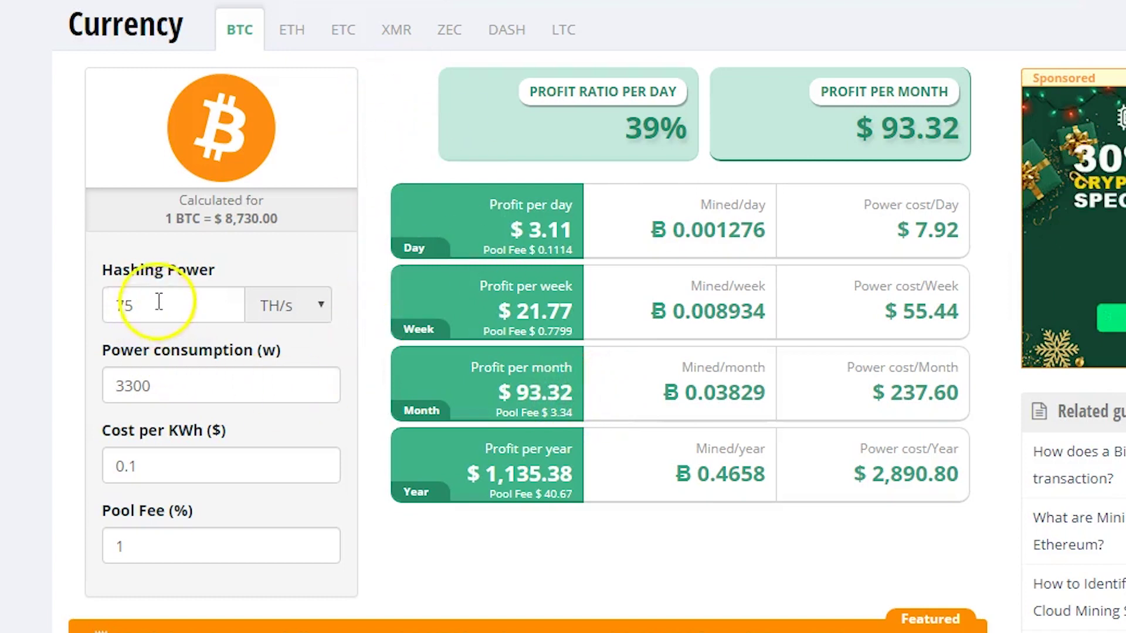
left_click_drag(163, 307, 43, 281)
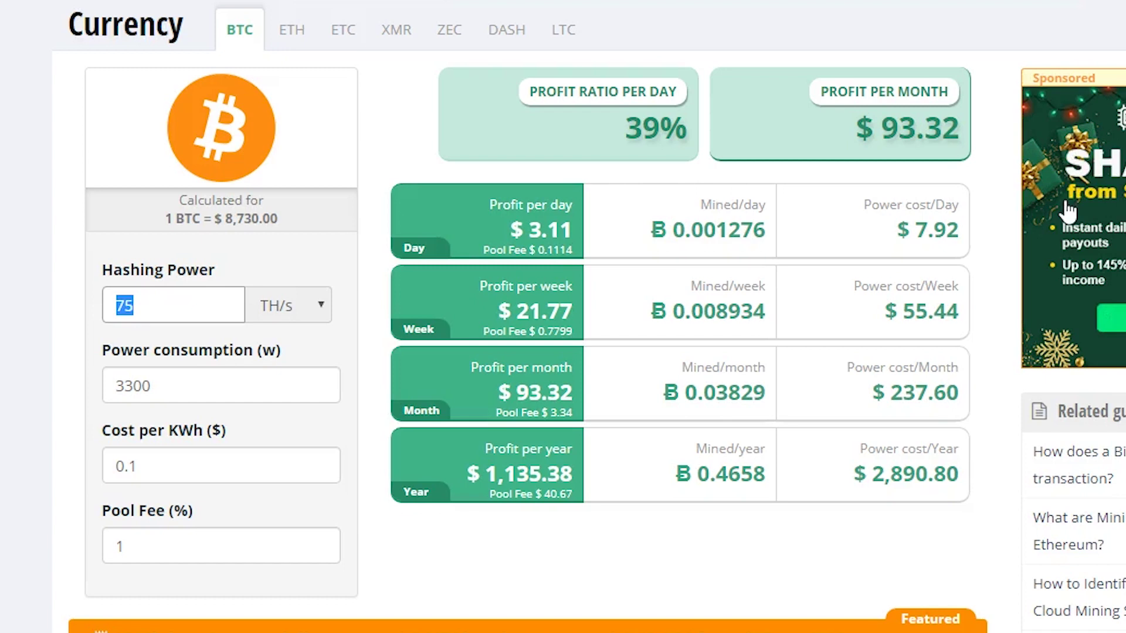
- Enter 53 TH/s hashing power and 1900 W power consumption, and check the daily profit
type("5")
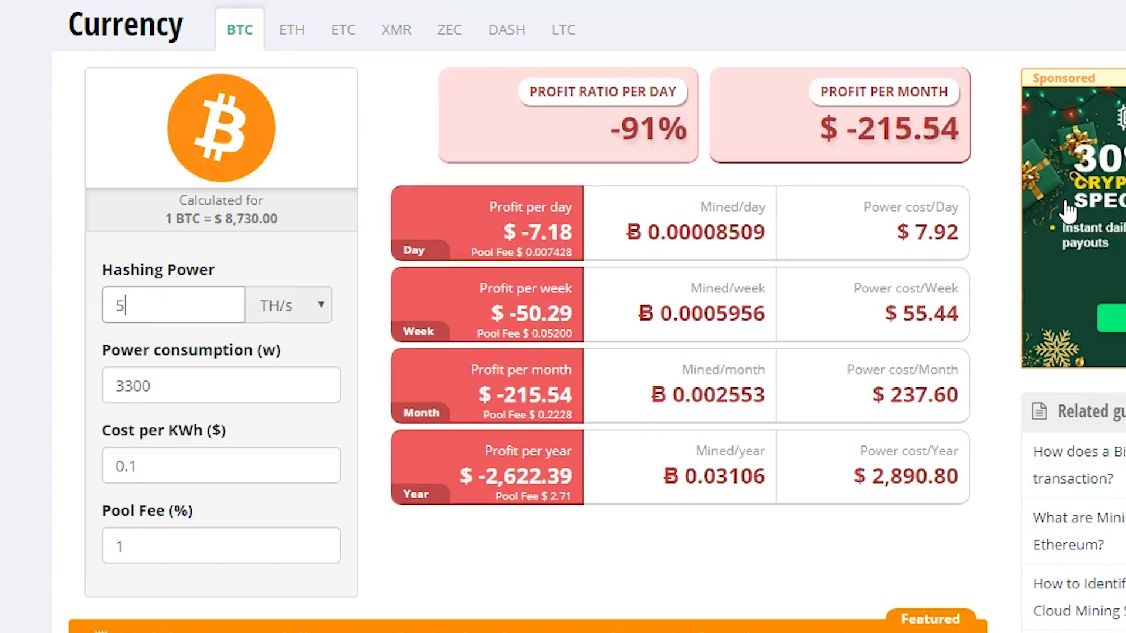
type("3")
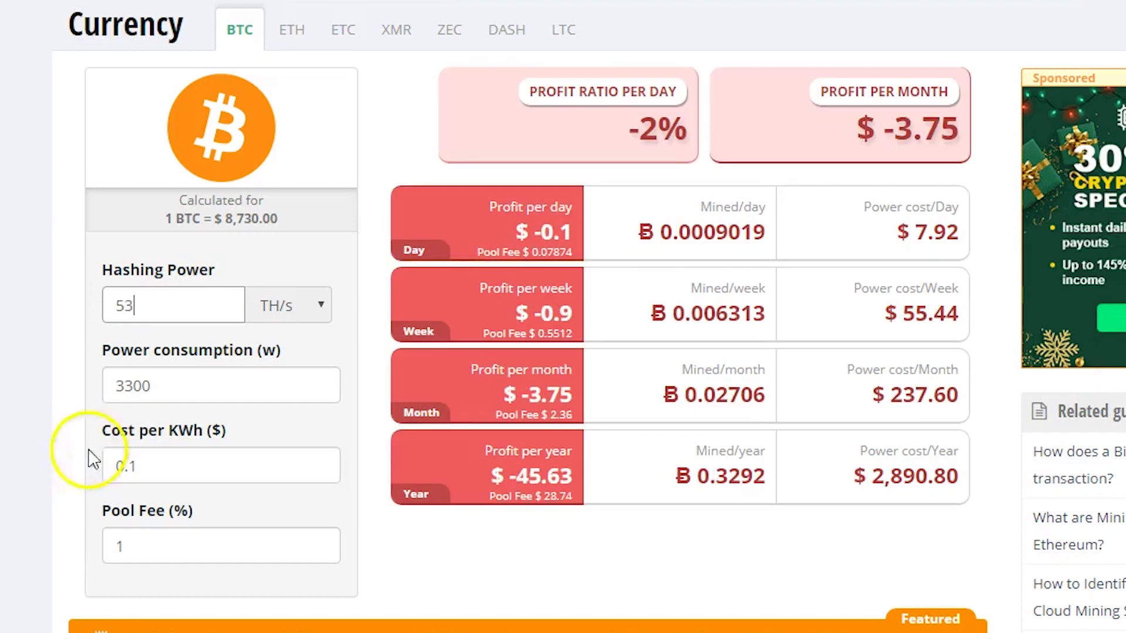
double_click(210, 384)
type("1")
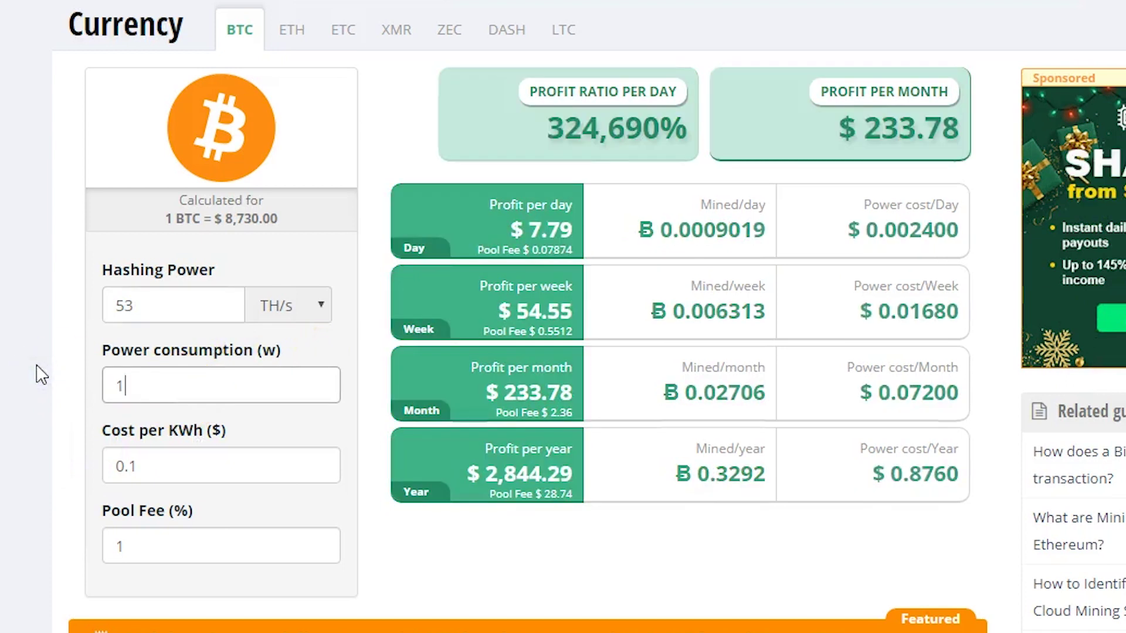
type("90")
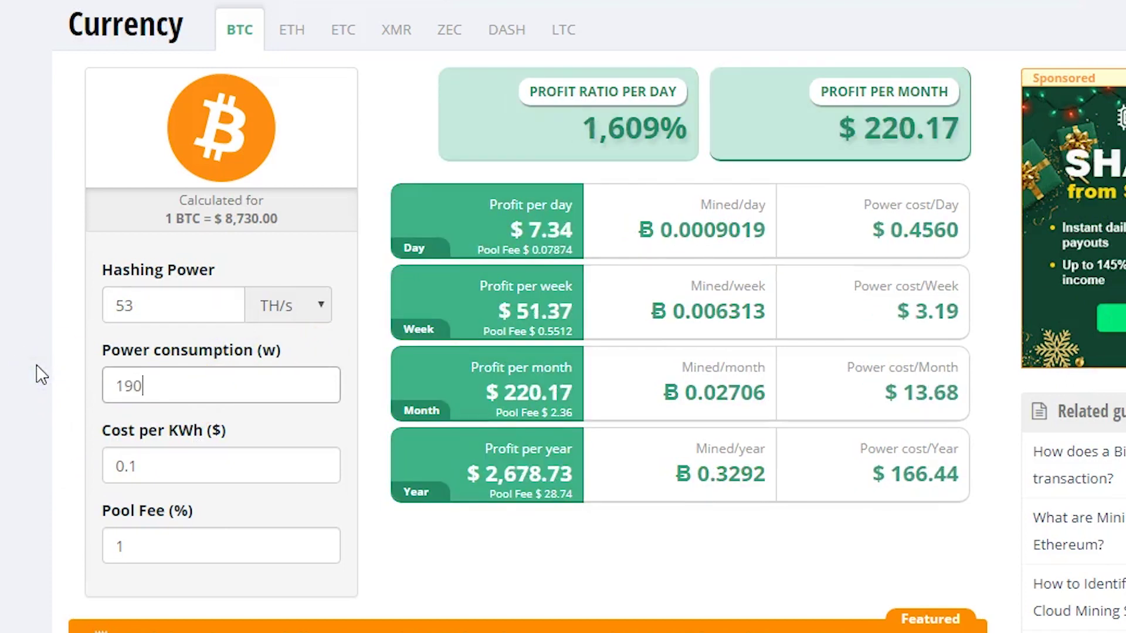
type("0")
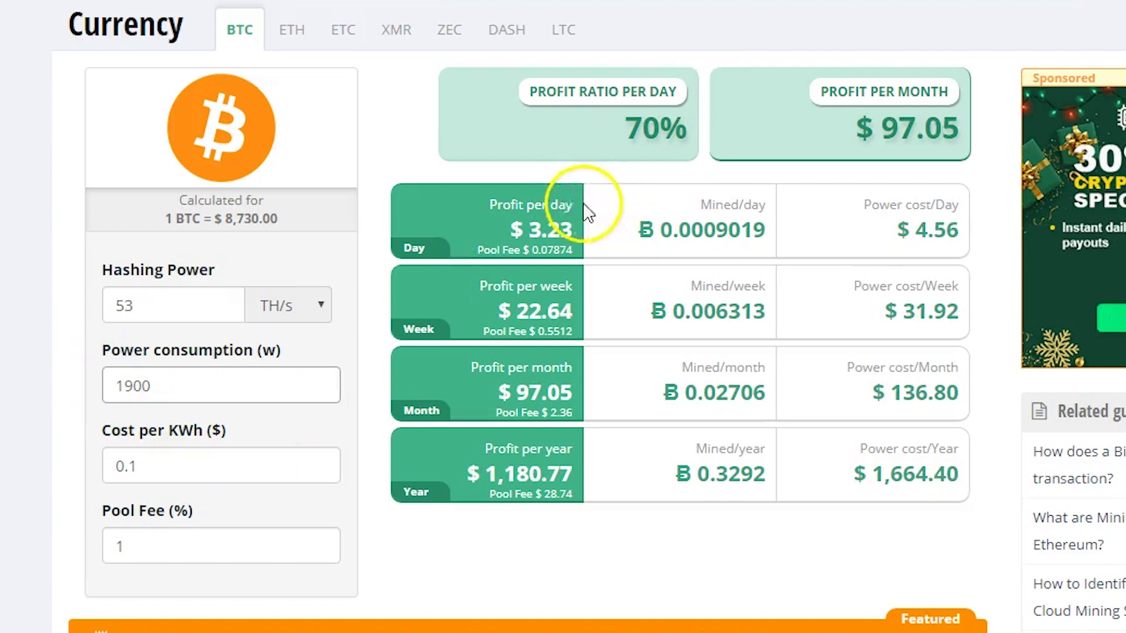
left_click_drag(502, 228, 571, 230)
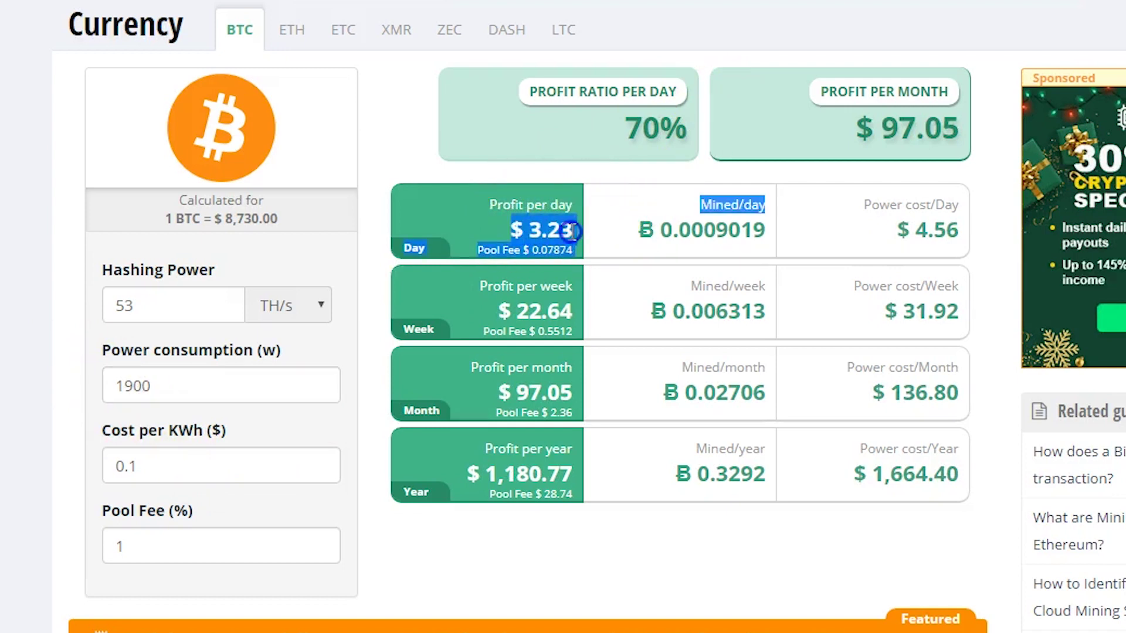
triple_click(565, 229)
left_click(478, 217)
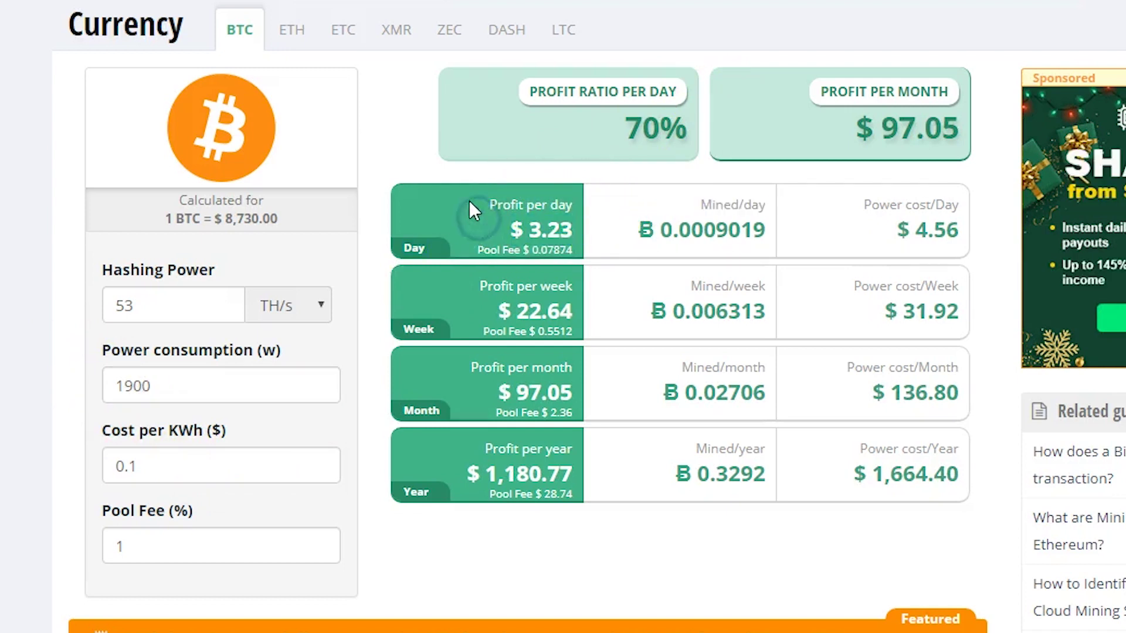
left_click(465, 174)
- Change the electricity cost to 0.05 $/kWh and select the power consumption value
left_click_drag(139, 461, 331, 468)
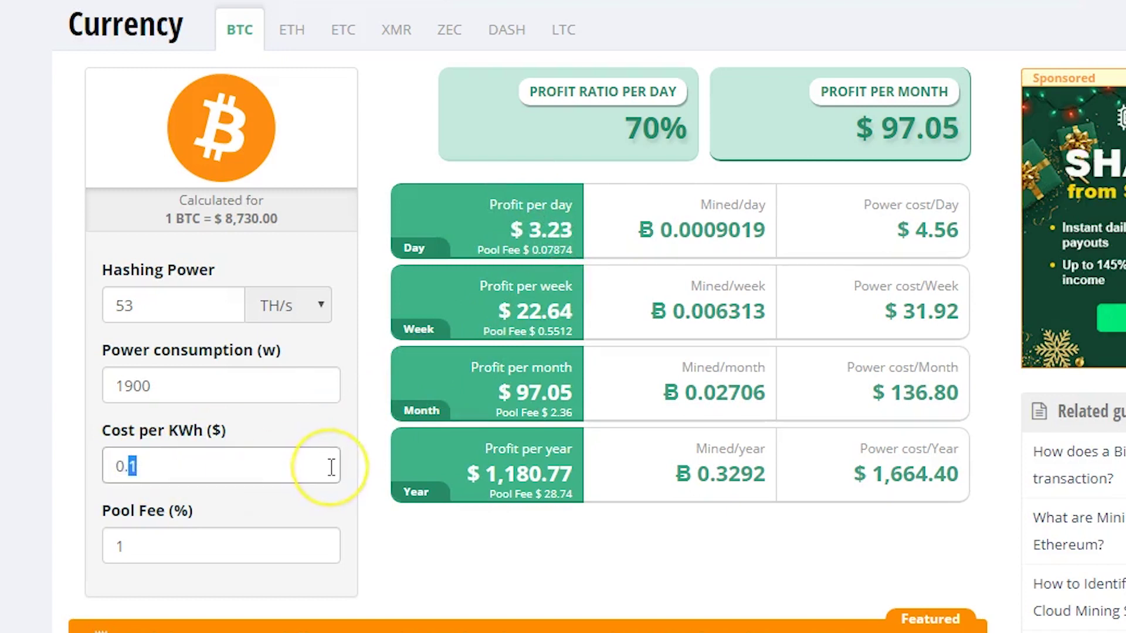
type("0")
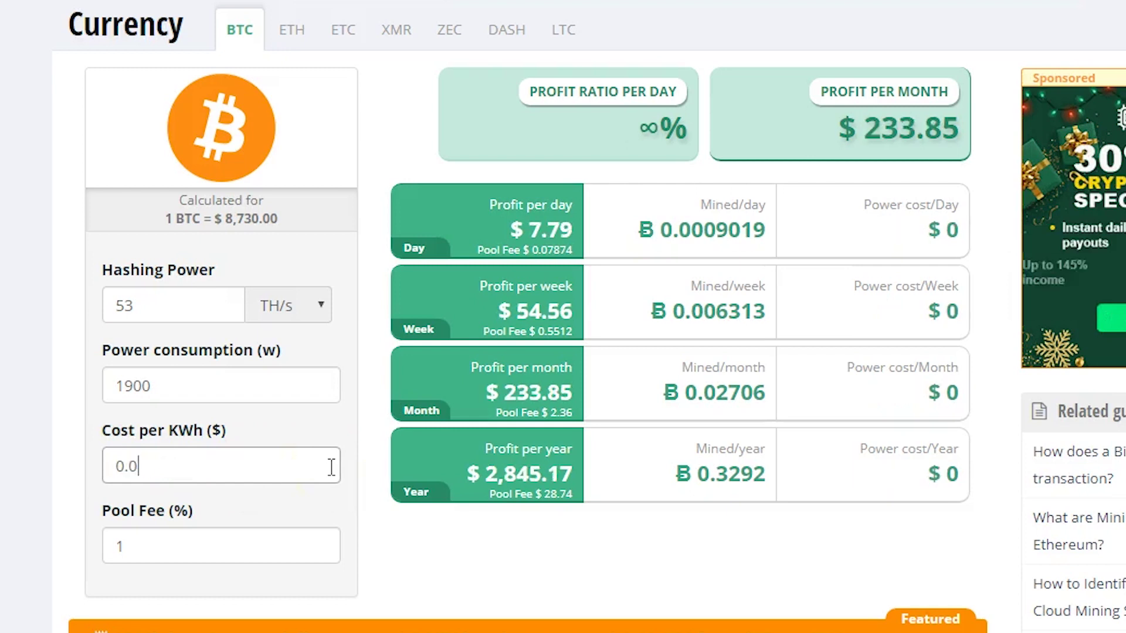
type("5")
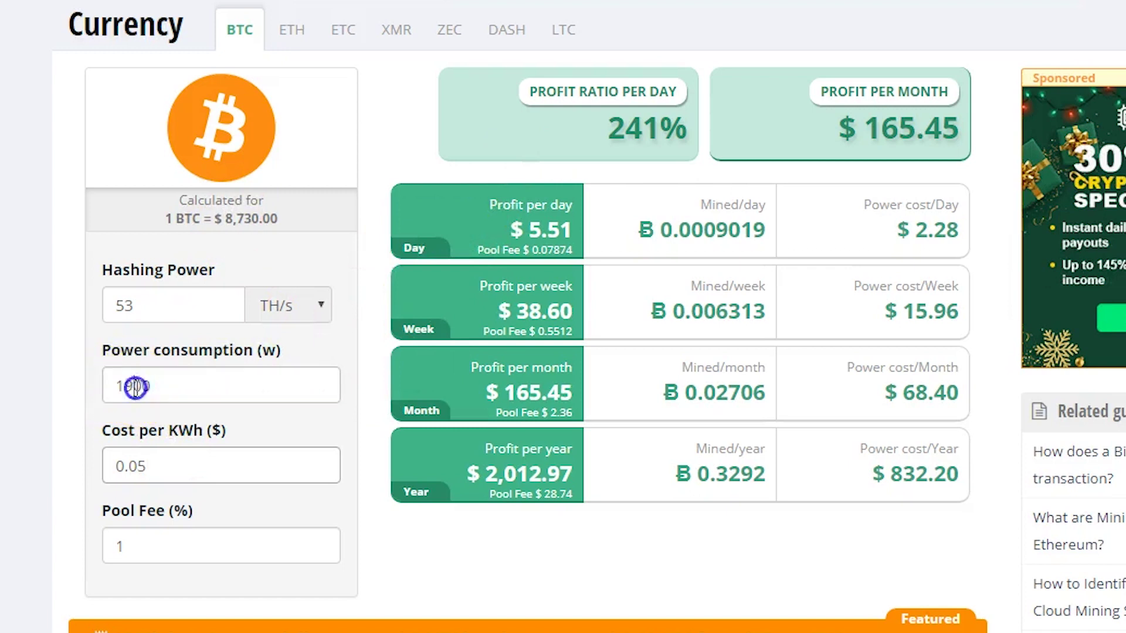
left_click_drag(133, 386, 93, 385)
- Change hashing power from 33 to 75 TH/s and note the $7.07 daily profit
type("33")
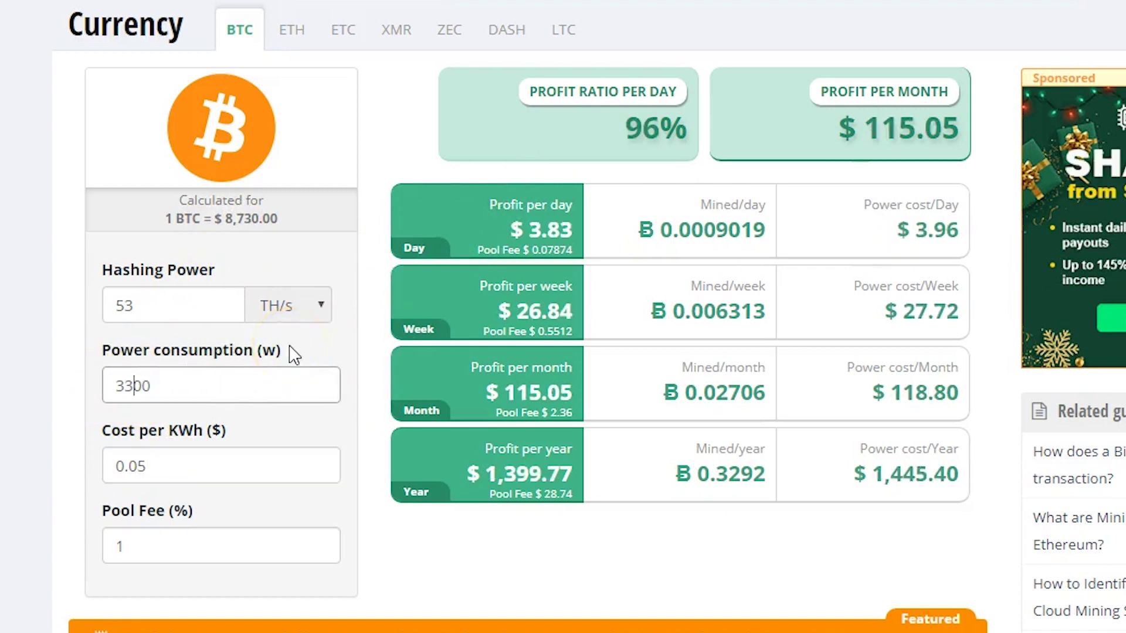
left_click_drag(164, 304, 13, 297)
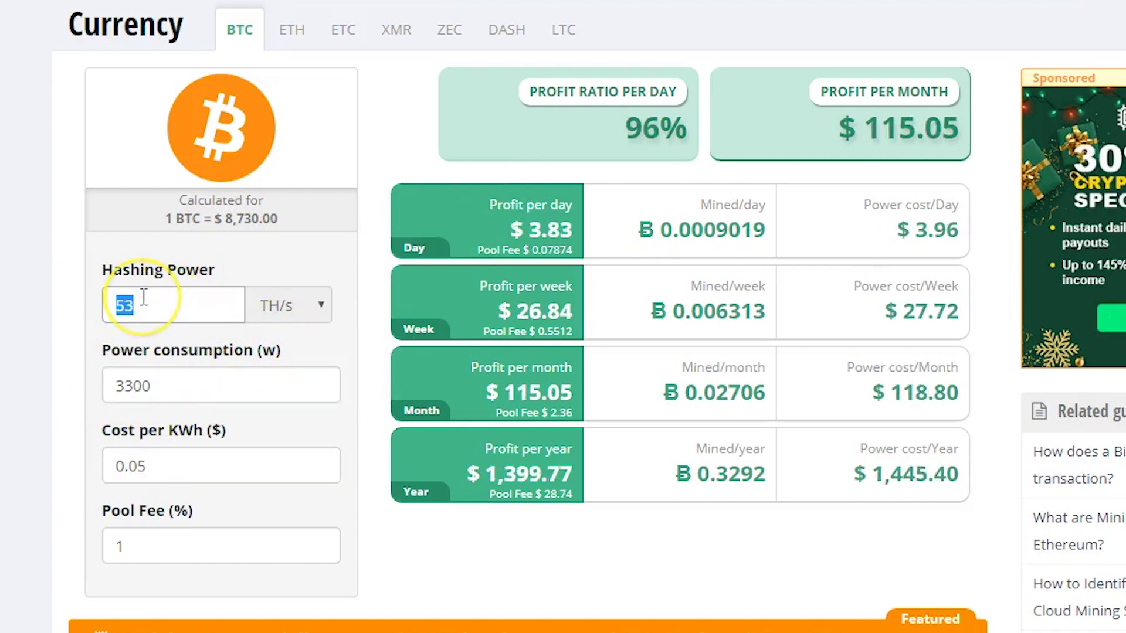
type("75")
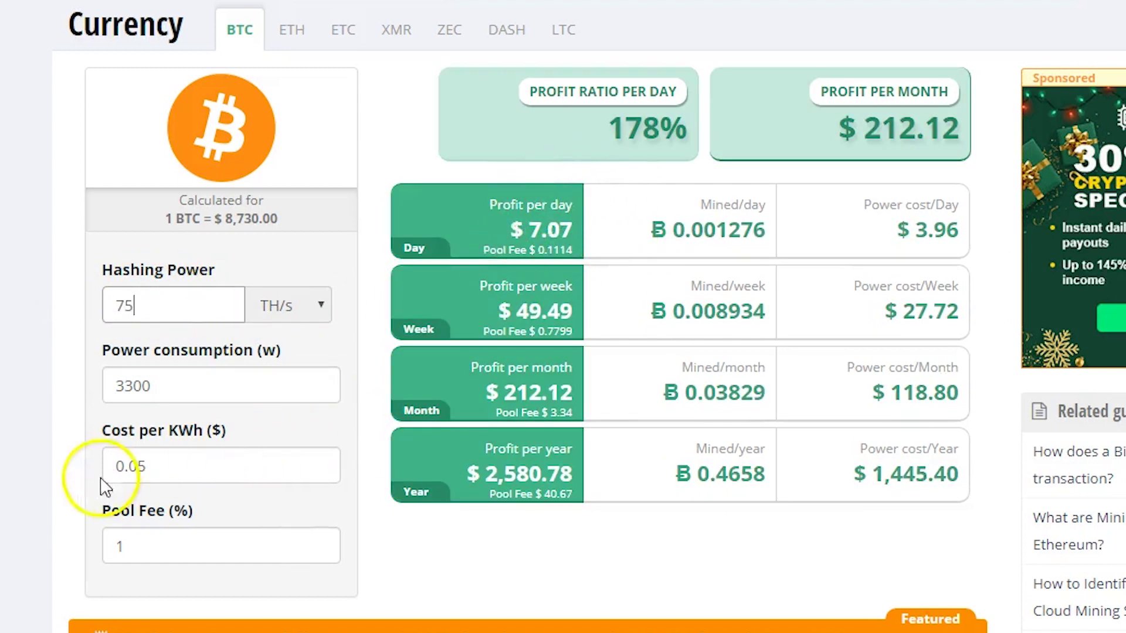
left_click_drag(501, 225, 591, 241)
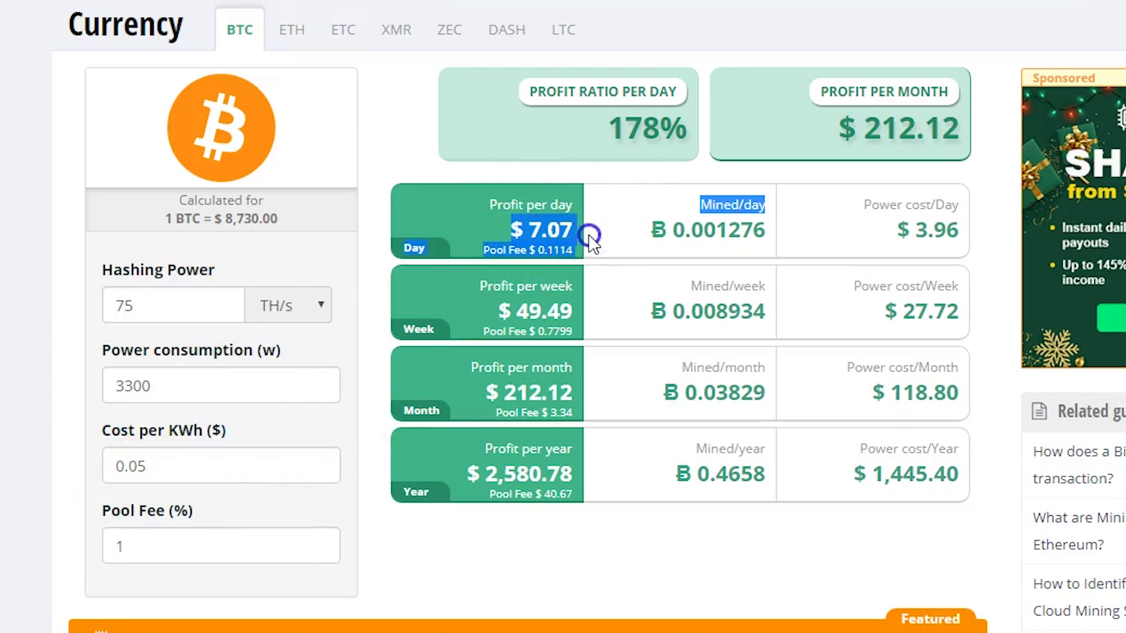
left_click(462, 179)
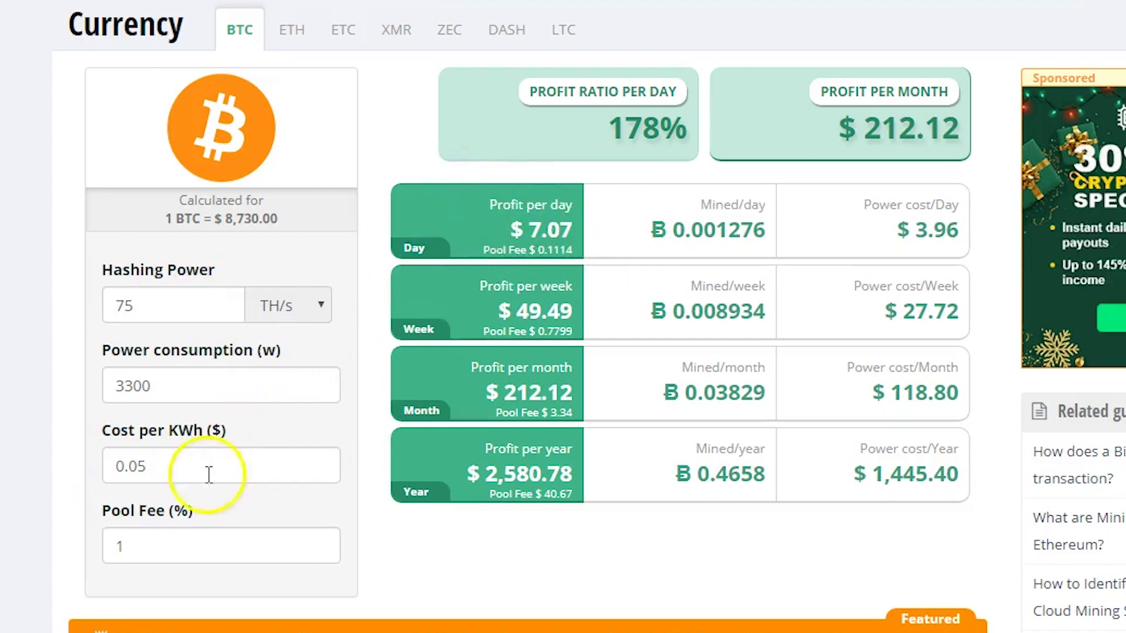
- Check the 0.05 $/kWh electricity cost and the resulting $2,580.78 yearly profit
left_click(164, 465)
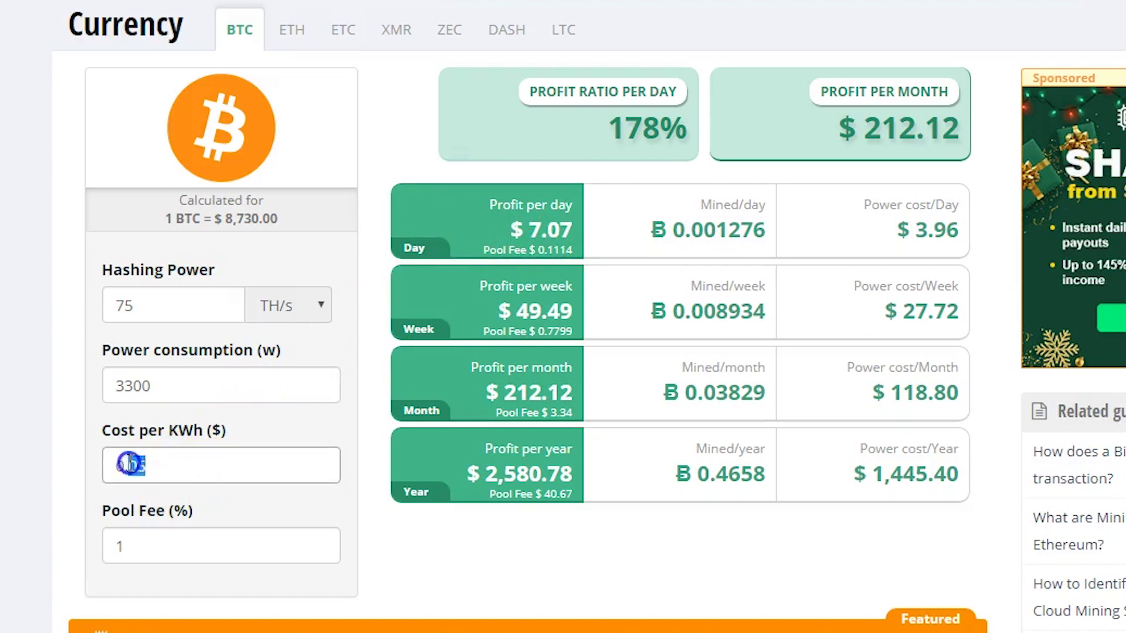
left_click_drag(129, 466, 223, 453)
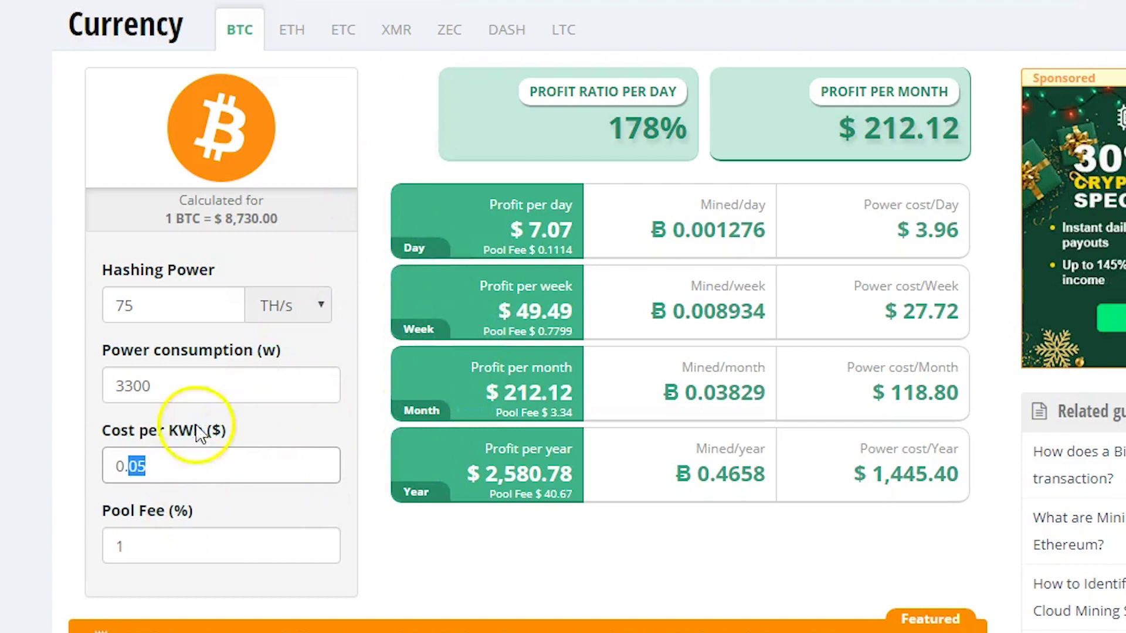
left_click_drag(503, 474, 598, 463)
left_click(598, 462)
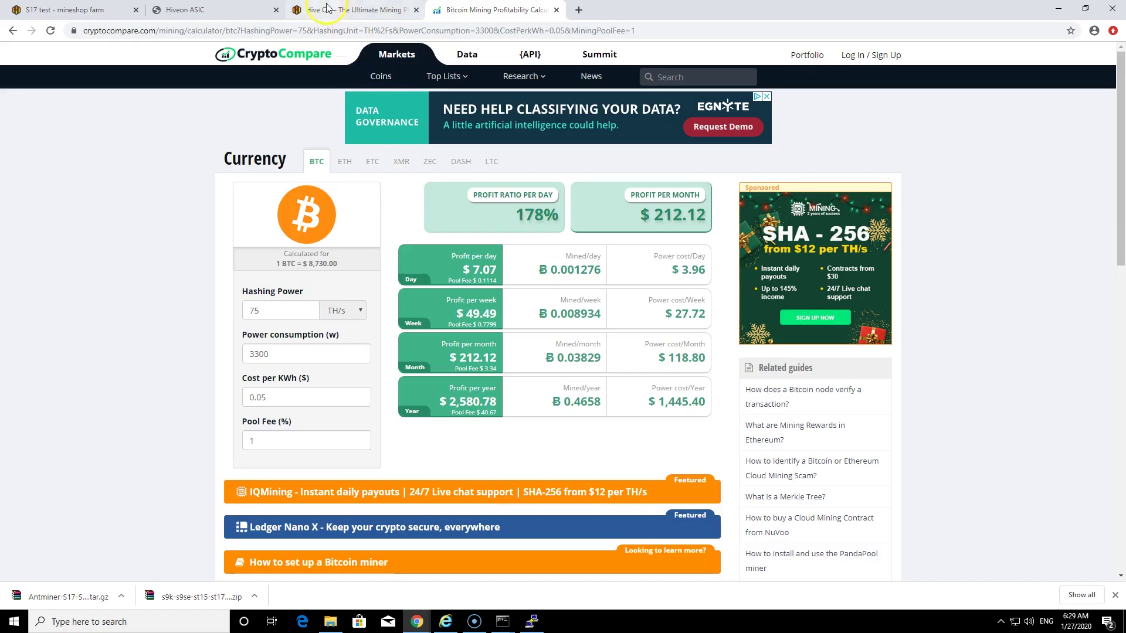
- On the Hive OS S17 guide, scroll up to Hiveon ASIC Firmware Features and highlight the 2.8% dev fee
left_click(320, 10)
left_click_drag(1119, 413, 1116, 141)
left_click_drag(431, 424, 528, 438)
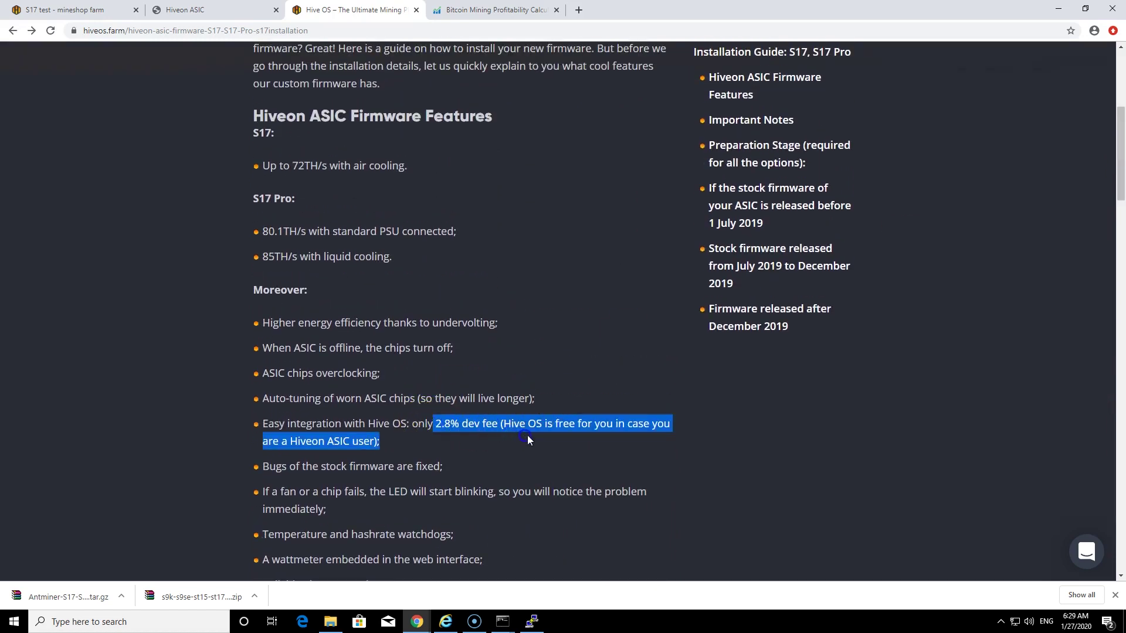
left_click(532, 440)
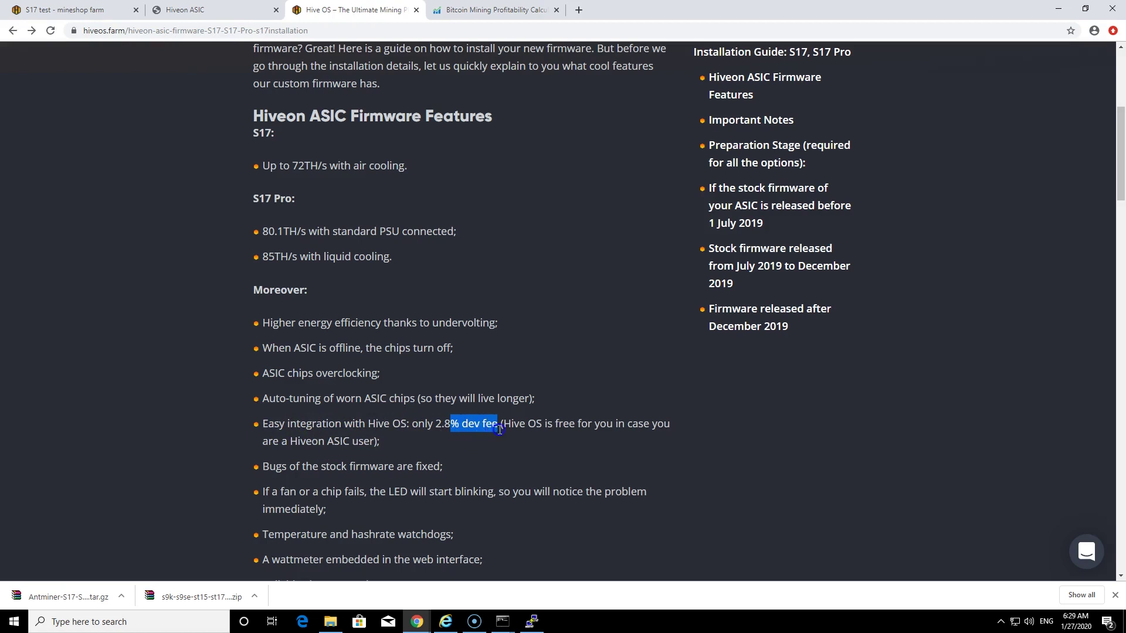
- Highlight the note that Hive OS is free for Hiveon users, then return to the calculator page
left_click_drag(497, 422, 446, 441)
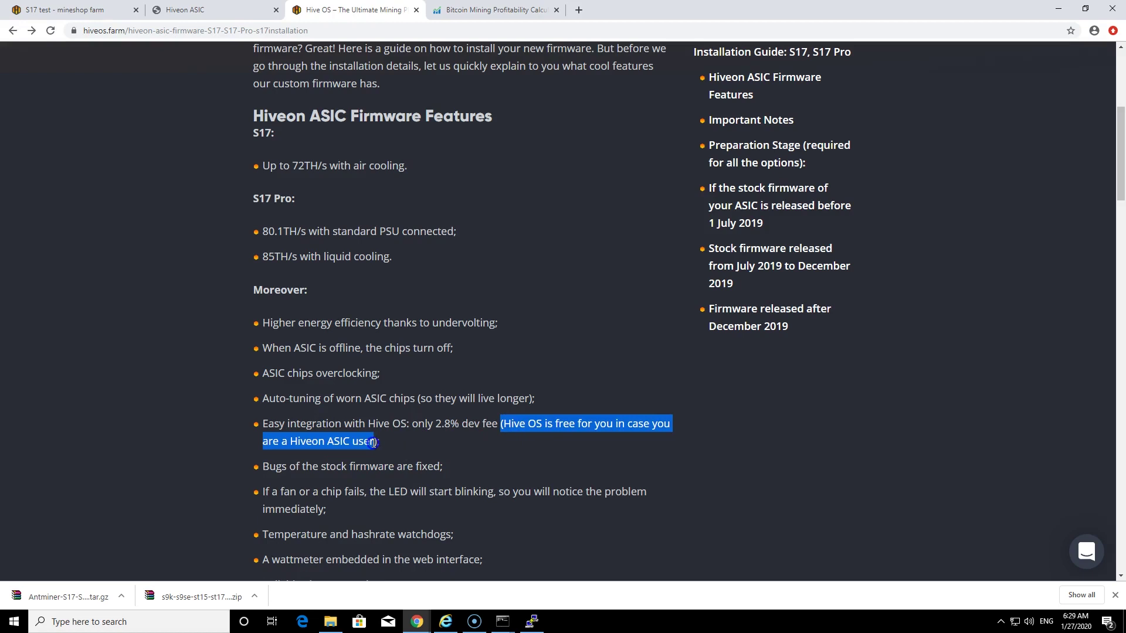
left_click(436, 444)
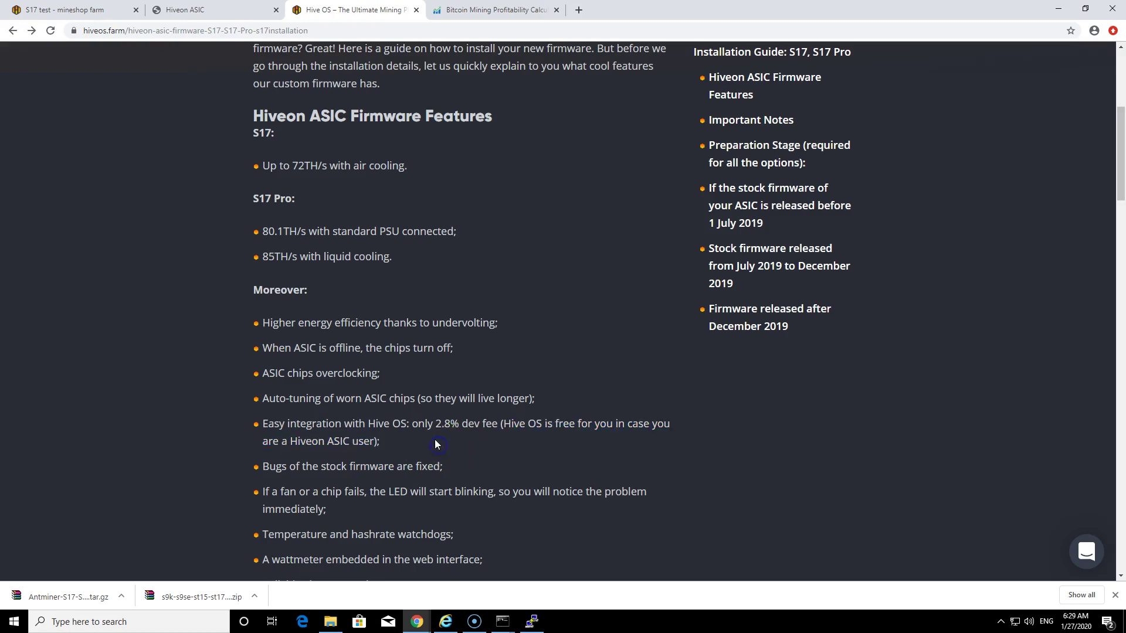
left_click(497, 10)
key("ctrl+shift+Tab")
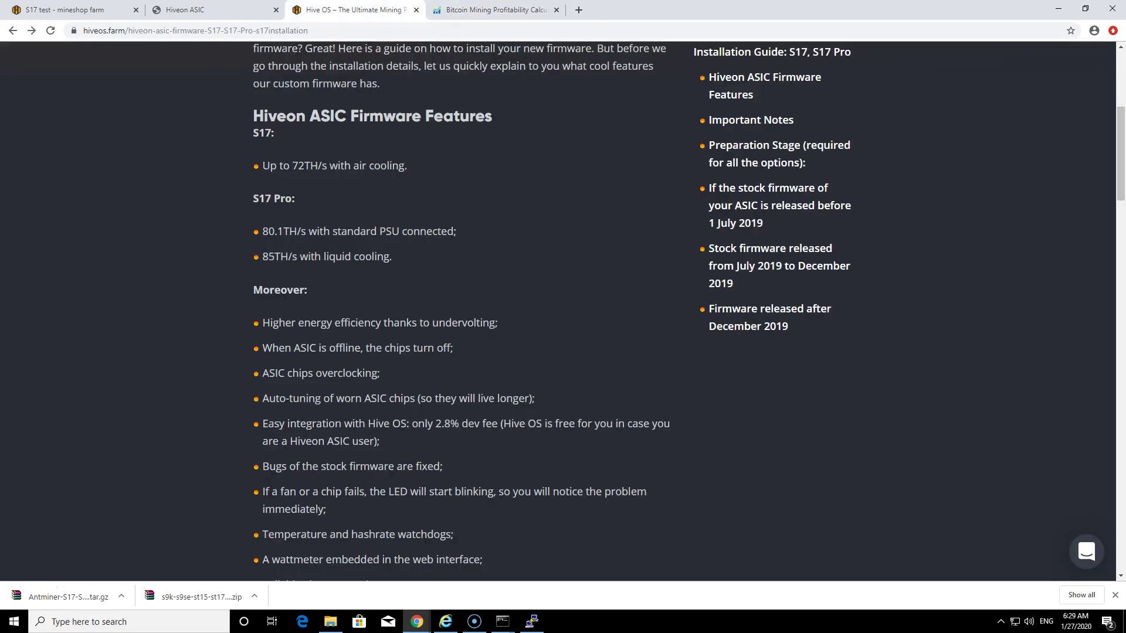